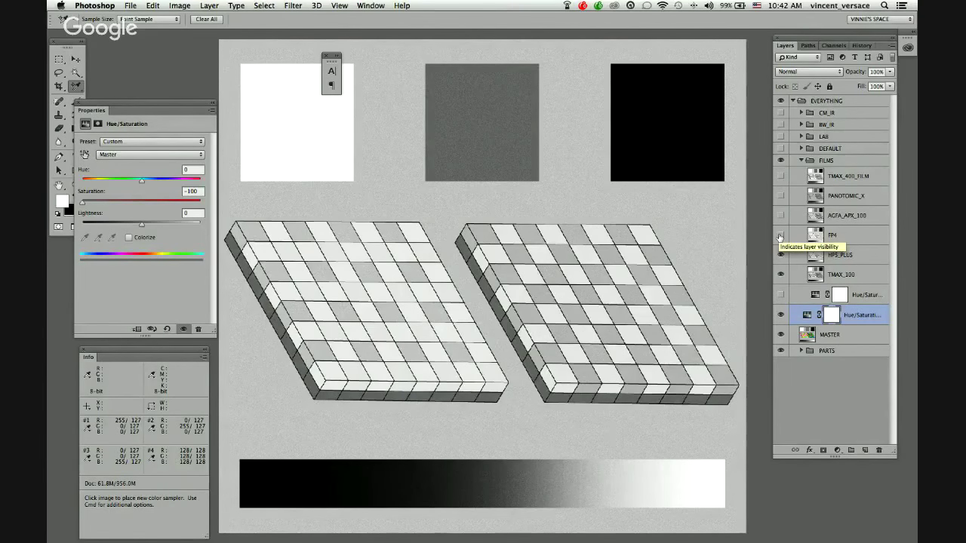
# Step: Switch the FP4 film layer on and off repeatedly to compare its tones with the HP5_PLUS layer
pyautogui.click(781, 236)
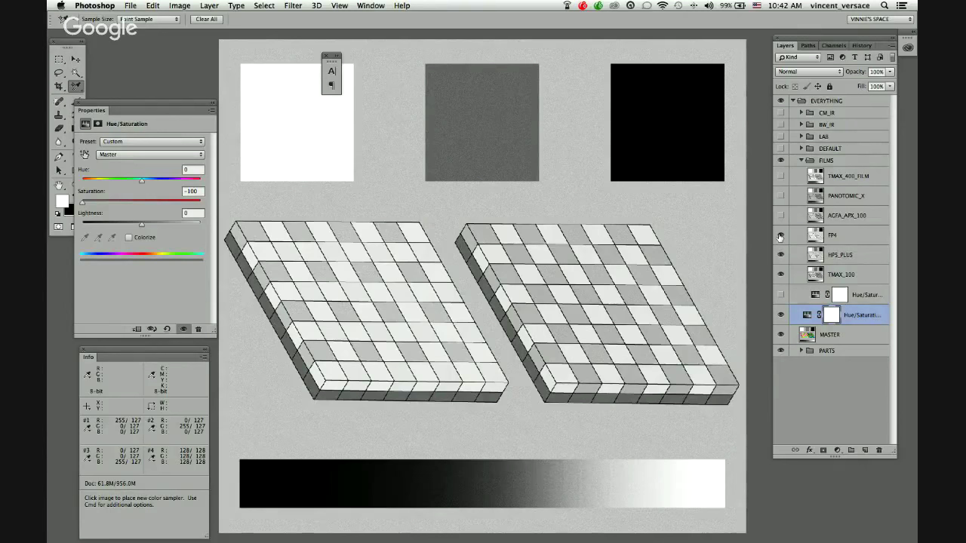
pyautogui.click(780, 236)
pyautogui.click(780, 236)
pyautogui.click(780, 236)
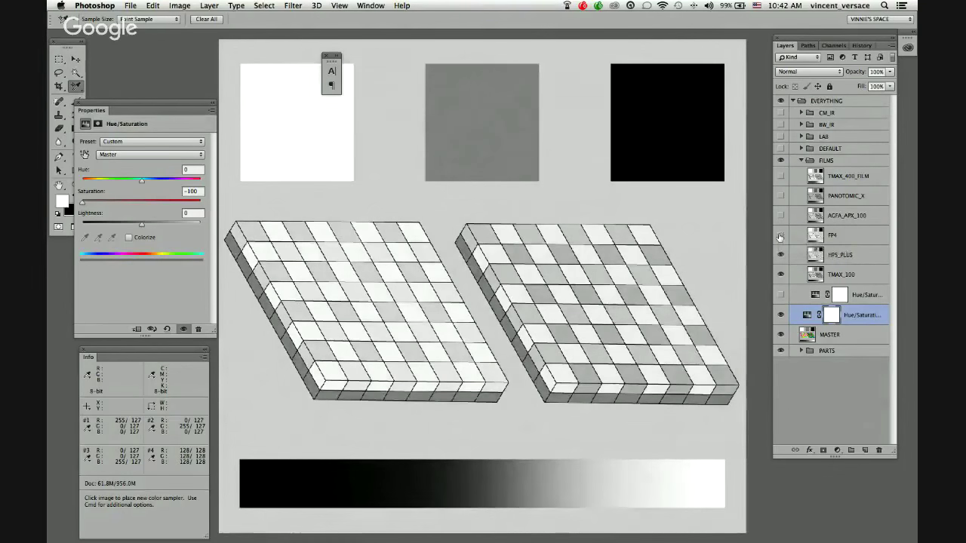
pyautogui.click(780, 237)
pyautogui.click(780, 236)
pyautogui.click(780, 236)
pyautogui.click(780, 236)
# Step: Switch the AGFA_APX_100 layer on and off to compare its checkerboard tones with the FP4 layer
pyautogui.click(780, 216)
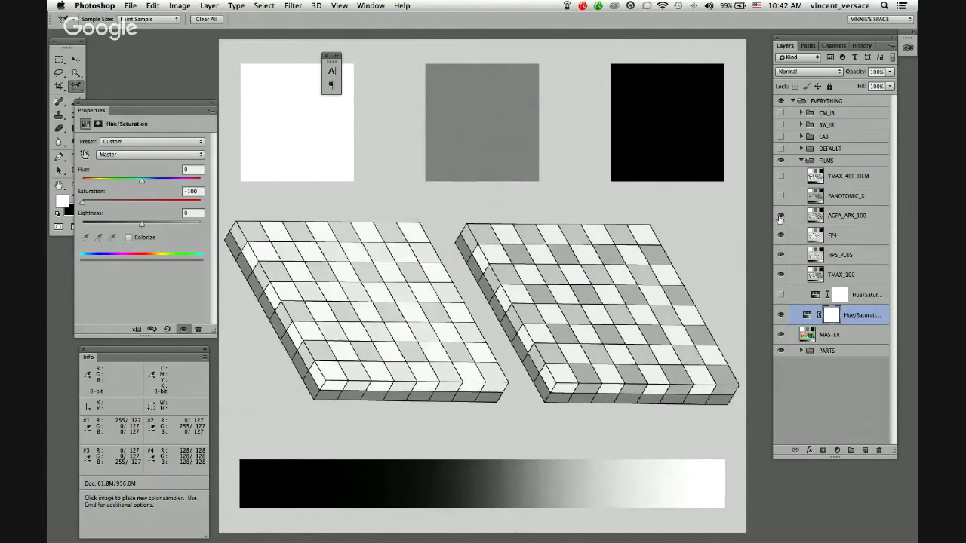
pyautogui.click(780, 216)
pyautogui.click(780, 216)
pyautogui.click(780, 217)
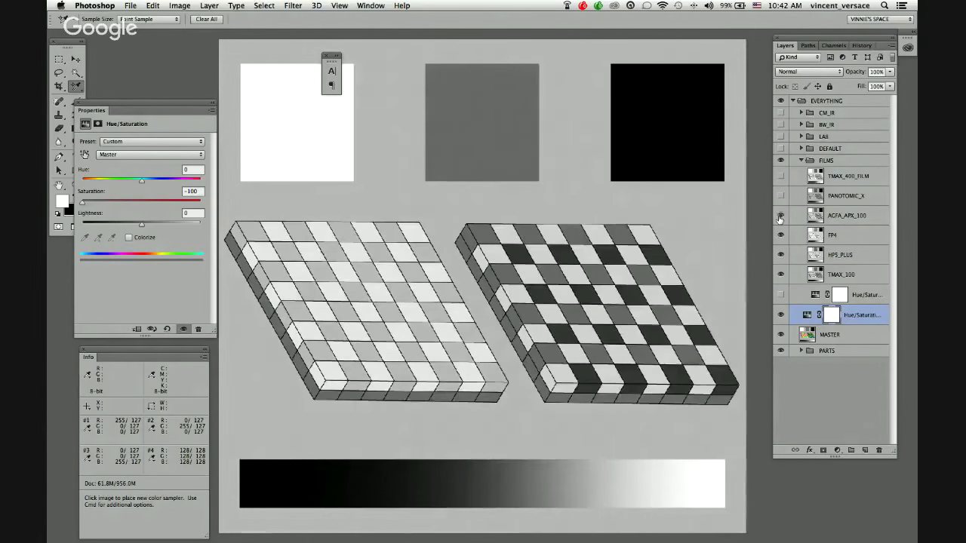
pyautogui.click(780, 217)
pyautogui.click(780, 216)
# Step: Hide the FP4 and HP5_PLUS layers and toggle AGFA_APX_100 to compare it directly with TMAX_100
pyautogui.click(780, 236)
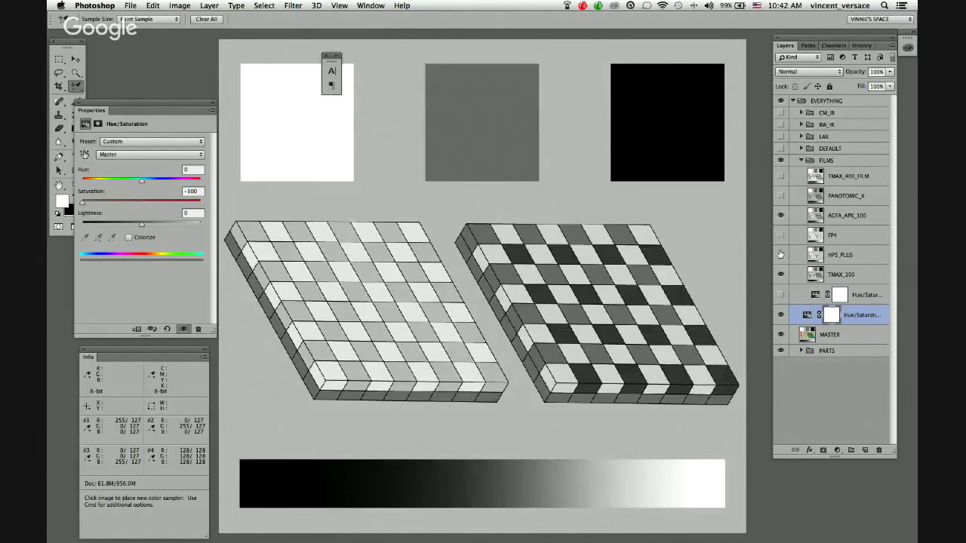
pyautogui.click(780, 254)
pyautogui.click(781, 217)
pyautogui.click(782, 216)
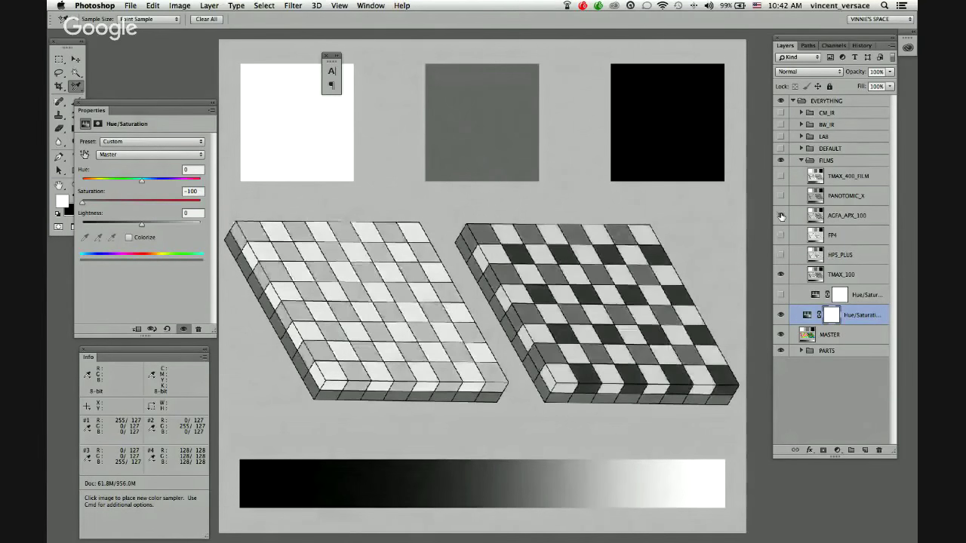
pyautogui.click(781, 216)
pyautogui.click(781, 216)
pyautogui.click(781, 216)
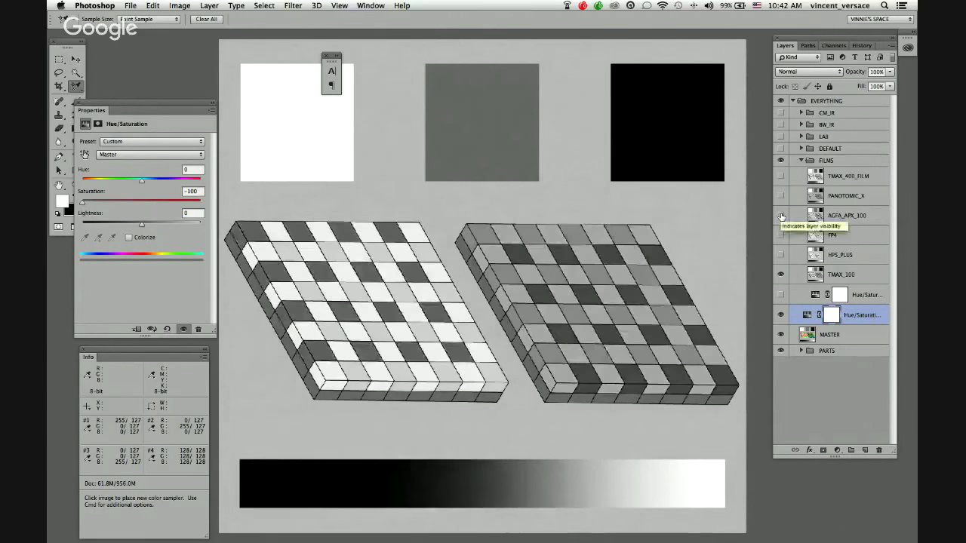
pyautogui.click(781, 217)
# Step: Show the FP4 and HP5_PLUS layers again and turn on the PANOTOMIC_X layer to view its rendering
pyautogui.click(780, 235)
pyautogui.click(780, 255)
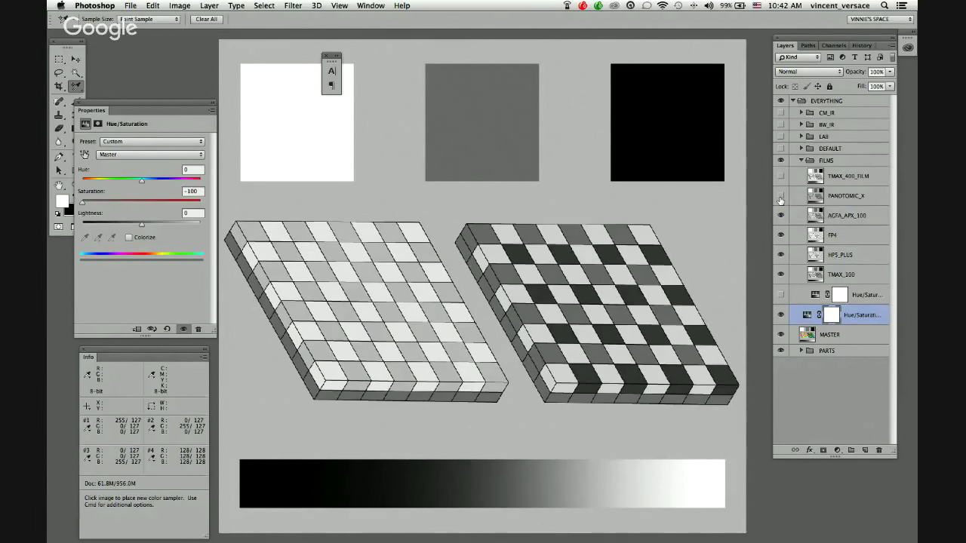
pyautogui.click(780, 196)
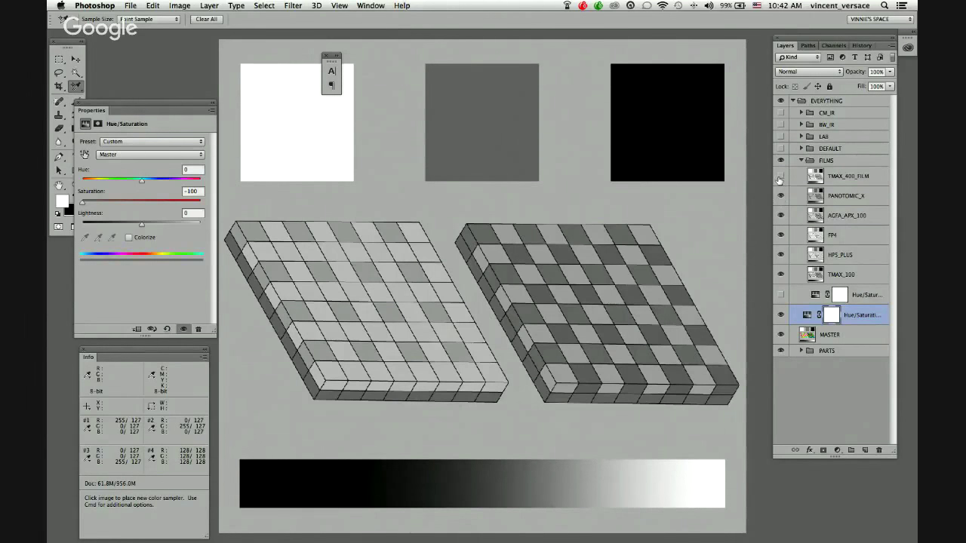
# Step: Compare TMAX_400_FILM with TMAX_100 by toggling it while the film layers between them are hidden, and restore those layers
pyautogui.click(780, 175)
pyautogui.moveTo(781, 196); pyautogui.dragTo(781, 254)
pyautogui.click(780, 176)
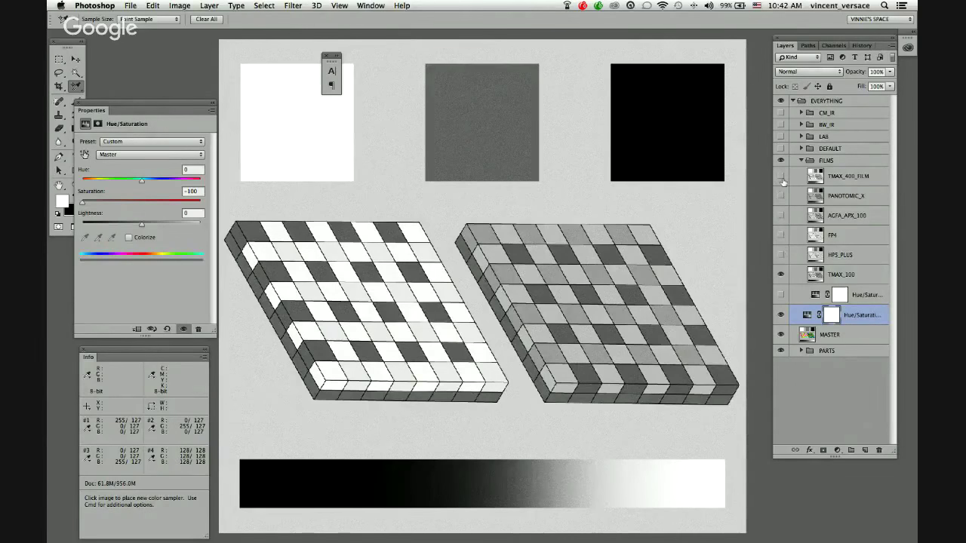
pyautogui.click(781, 176)
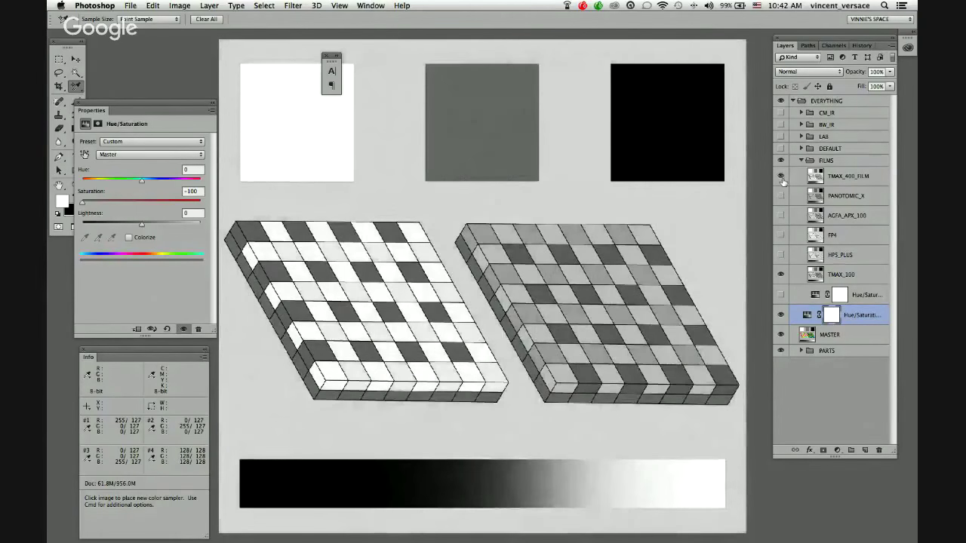
pyautogui.moveTo(781, 195); pyautogui.dragTo(781, 254)
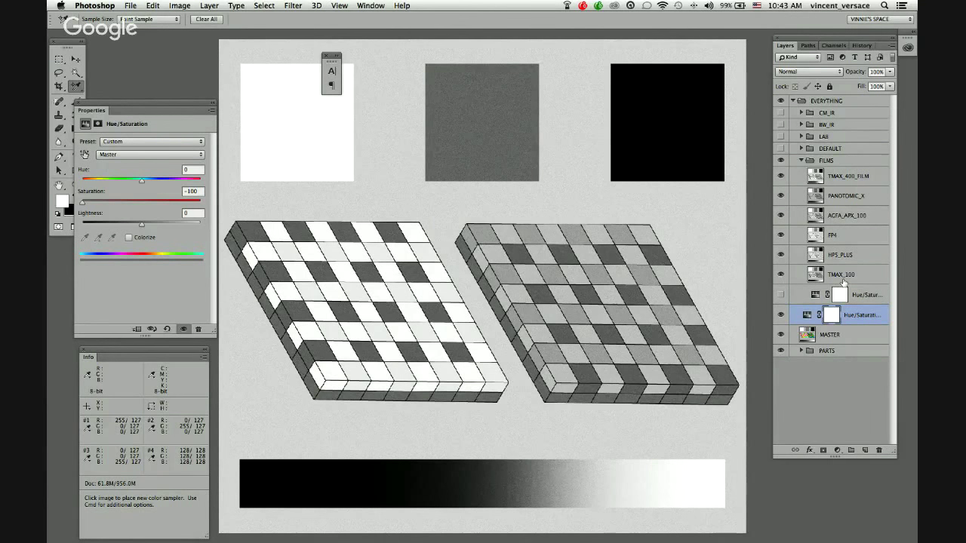
# Step: Hide the film layers one by one from TMAX_400_FILM down to TMAX_100 to compare each with the plain desaturation
pyautogui.click(782, 176)
pyautogui.click(777, 202)
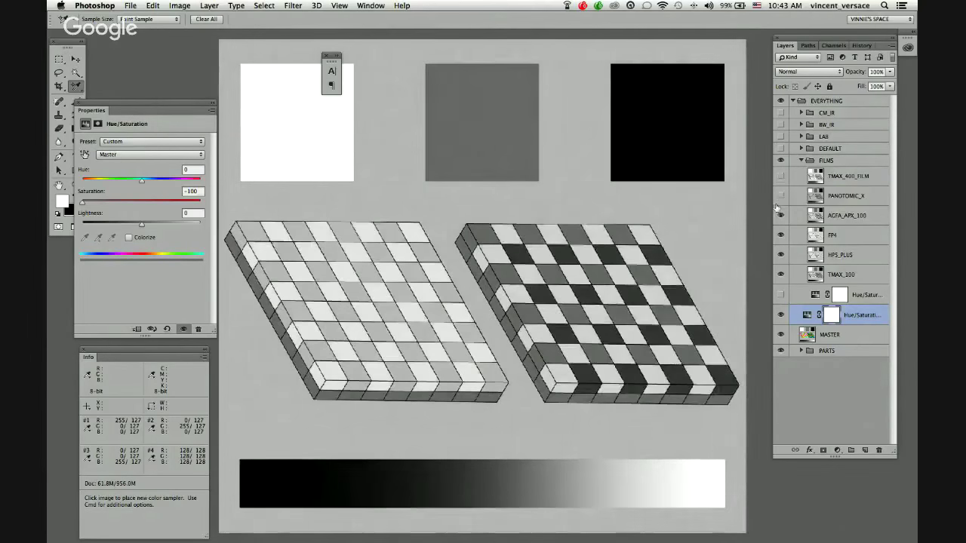
pyautogui.click(780, 214)
pyautogui.click(780, 235)
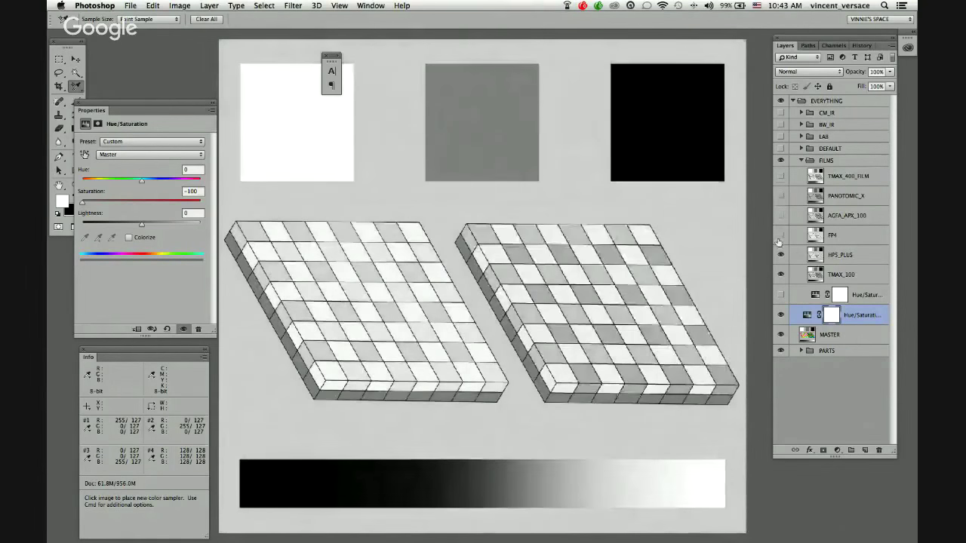
pyautogui.click(780, 254)
pyautogui.click(780, 274)
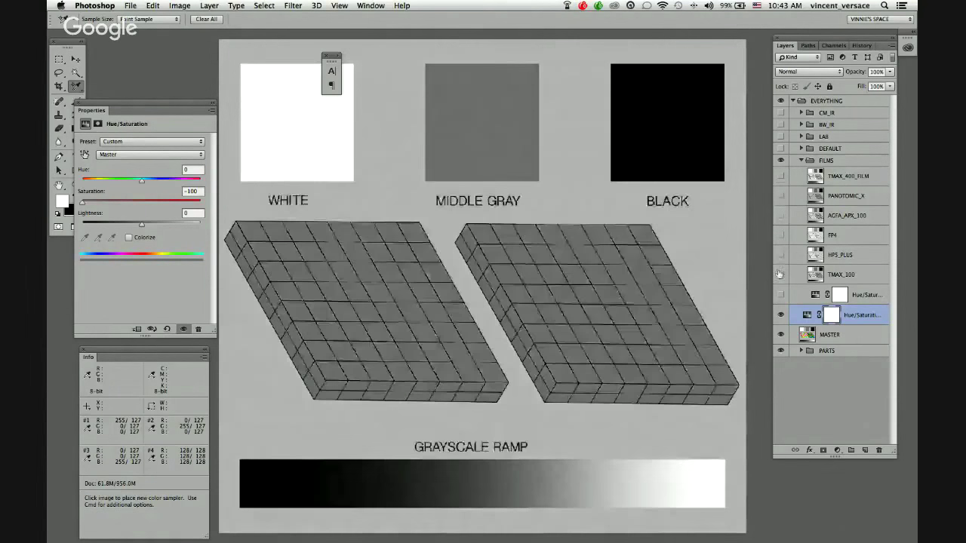
# Step: Review the TMAX_100, HP5_PLUS, PANOTOMIC_X and TMAX_400_FILM renderings, leaving only TMAX_100 and HP5_PLUS shown in the FILMS group
pyautogui.click(781, 274)
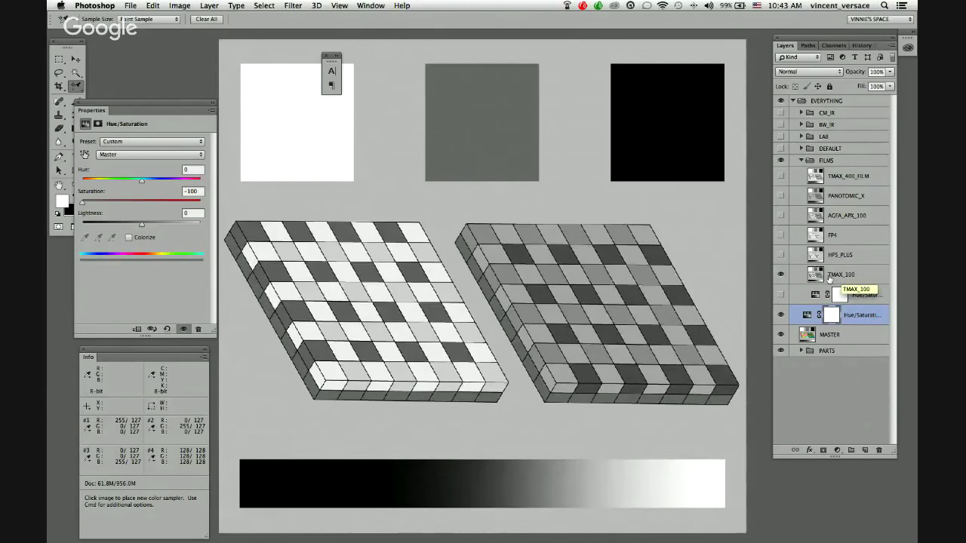
pyautogui.click(779, 255)
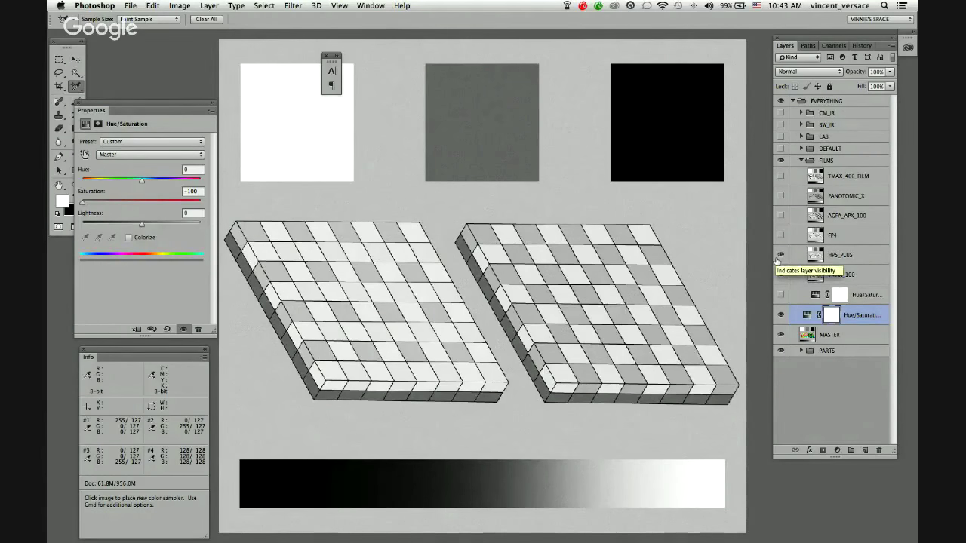
pyautogui.click(781, 274)
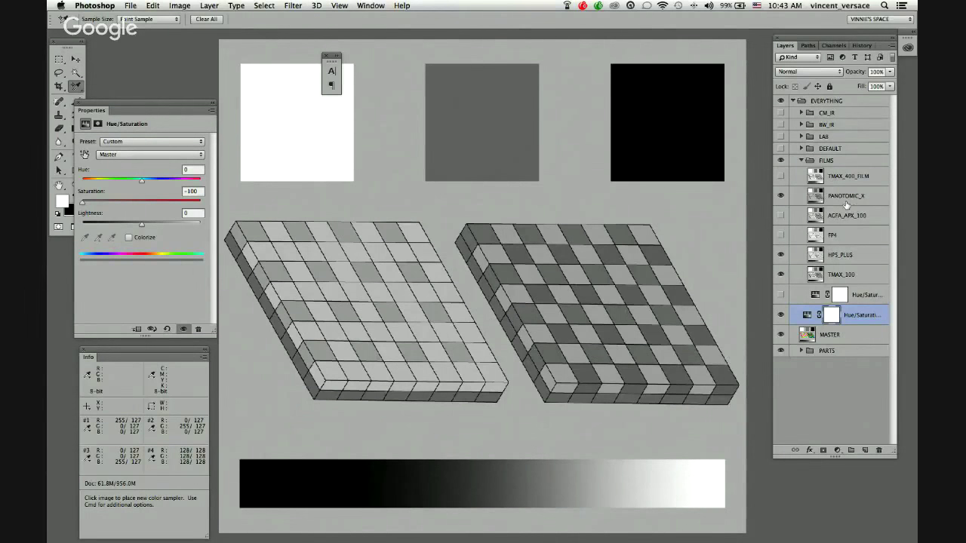
pyautogui.click(781, 178)
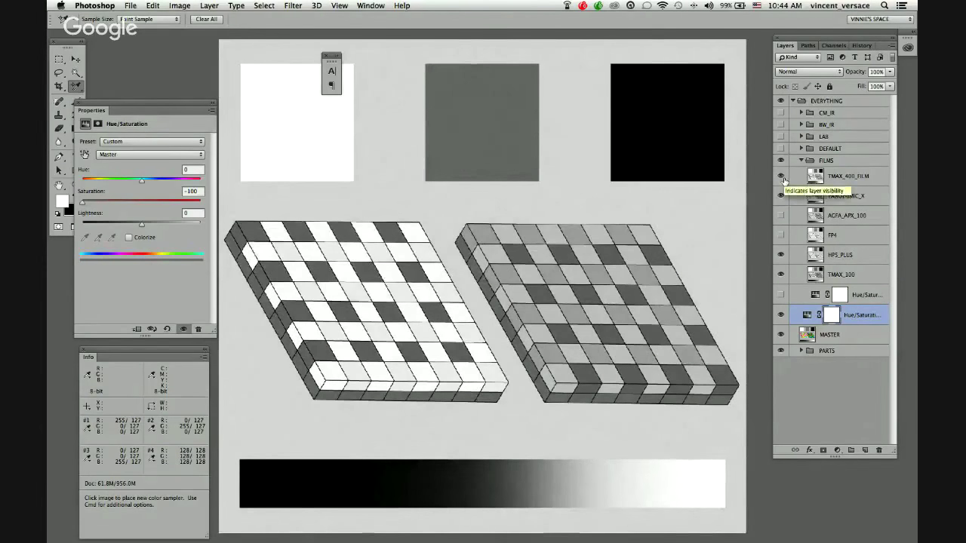
pyautogui.click(781, 178)
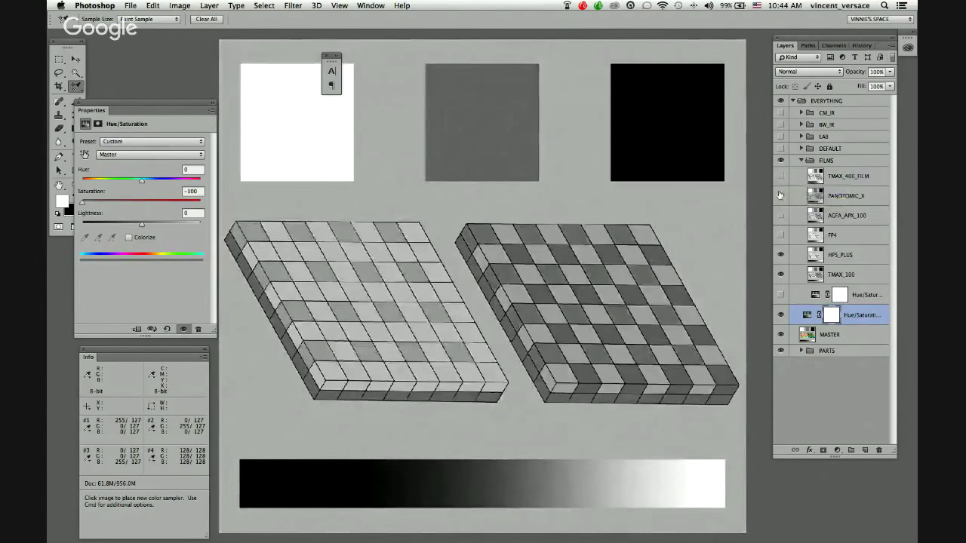
pyautogui.click(781, 195)
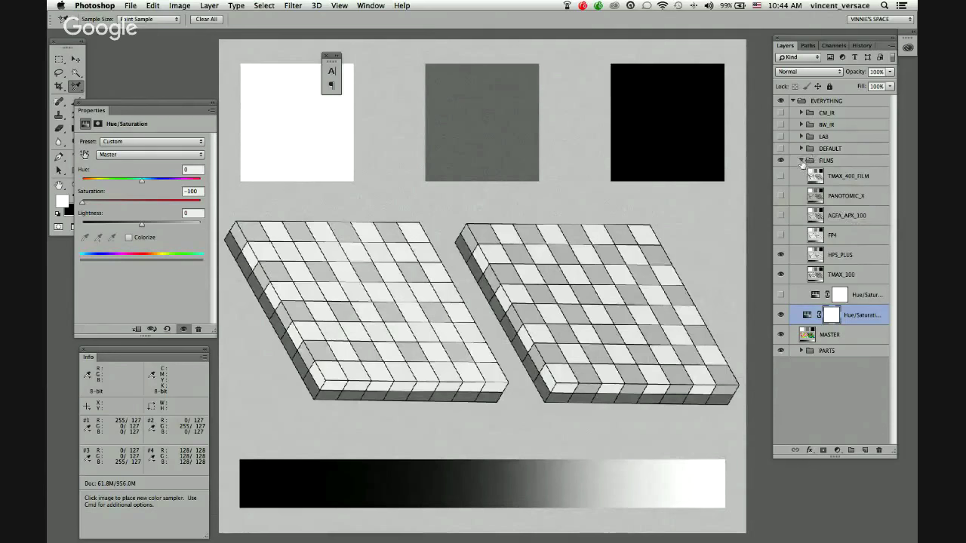
# Step: Collapse the FILMS group and expand the DEFAULT and LAB groups to inspect their layers
pyautogui.click(801, 161)
pyautogui.click(802, 149)
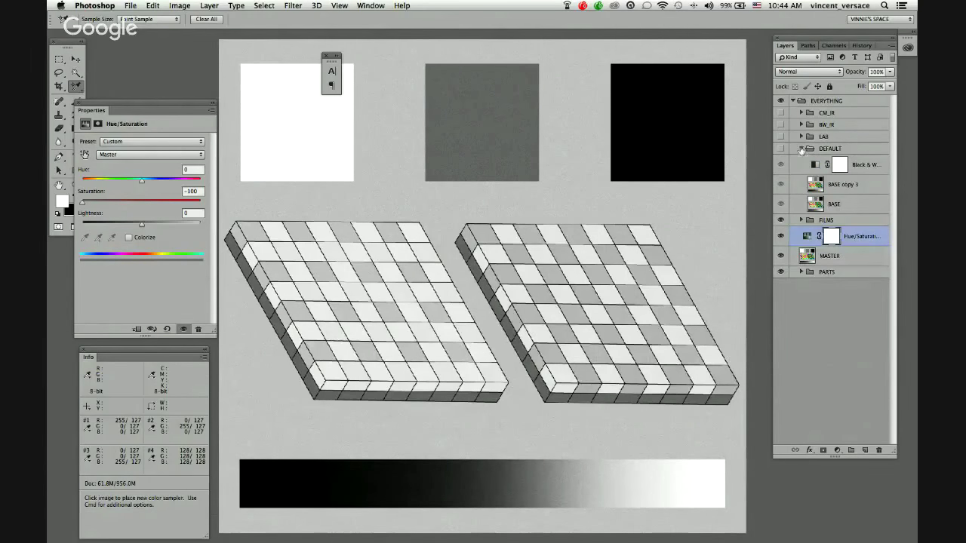
pyautogui.click(801, 137)
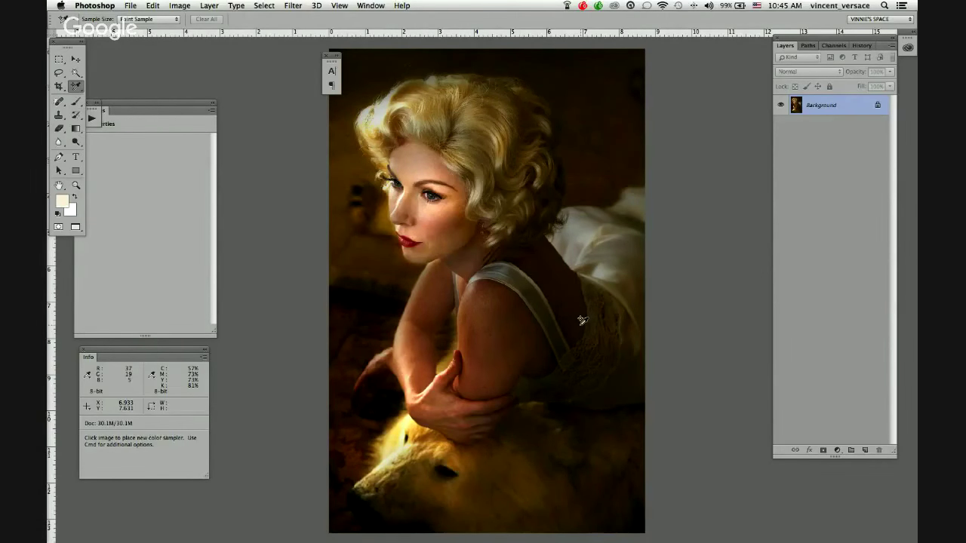
# Step: View the portrait's Red channel on its own as a grayscale image
pyautogui.click(833, 45)
pyautogui.click(808, 83)
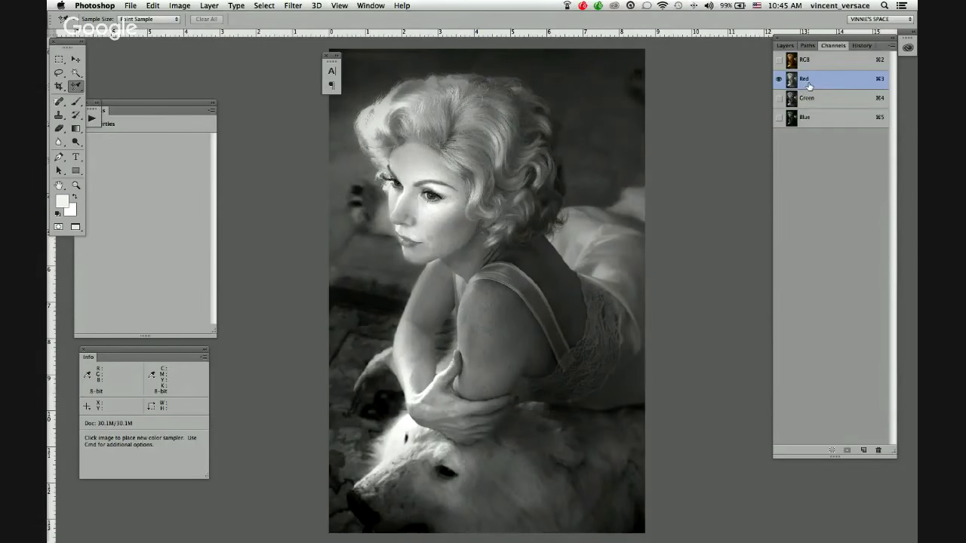
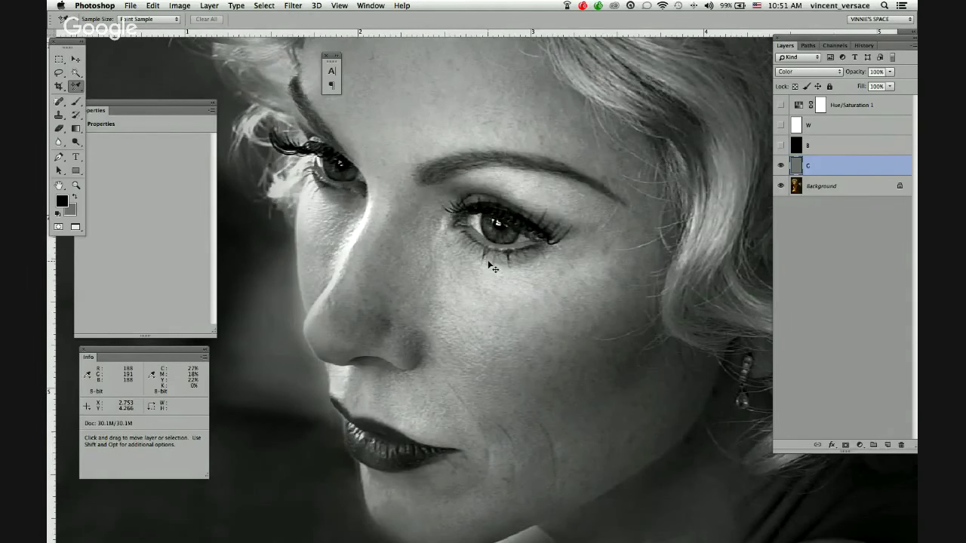
# Step: Fit the whole portrait in view, hide the G color-blend layer and show the Hue/Saturation 1 adjustment
pyautogui.press('super+z')
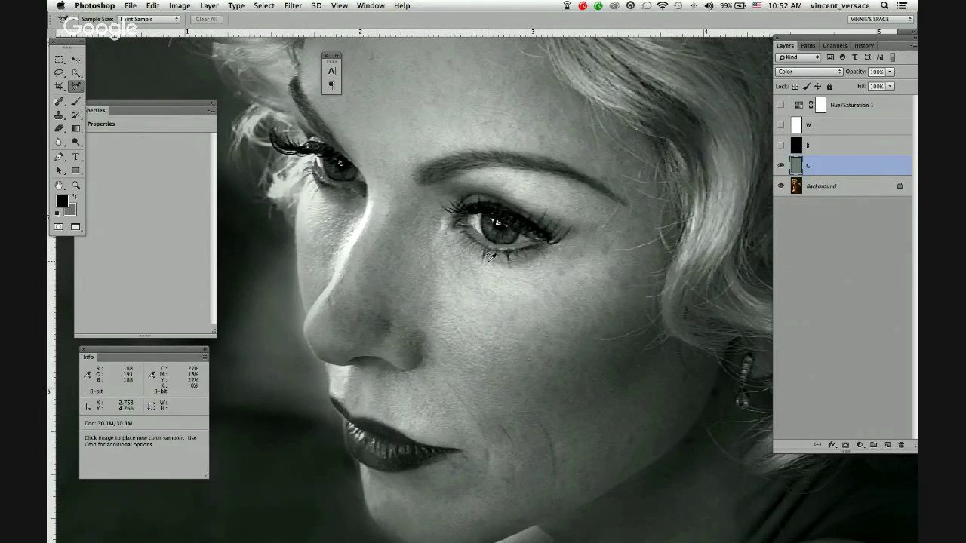
pyautogui.press('super+0')
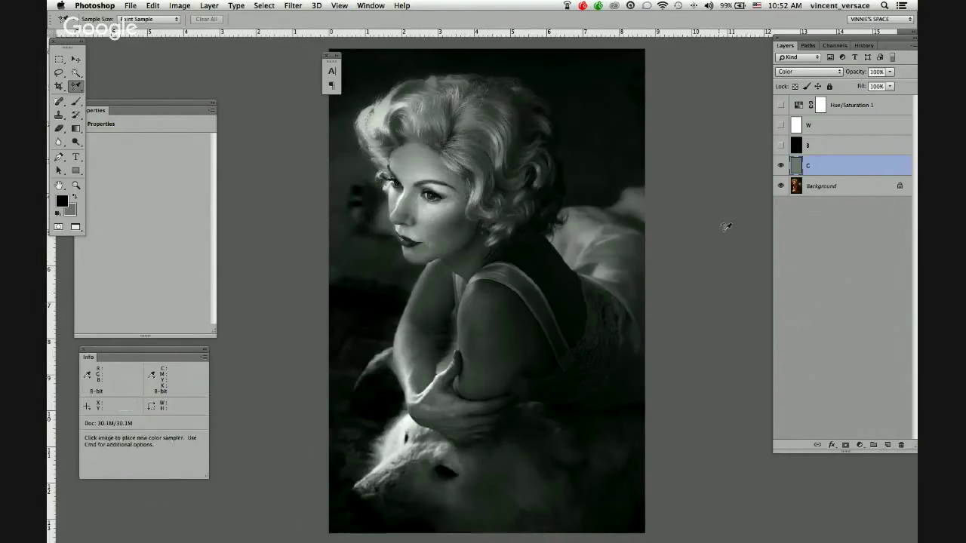
pyautogui.click(780, 165)
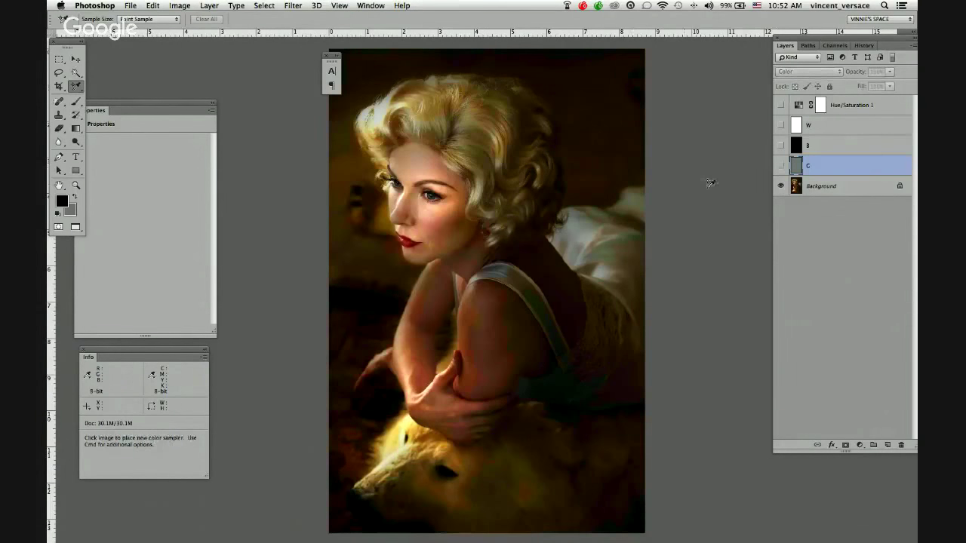
pyautogui.click(780, 105)
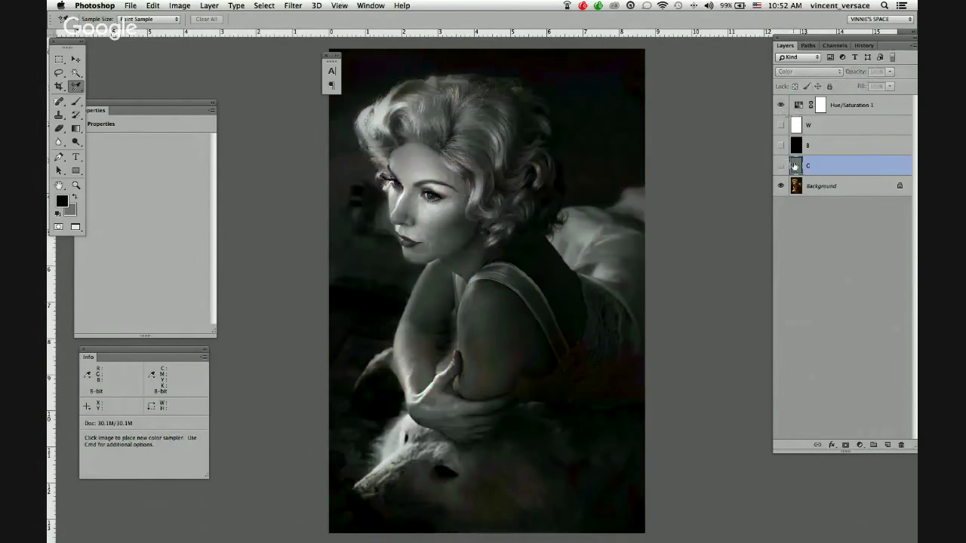
# Step: Duplicate the Background layer, and delete that copy along with the W, B and G fill layers
pyautogui.click(796, 186)
pyautogui.press('super+j')
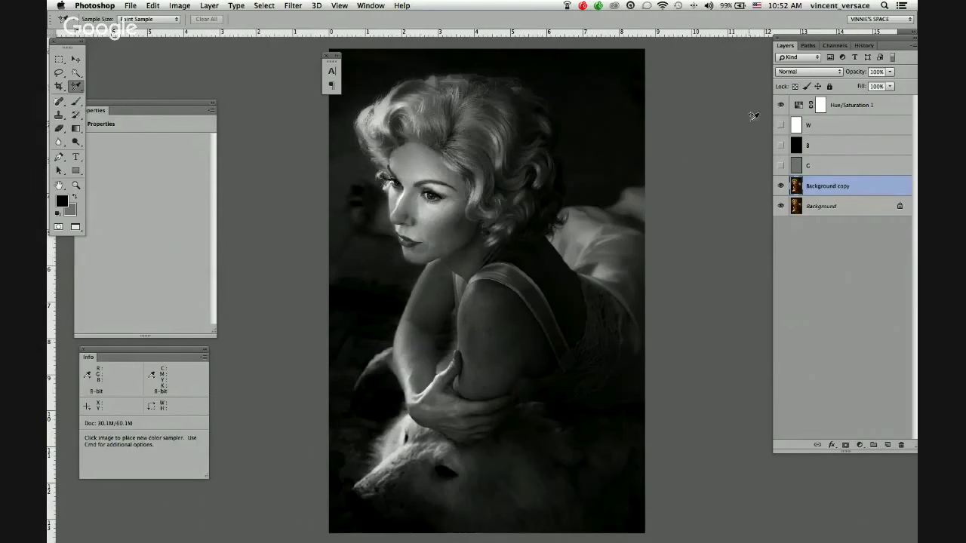
pyautogui.click(811, 126)
pyautogui.keyDown('shift'); pyautogui.click(819, 164); pyautogui.keyUp('shift')
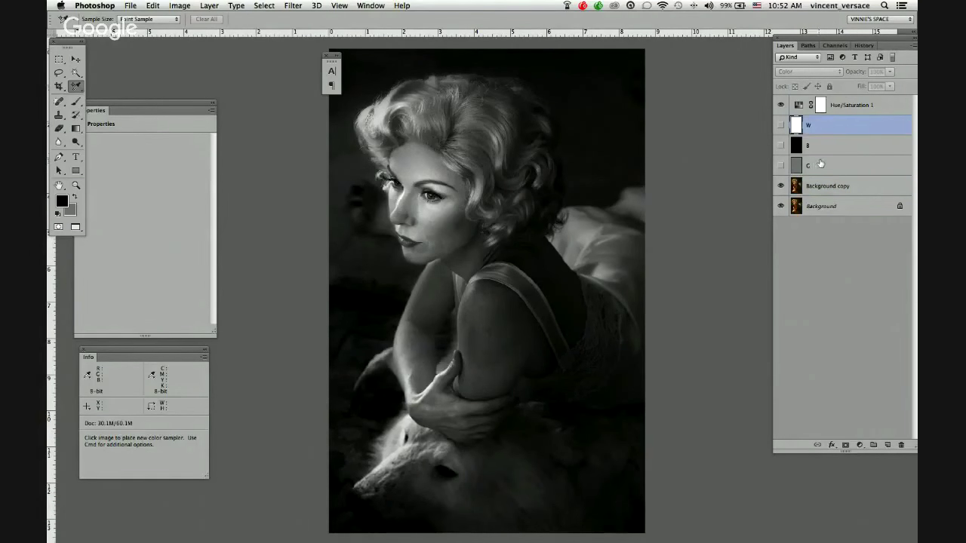
# Step: Duplicate the portrait document under the name CCJH000084_GS
pyautogui.press('F2')
pyautogui.click(466, 268)
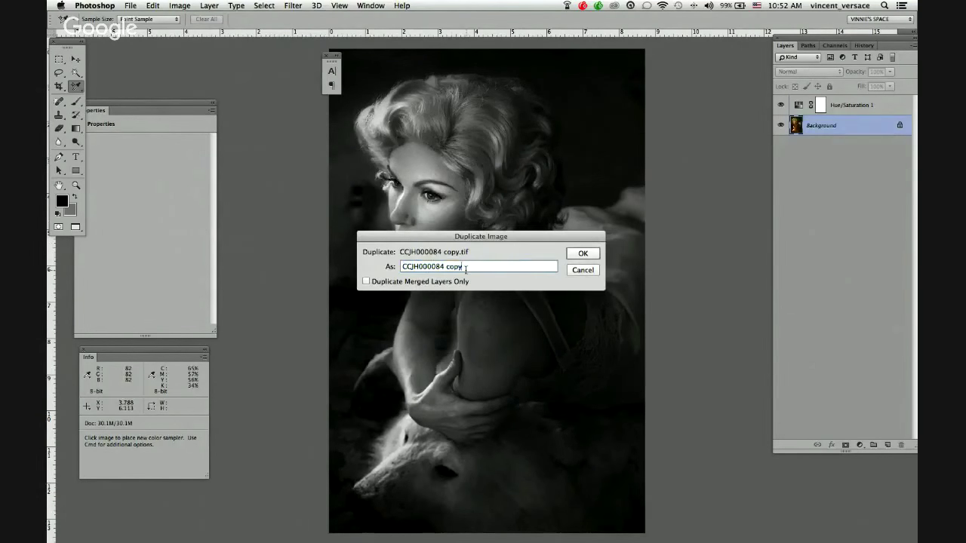
pyautogui.moveTo(467, 269); pyautogui.dragTo(445, 267)
pyautogui.press('BackSpace')
pyautogui.write('_CS')
pyautogui.click(582, 253)
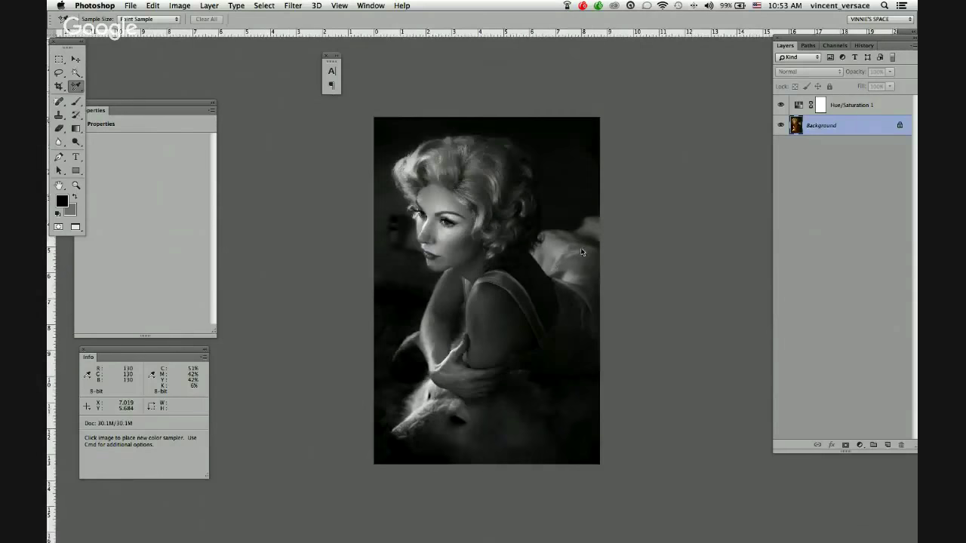
# Step: Duplicate the CCJH000084_GS document under the name CCJH000084_LAB_1
pyautogui.click(181, 6)
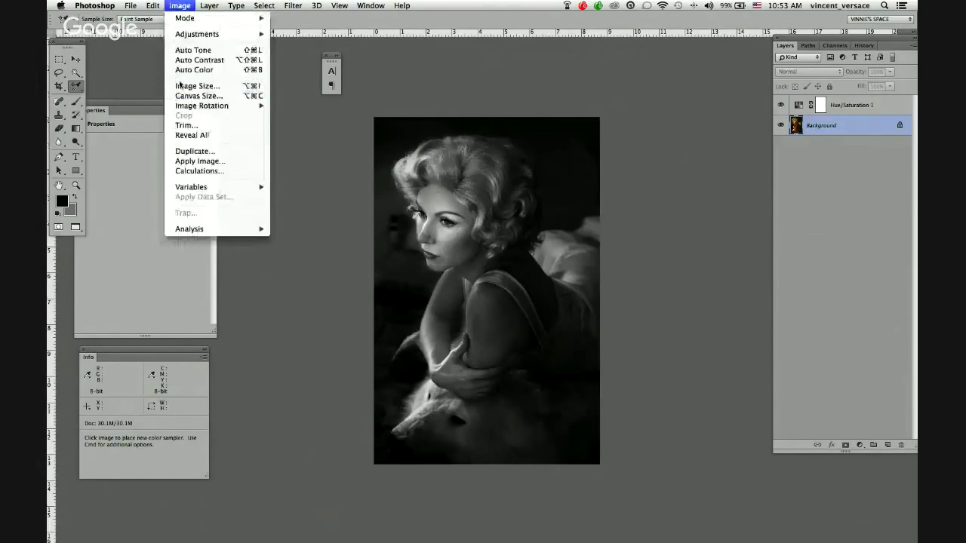
pyautogui.click(194, 151)
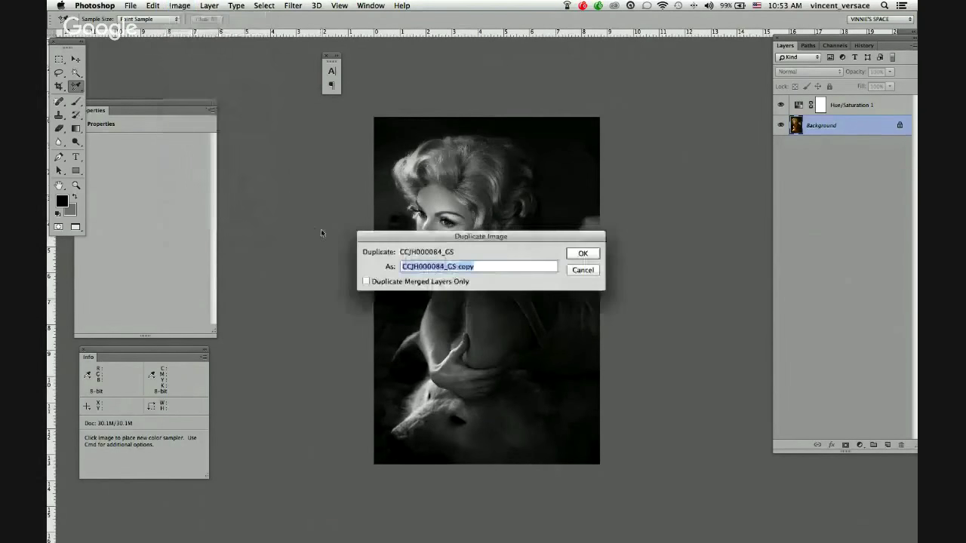
pyautogui.click(446, 266)
pyautogui.moveTo(446, 266); pyautogui.dragTo(515, 272)
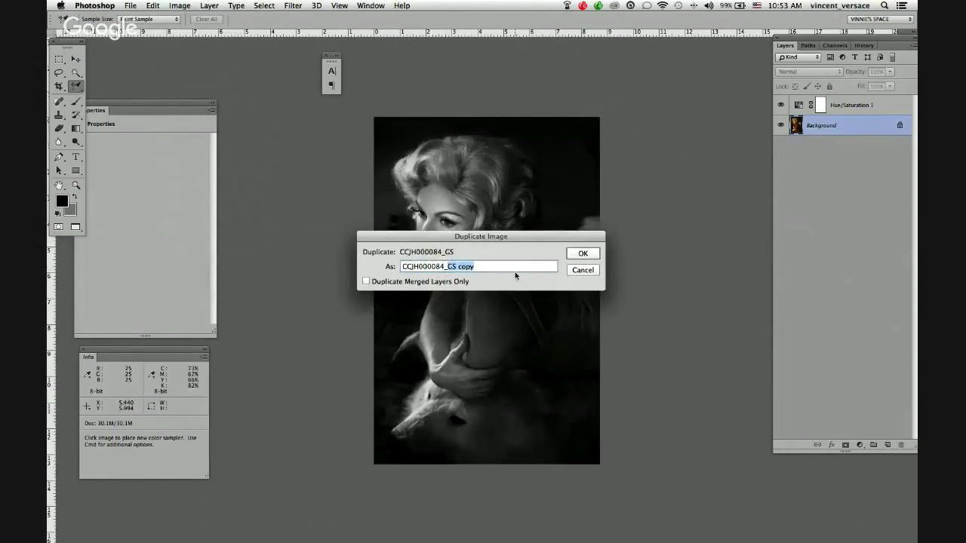
pyautogui.write('LAB_1')
pyautogui.click(585, 255)
# Step: Duplicate the CCJH000084_LAB_1 document under the name CCJH000084_LAB_2
pyautogui.click(170, 9)
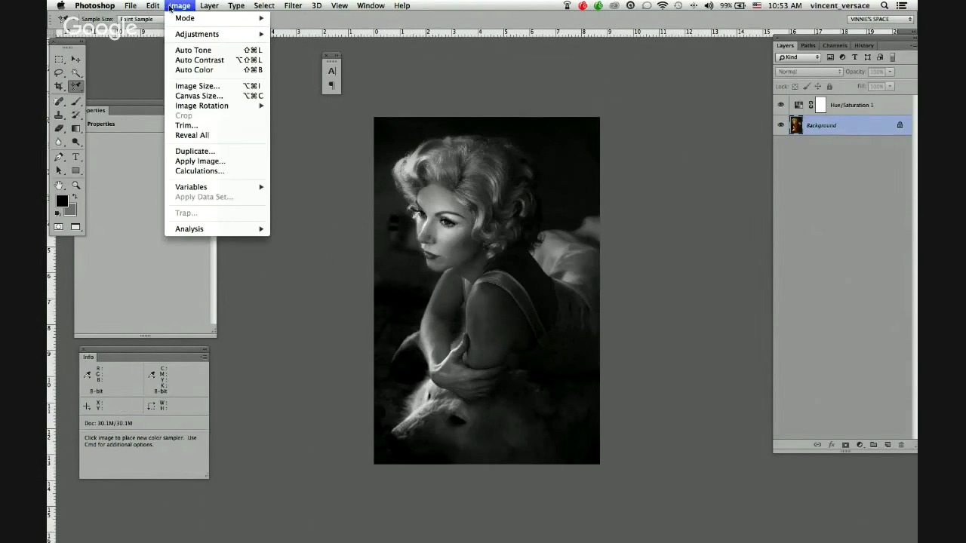
pyautogui.click(225, 154)
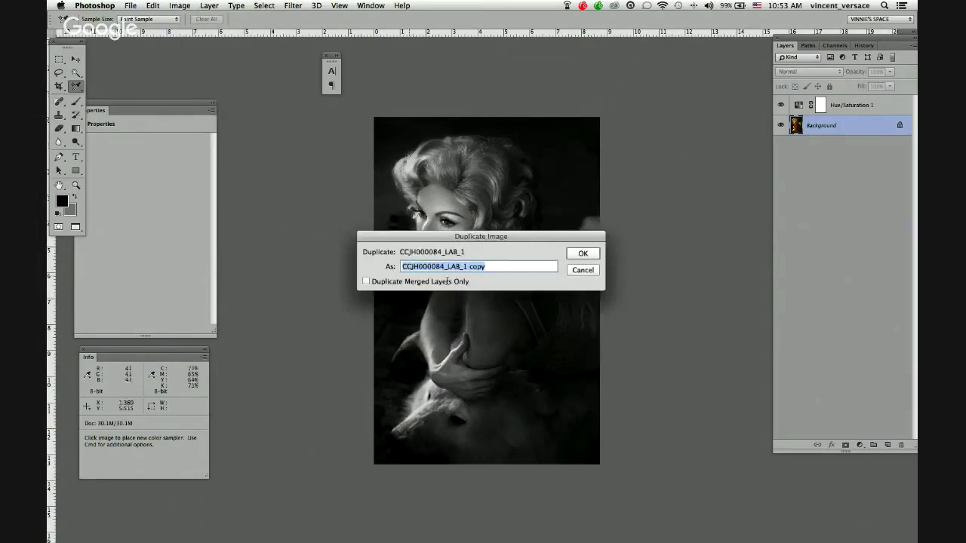
pyautogui.click(494, 265)
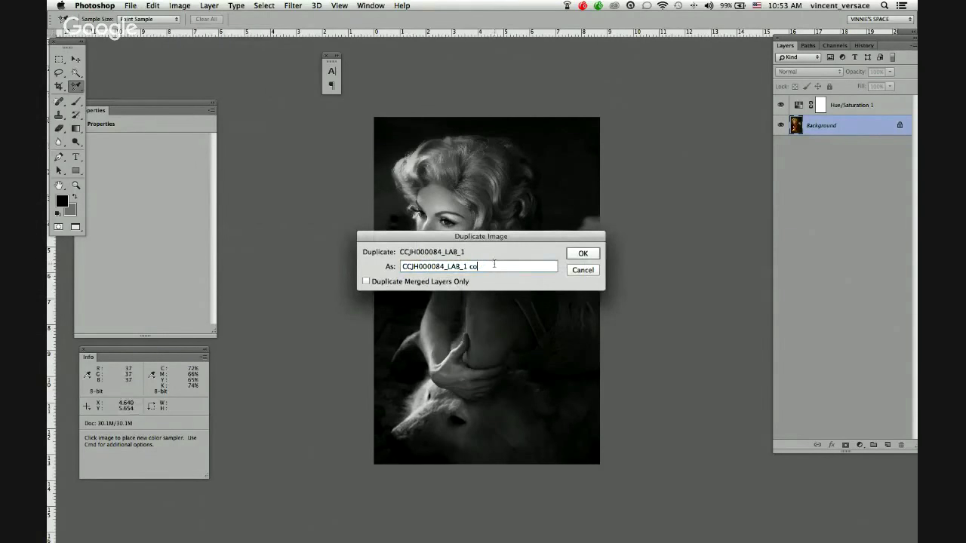
pyautogui.press('BackSpace')
pyautogui.press('BackSpace')
pyautogui.press('BackSpace')
pyautogui.press('BackSpace')
pyautogui.click(582, 254)
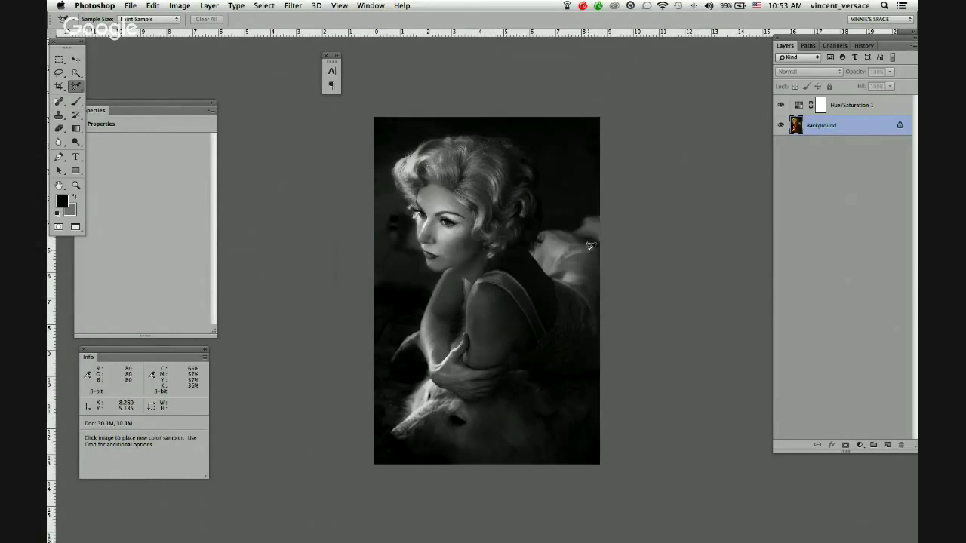
# Step: Return to the standard window view, duplicate the Background layer in CCJH000084_LAB_2 and merge Hue/Saturation 1 down into the copy
pyautogui.press('f')
pyautogui.press('f')
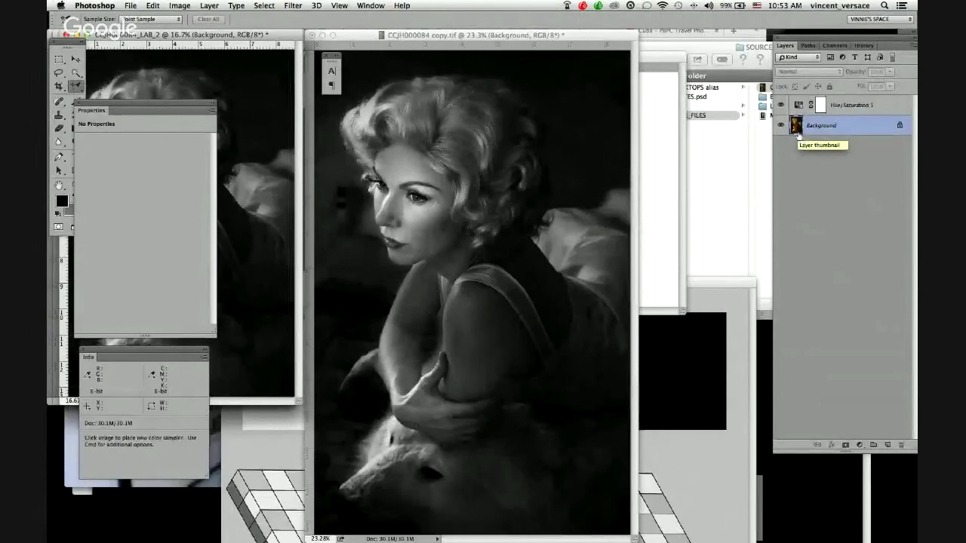
pyautogui.press('super+j')
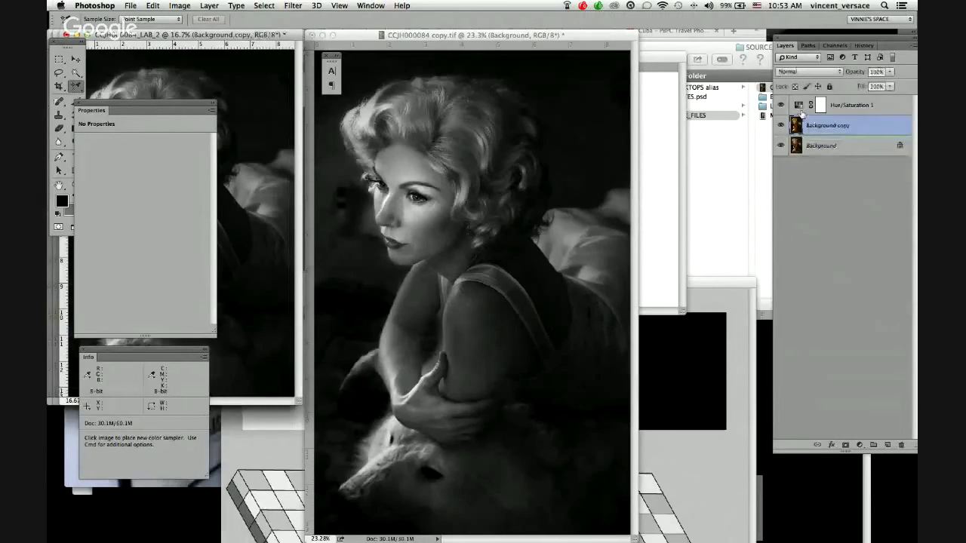
pyautogui.click(799, 106)
pyautogui.press('Delete')
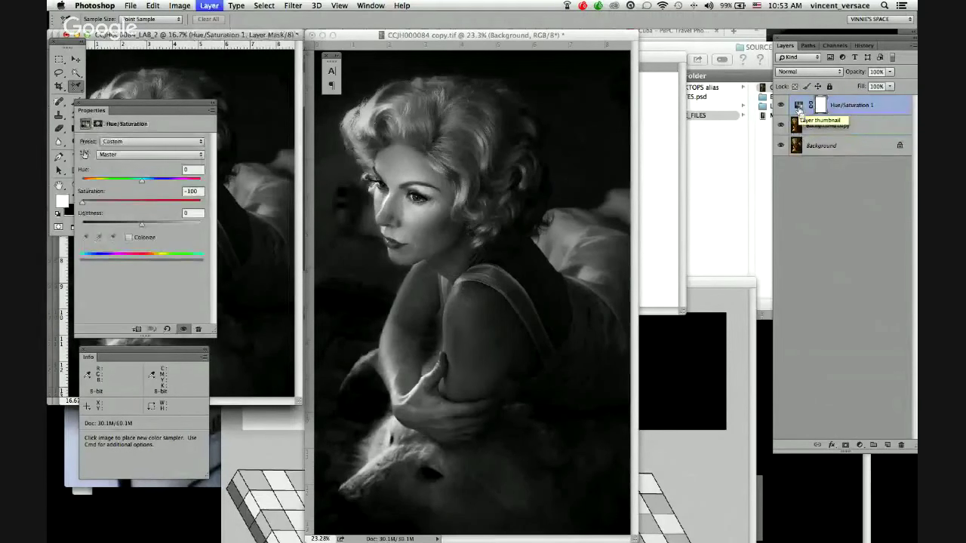
# Step: Rename the merged Background copy layer as DESAT
pyautogui.doubleClick(839, 105)
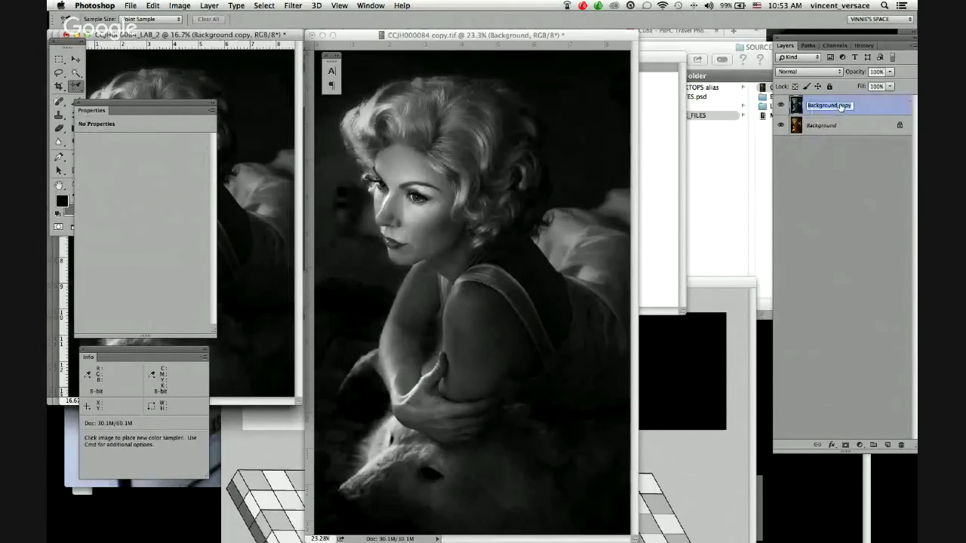
pyautogui.write('DB')
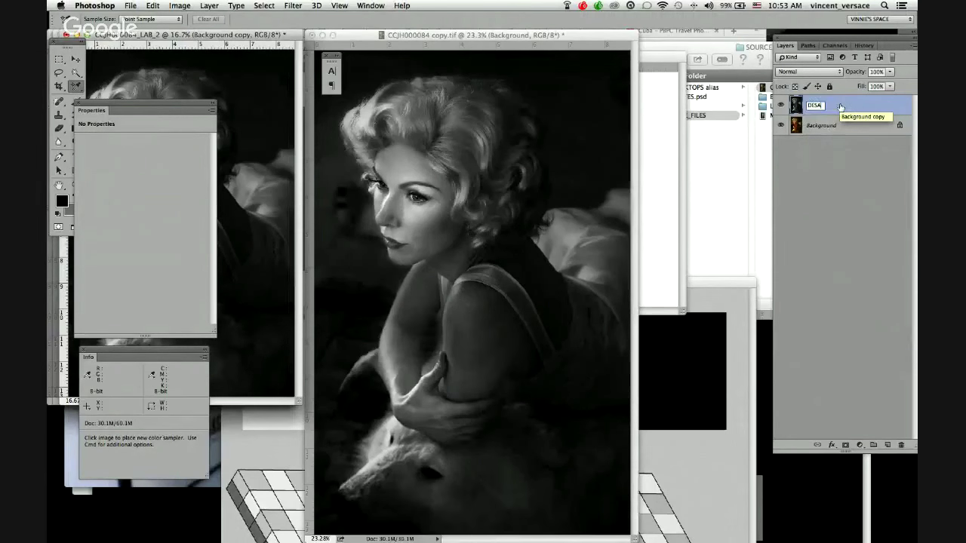
pyautogui.write('SAT')
pyautogui.press('Return')
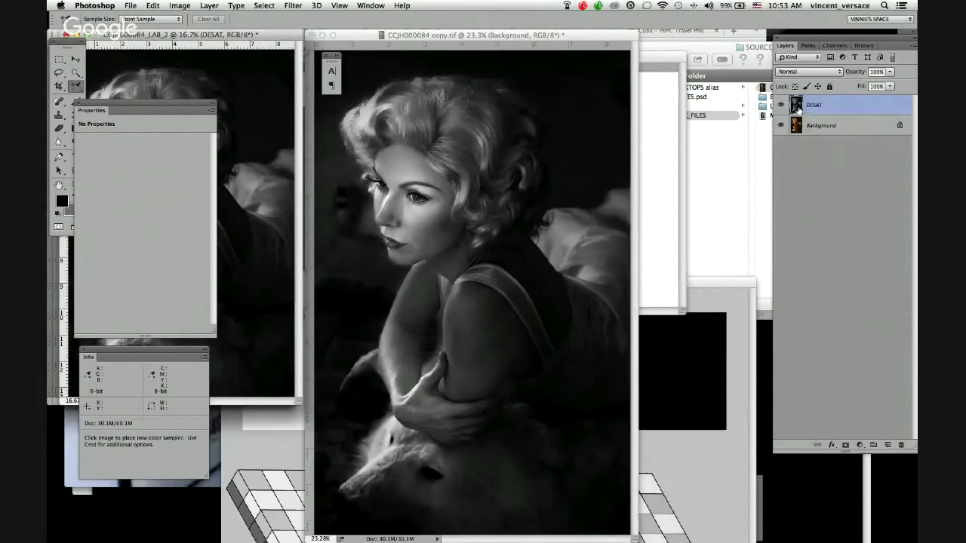
# Step: Spread out the overlapping portrait windows and place the CCJH000084_GS document in front
pyautogui.moveTo(454, 39); pyautogui.dragTo(580, 55)
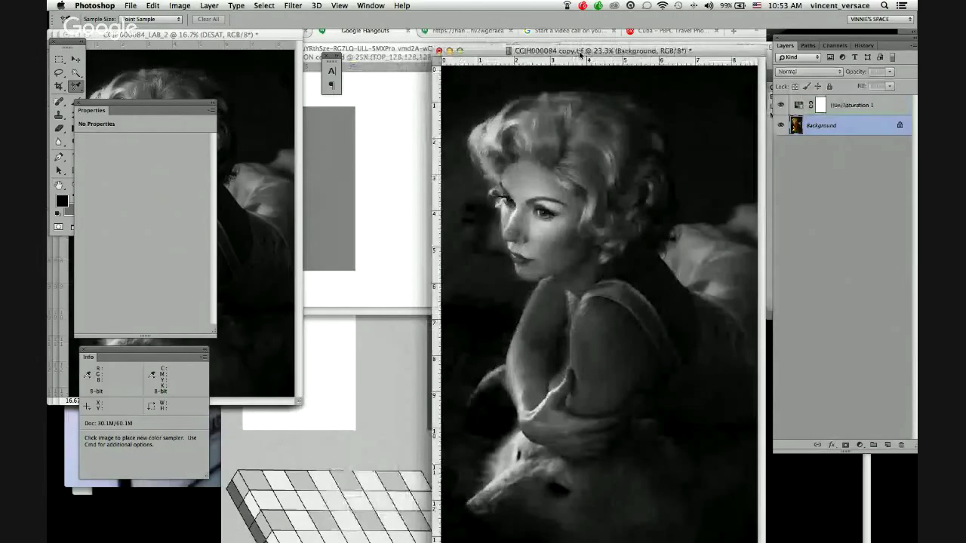
pyautogui.moveTo(188, 35); pyautogui.dragTo(241, 146)
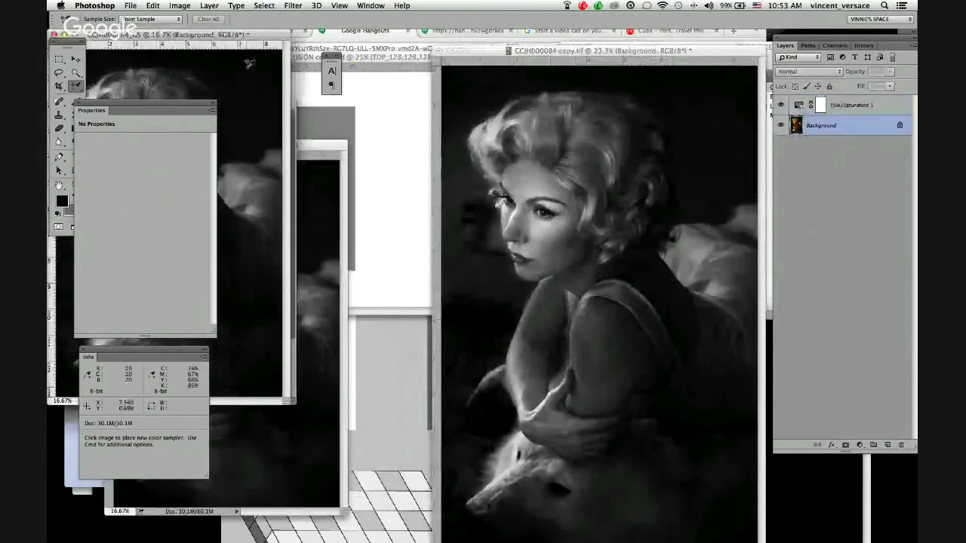
pyautogui.click(237, 38)
pyautogui.moveTo(237, 37); pyautogui.dragTo(508, 68)
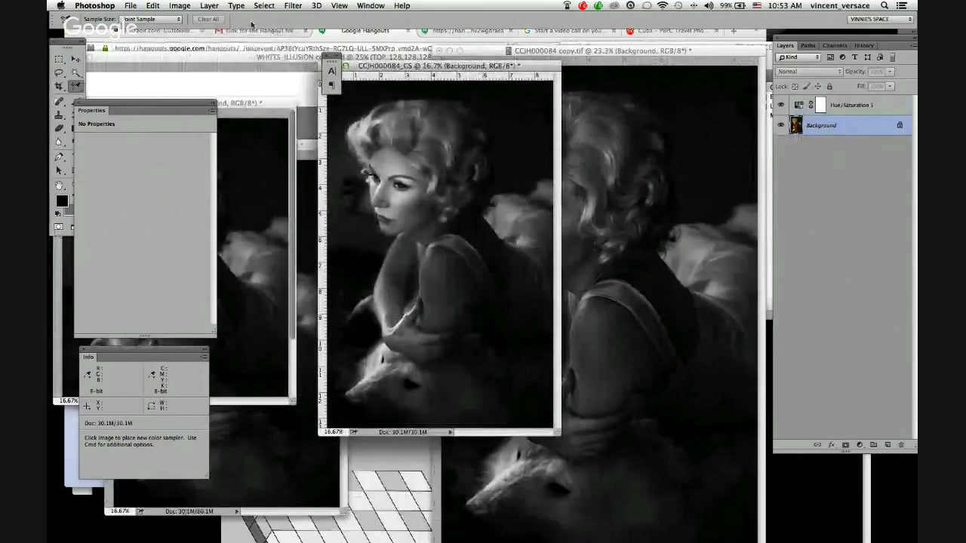
pyautogui.click(192, 6)
pyautogui.click(192, 6)
pyautogui.click(192, 7)
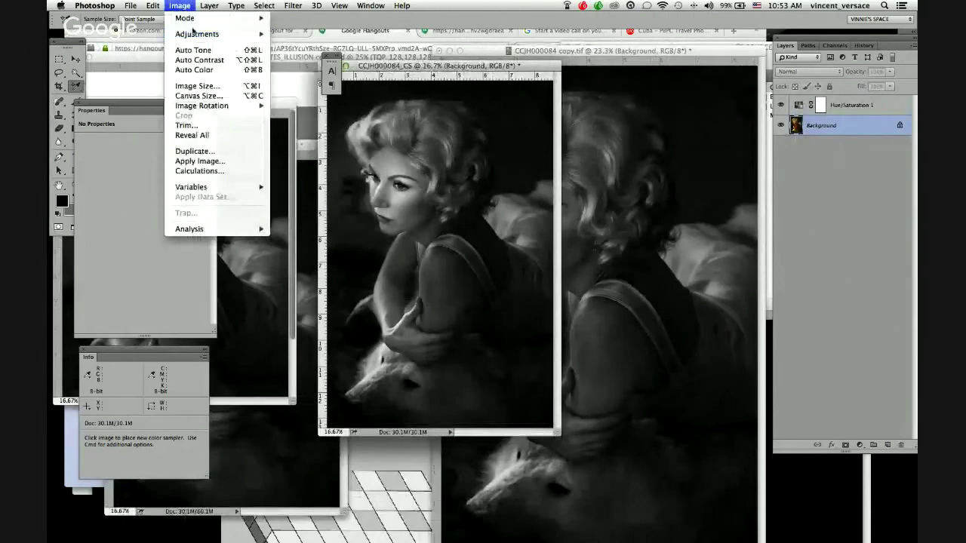
pyautogui.moveTo(219, 18)
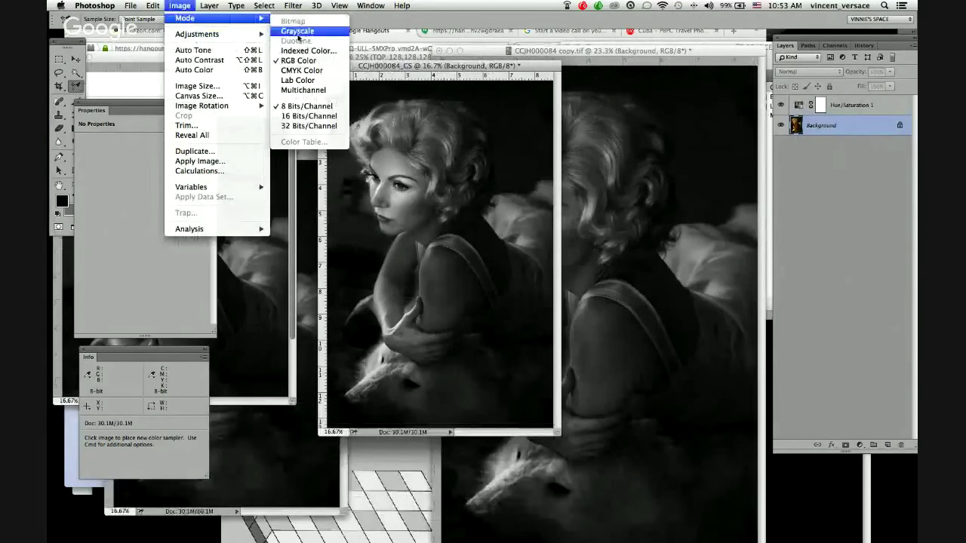
pyautogui.click(298, 33)
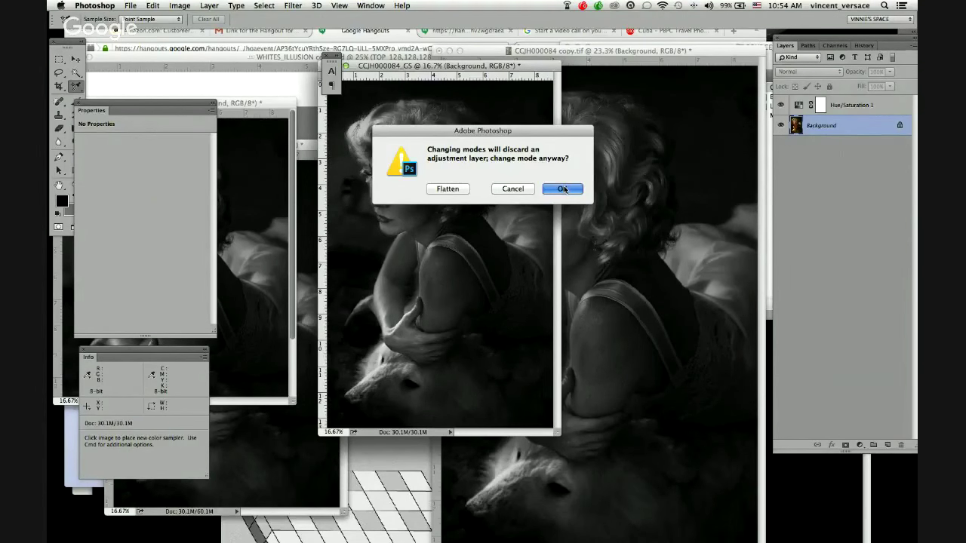
pyautogui.click(513, 188)
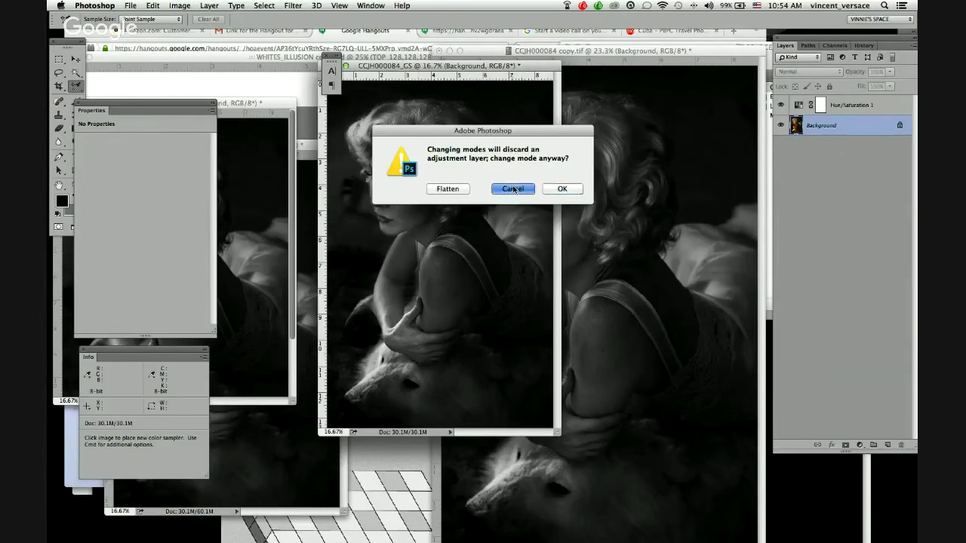
# Step: Hide and delete the Hue/Saturation 1 adjustment layer in CCJH000084 copy.tif
pyautogui.click(766, 109)
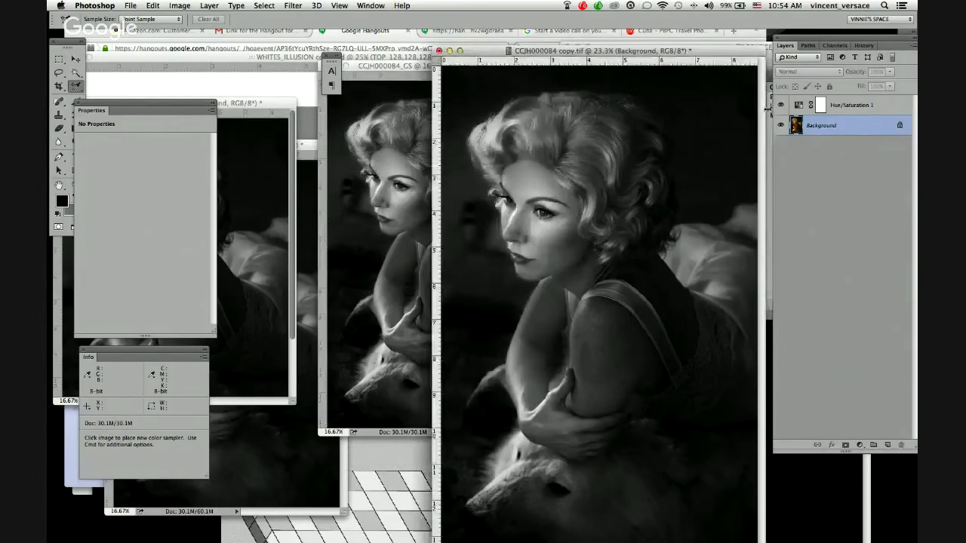
pyautogui.click(780, 105)
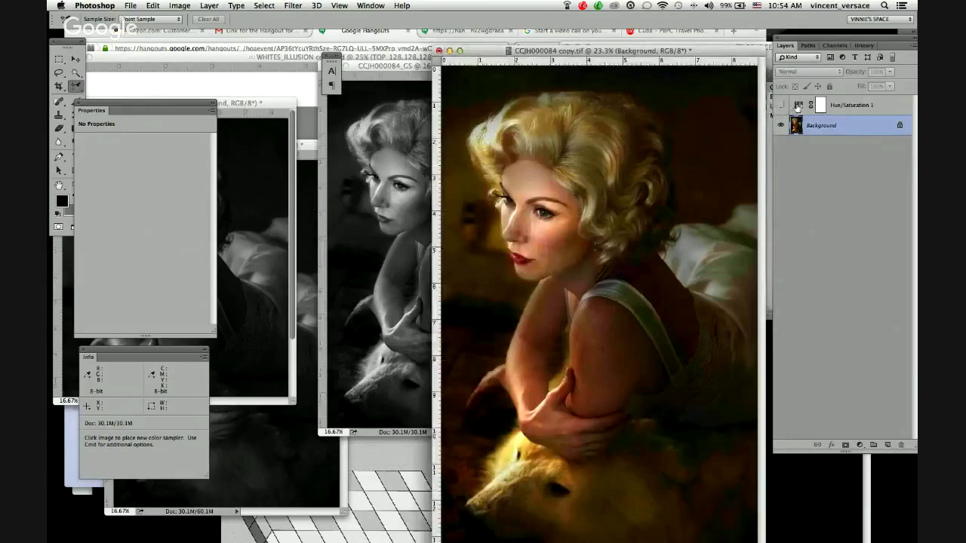
pyautogui.moveTo(798, 108); pyautogui.dragTo(901, 444)
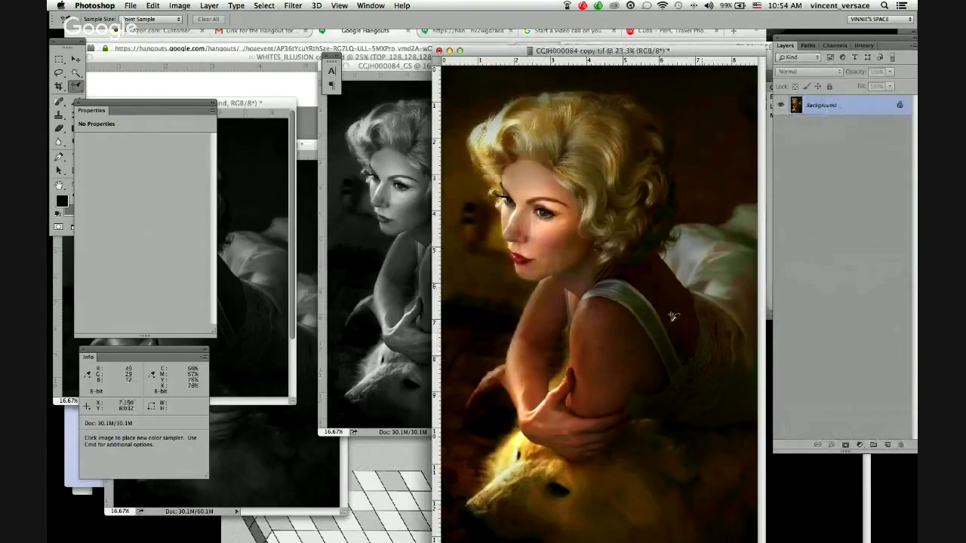
# Step: Try converting CCJH000084 copy.tif to Grayscale mode with its color information discarded, and undo the conversion
pyautogui.click(182, 6)
pyautogui.moveTo(178, 20)
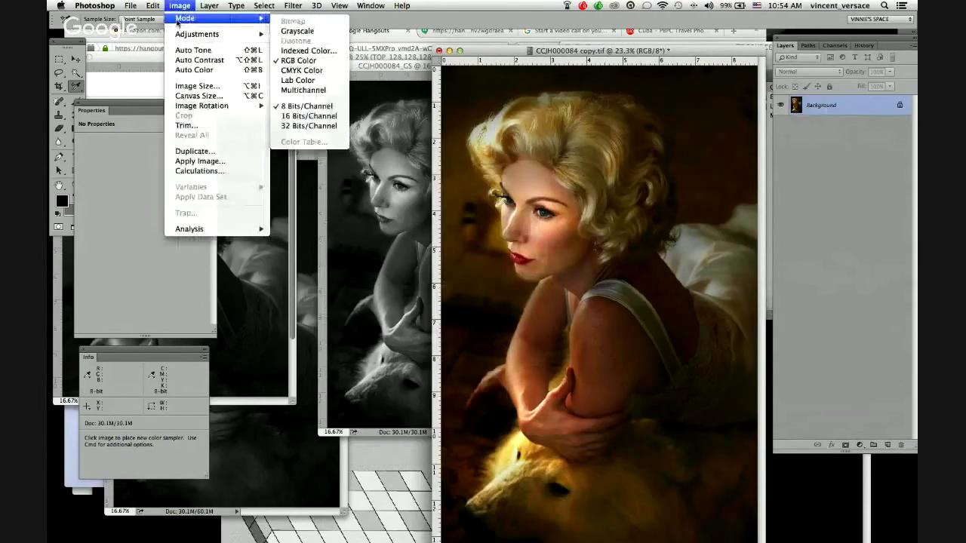
pyautogui.click(320, 30)
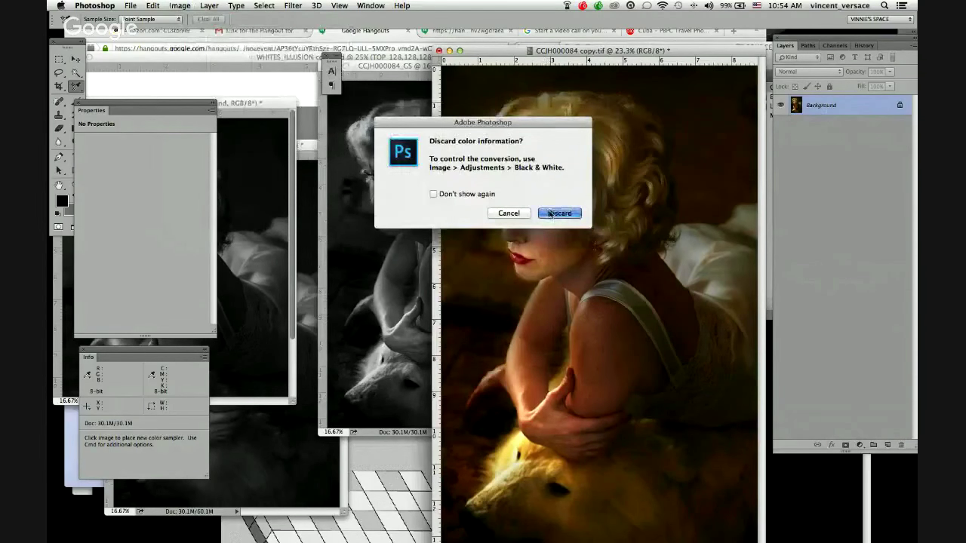
pyautogui.click(550, 214)
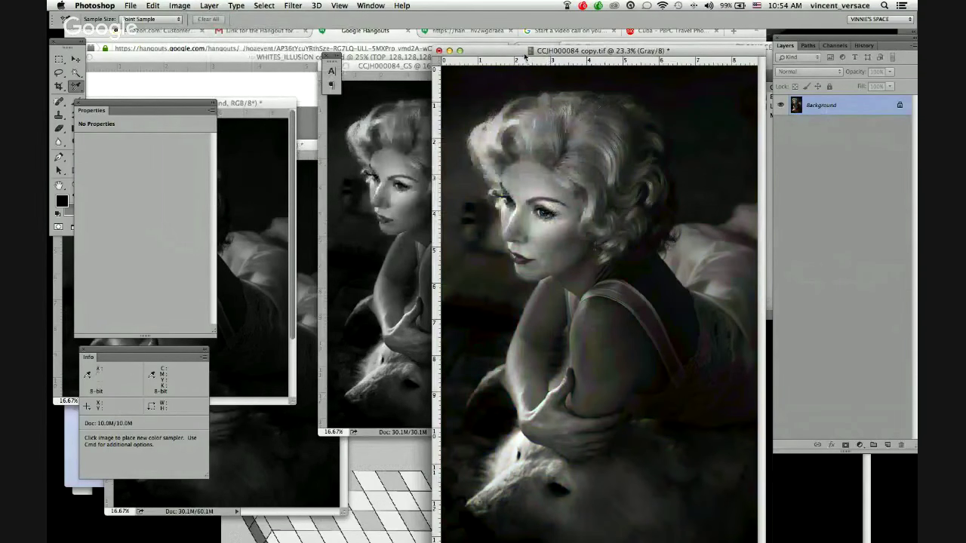
pyautogui.moveTo(525, 57); pyautogui.dragTo(498, 50)
pyautogui.press('super+z')
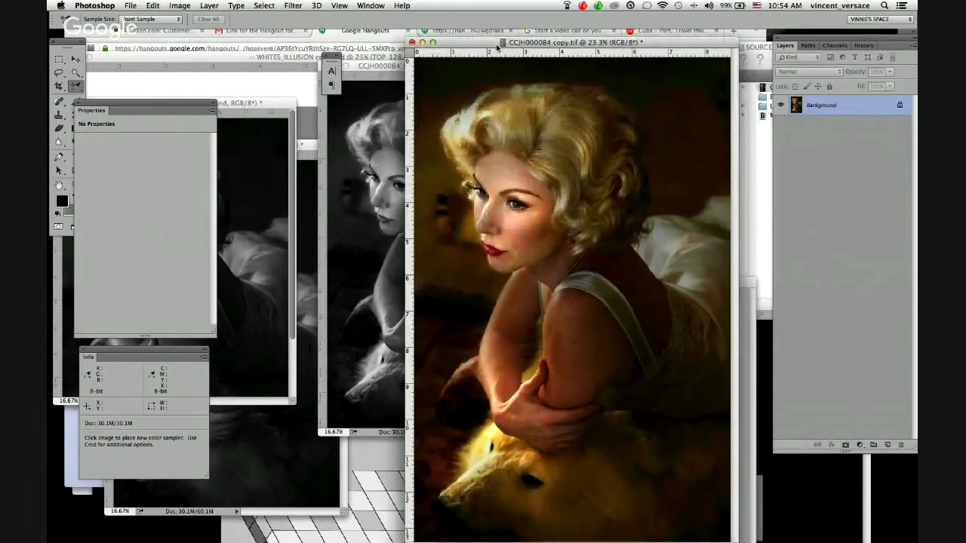
# Step: Hide Hue/Saturation 1 in CCJH000084_GS and convert the document to Grayscale mode, discarding the adjustment layer and color information
pyautogui.click(400, 117)
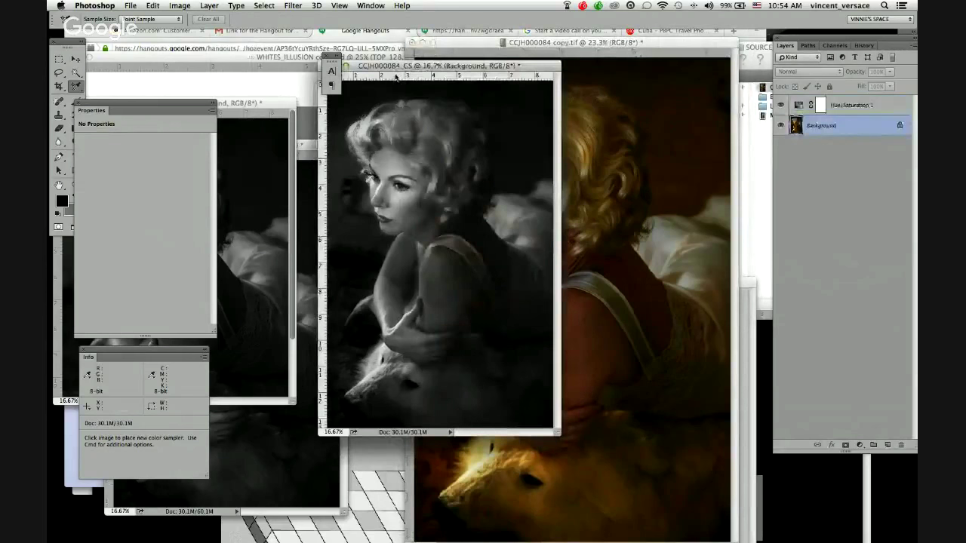
pyautogui.click(780, 105)
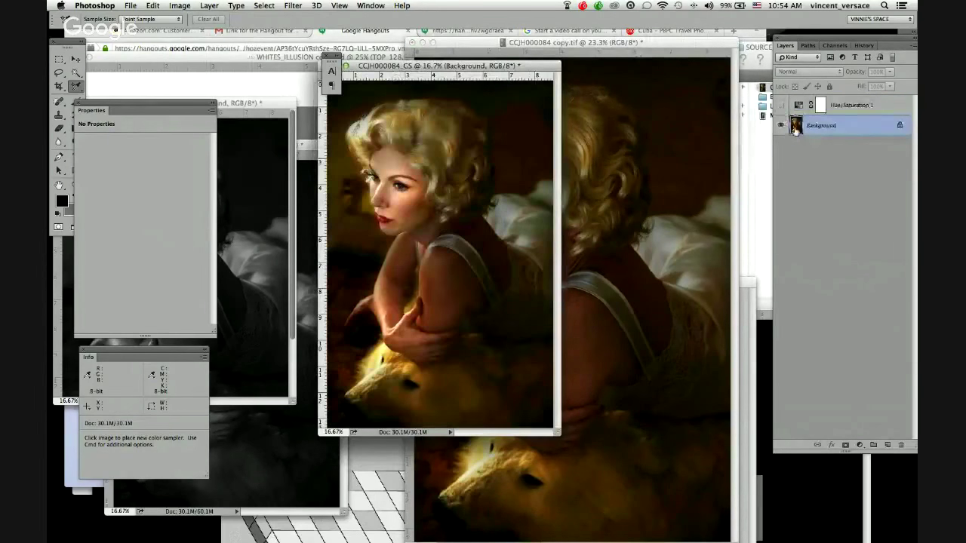
pyautogui.click(175, 6)
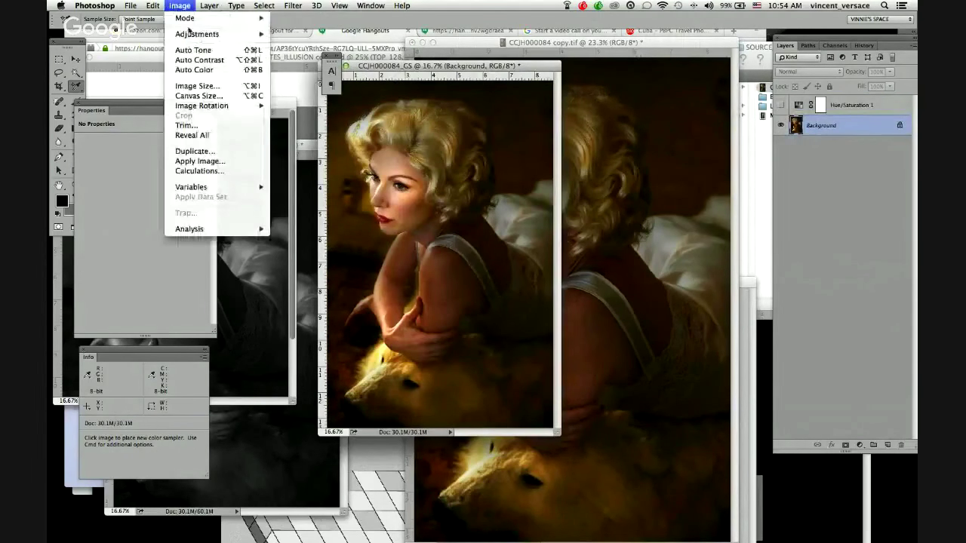
pyautogui.moveTo(226, 18)
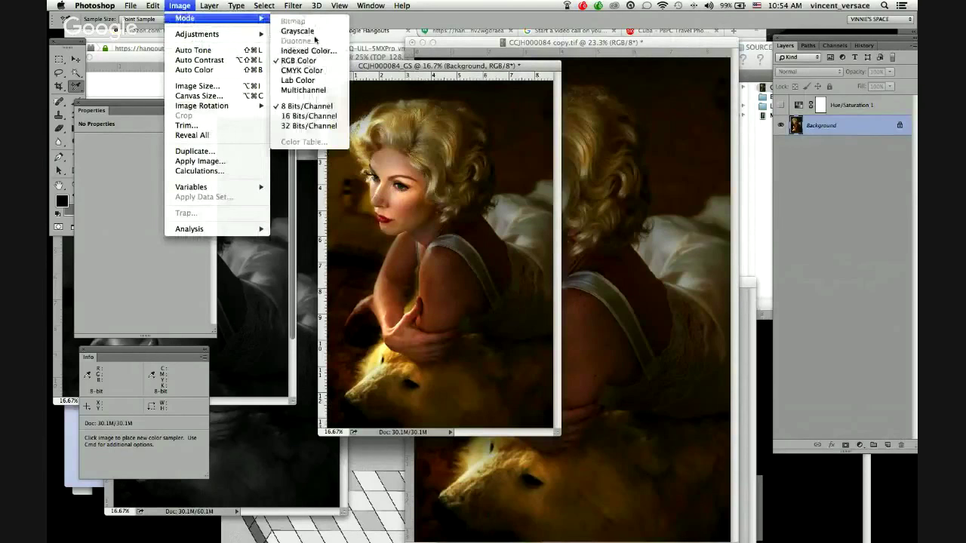
pyautogui.click(315, 31)
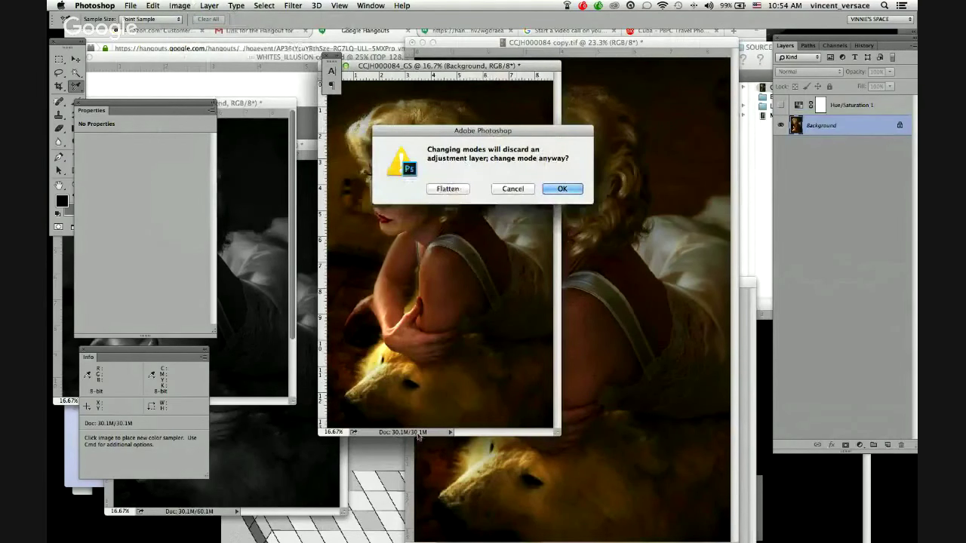
pyautogui.click(562, 188)
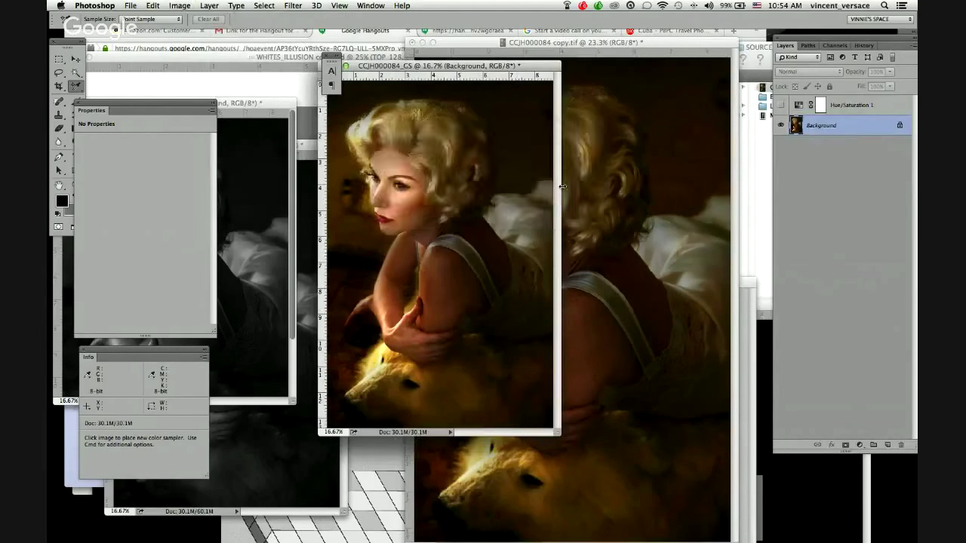
pyautogui.click(557, 212)
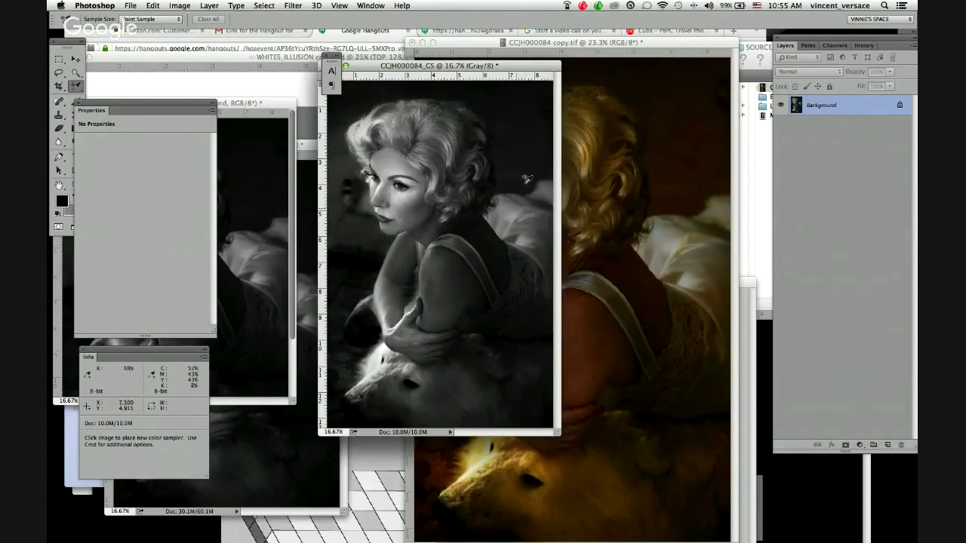
# Step: Move the color portrait window aside and bring the WHITES_ILLUSION document to the front
pyautogui.moveTo(570, 42); pyautogui.dragTo(616, 63)
pyautogui.click(358, 58)
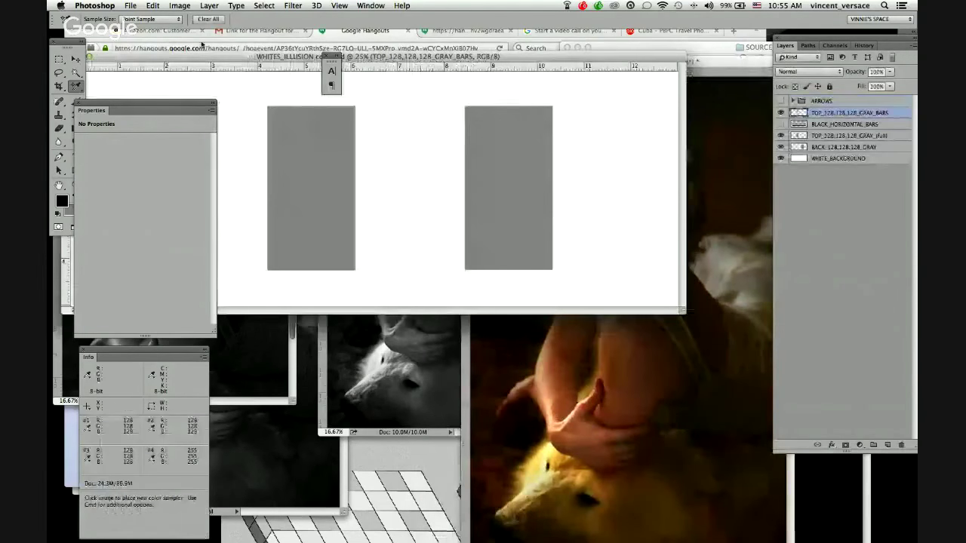
# Step: Move the WHITES_ILLUSION window down clear of the portraits and minimize the portrait document that has the Hue/Saturation 1 layer
pyautogui.moveTo(205, 58); pyautogui.dragTo(246, 447)
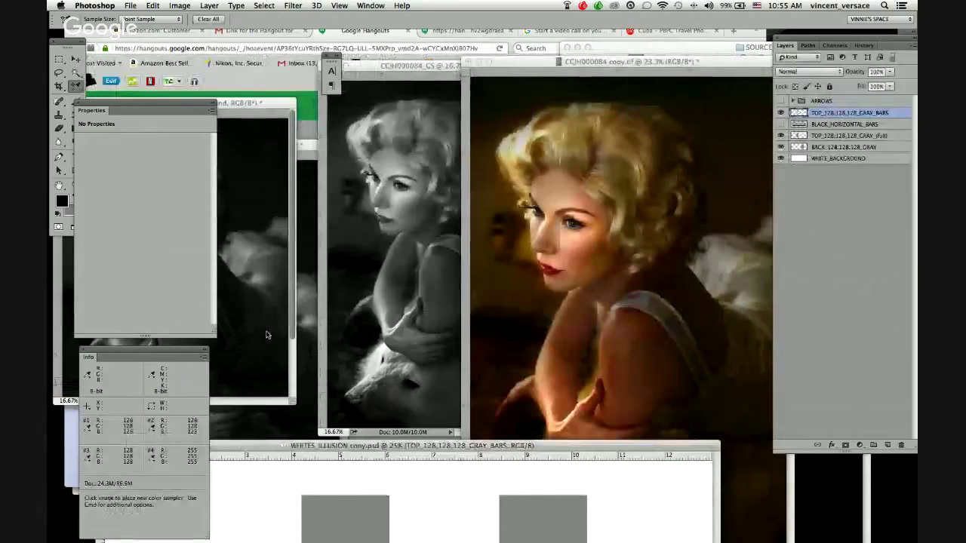
pyautogui.click(249, 102)
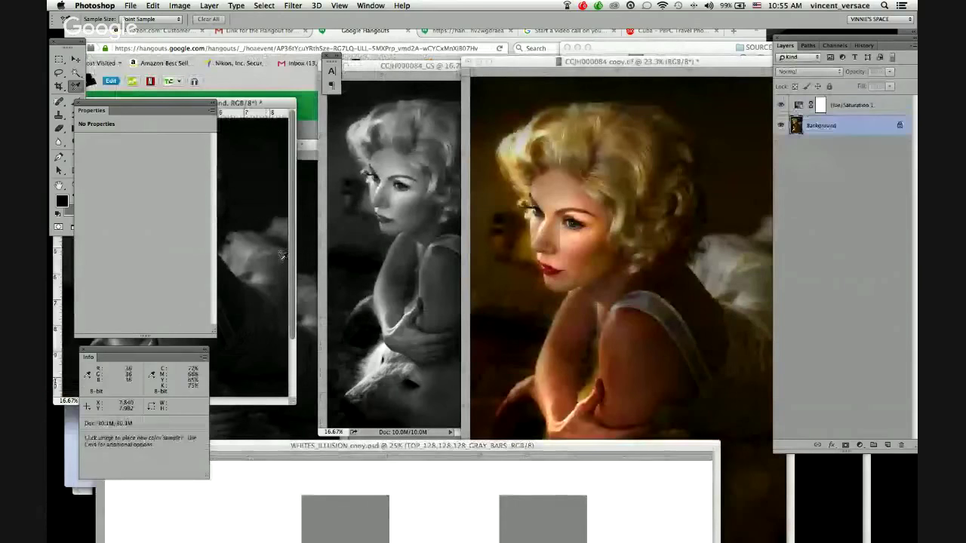
pyautogui.doubleClick(271, 104)
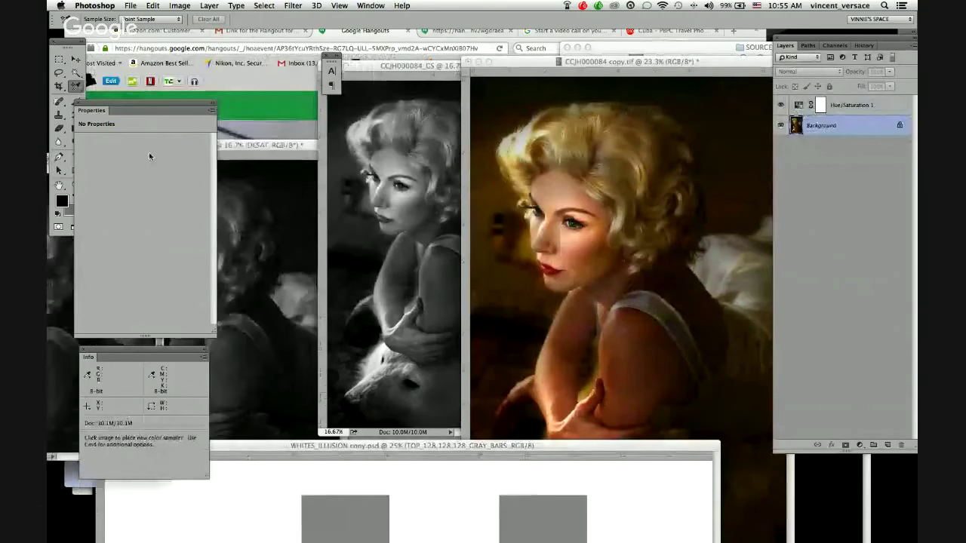
# Step: Copy the grayscale Background layer of CCJH000084_GS into CCJH000084 copy.tif as a new layer aligned over the color portrait
pyautogui.click(406, 65)
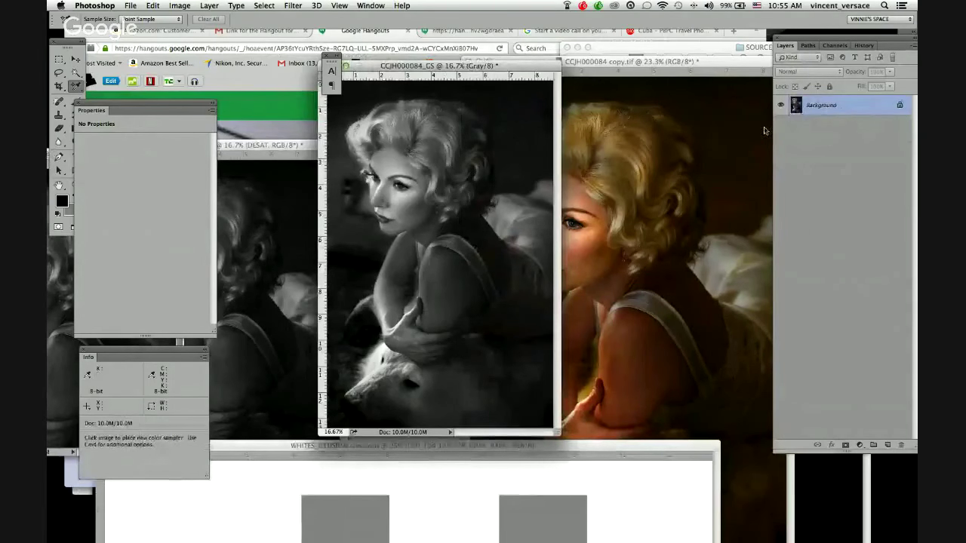
pyautogui.moveTo(796, 110); pyautogui.dragTo(639, 128)
pyautogui.click(760, 162)
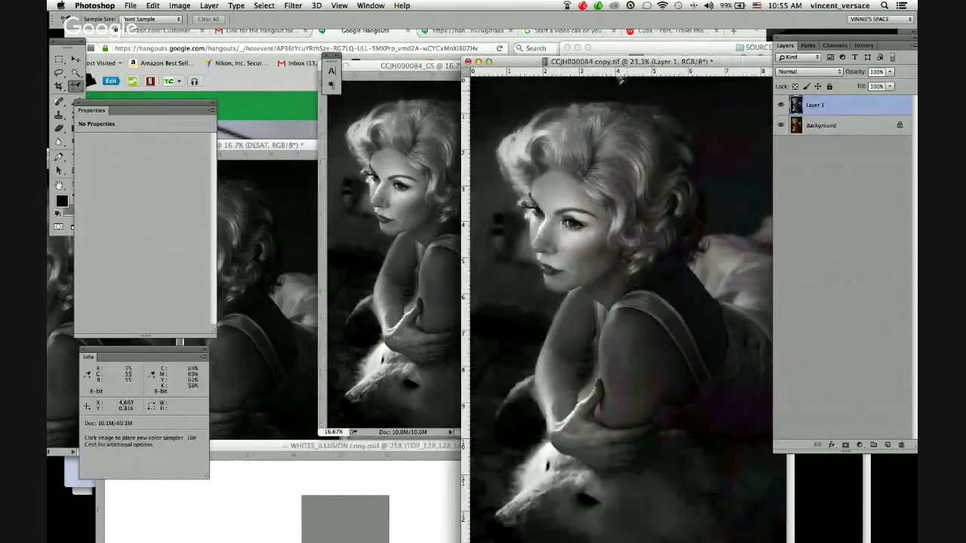
pyautogui.press('super+0')
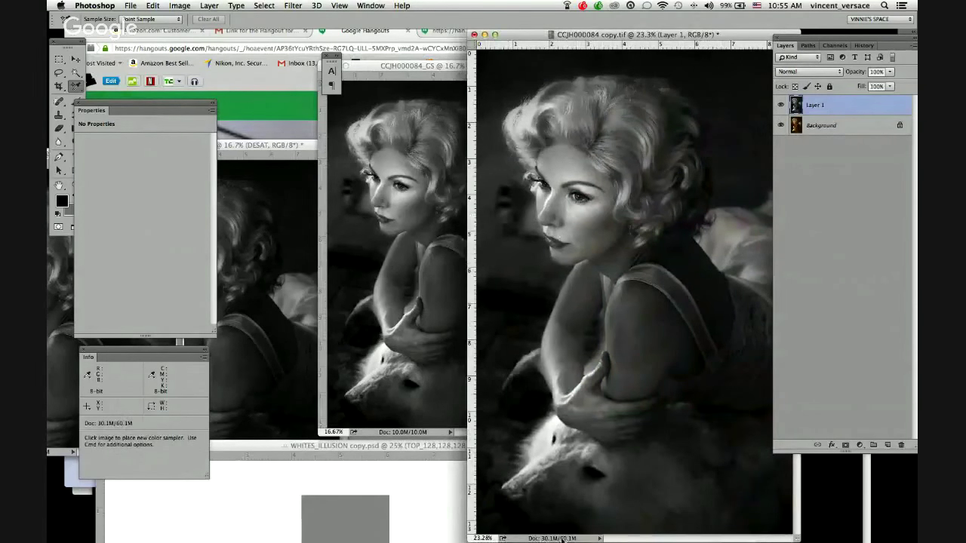
# Step: Duplicate the Background layer in CCJH000084 copy.tif and desaturate the duplicate with Hue/Saturation at Saturation -100
pyautogui.click(813, 127)
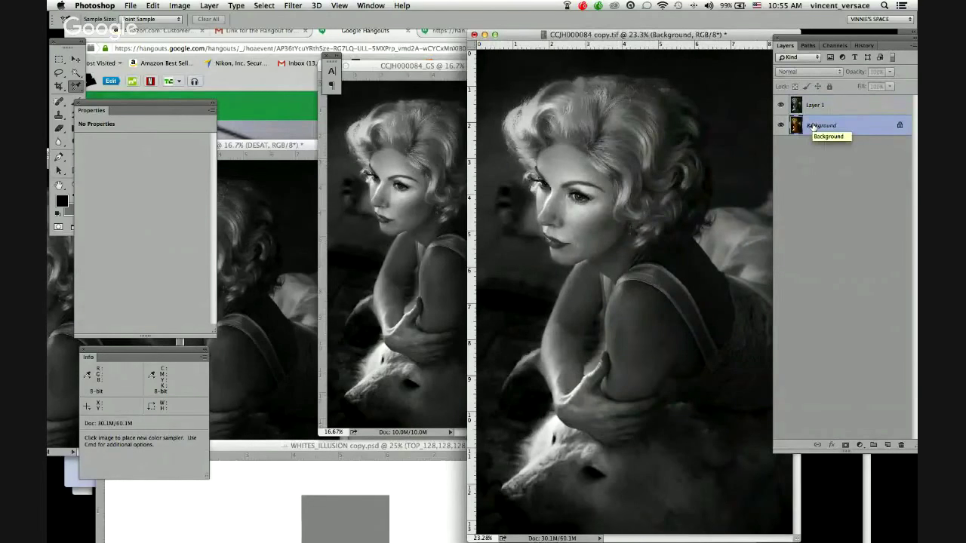
pyautogui.press('super+j')
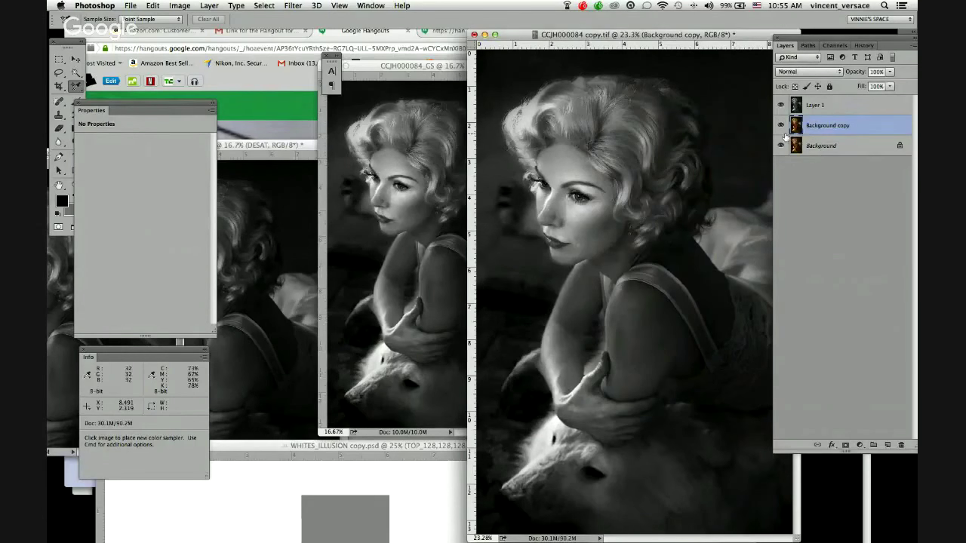
pyautogui.press('super+u')
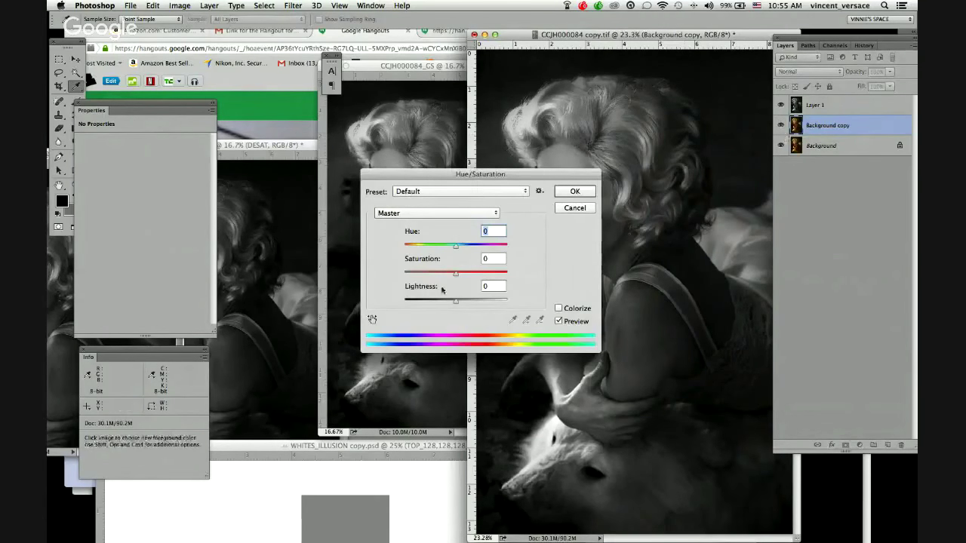
pyautogui.moveTo(456, 273); pyautogui.dragTo(363, 270)
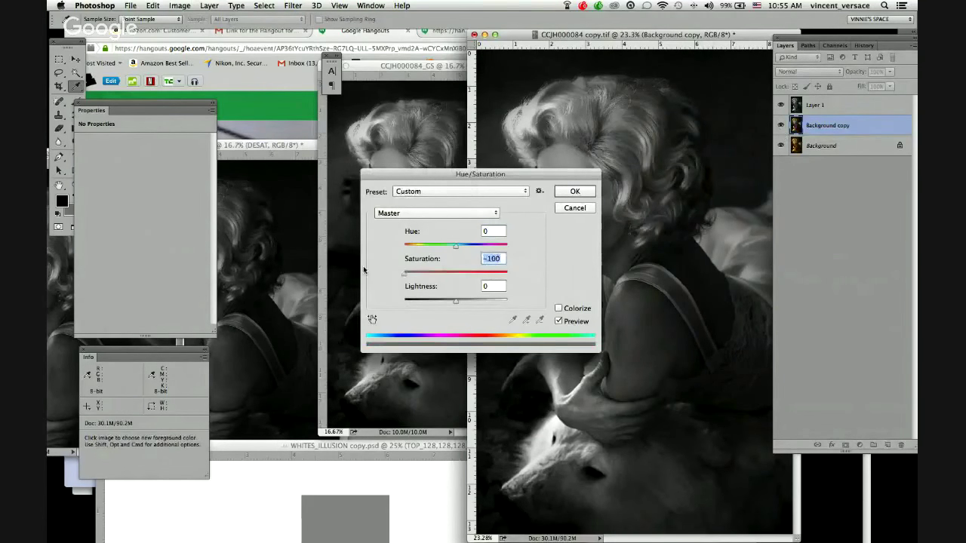
pyautogui.click(574, 192)
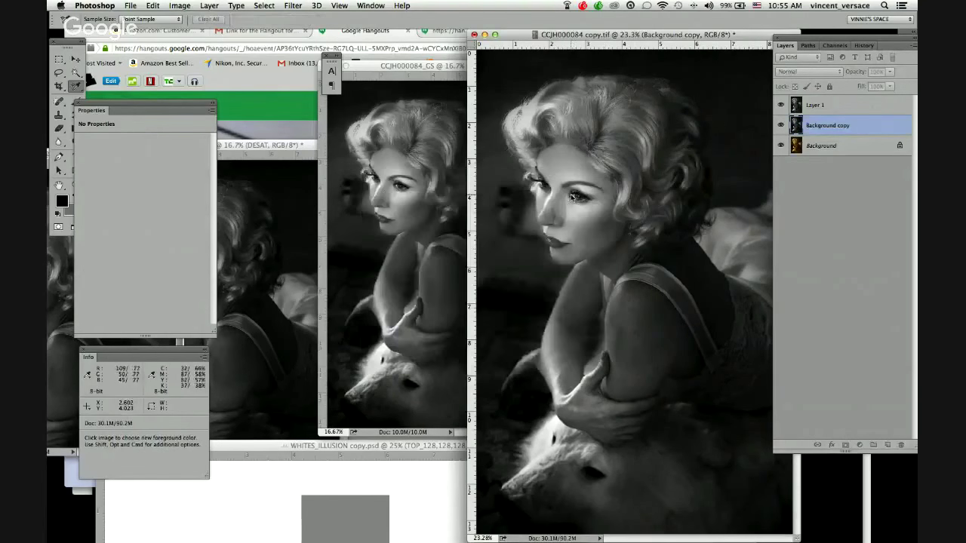
# Step: Rename the desaturated Background copy layer as DESAT and Layer 1 as GS
pyautogui.doubleClick(818, 127)
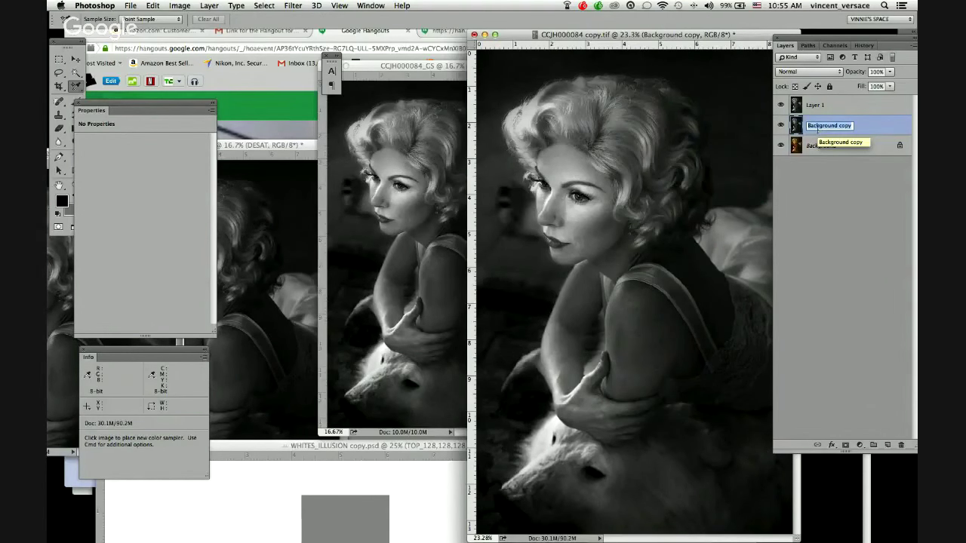
pyautogui.write('DESAT')
pyautogui.doubleClick(815, 105)
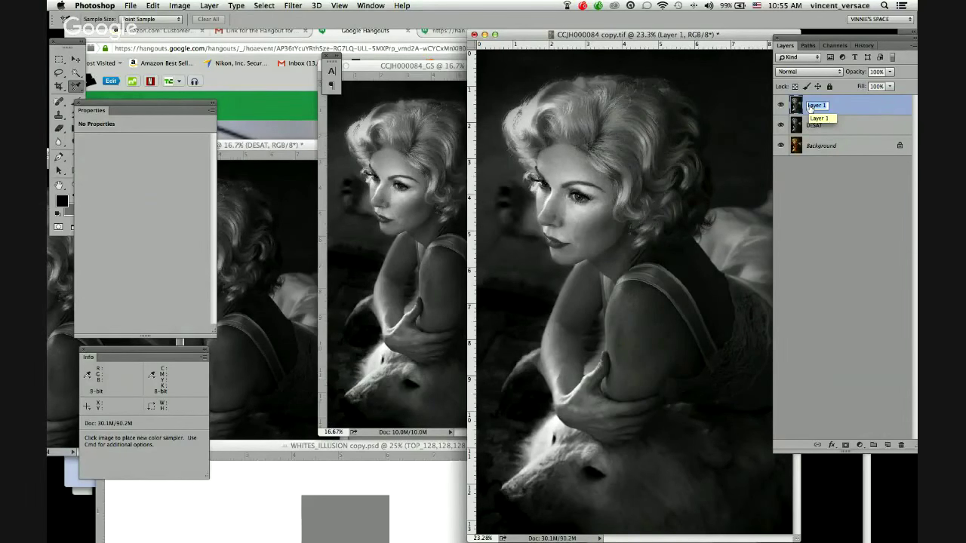
pyautogui.write('GS')
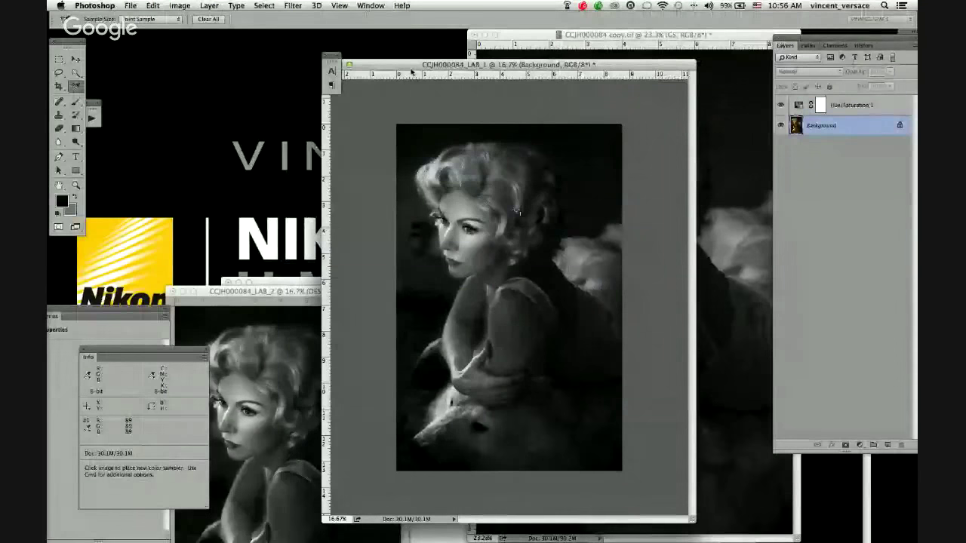
# Step: Reposition the CCJH000084_LAB_1 window and delete its Hue/Saturation 1 adjustment layer
pyautogui.moveTo(415, 70); pyautogui.dragTo(239, 43)
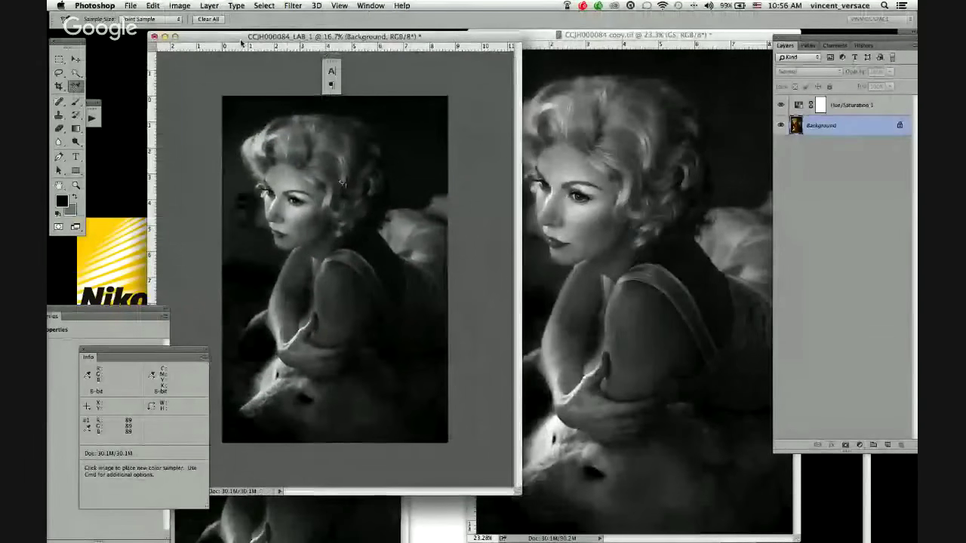
pyautogui.moveTo(891, 108); pyautogui.dragTo(901, 446)
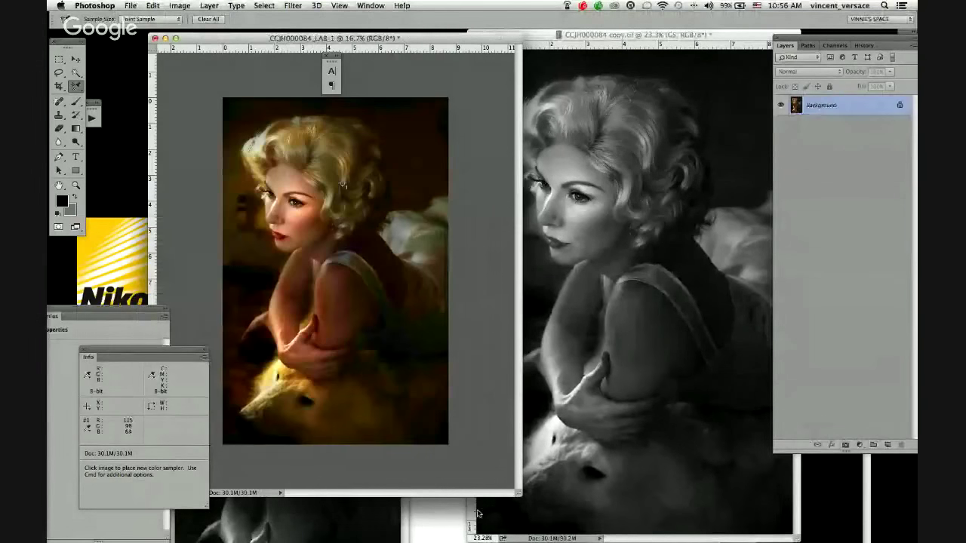
pyautogui.moveTo(217, 40); pyautogui.dragTo(292, 37)
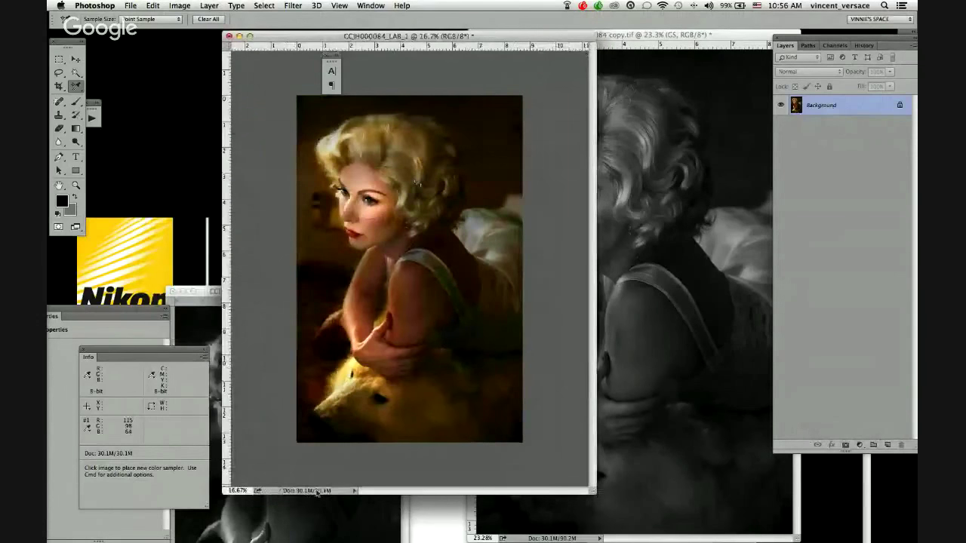
# Step: Convert CCJH000084_LAB_1 from RGB to Lab Color mode
pyautogui.click(180, 5)
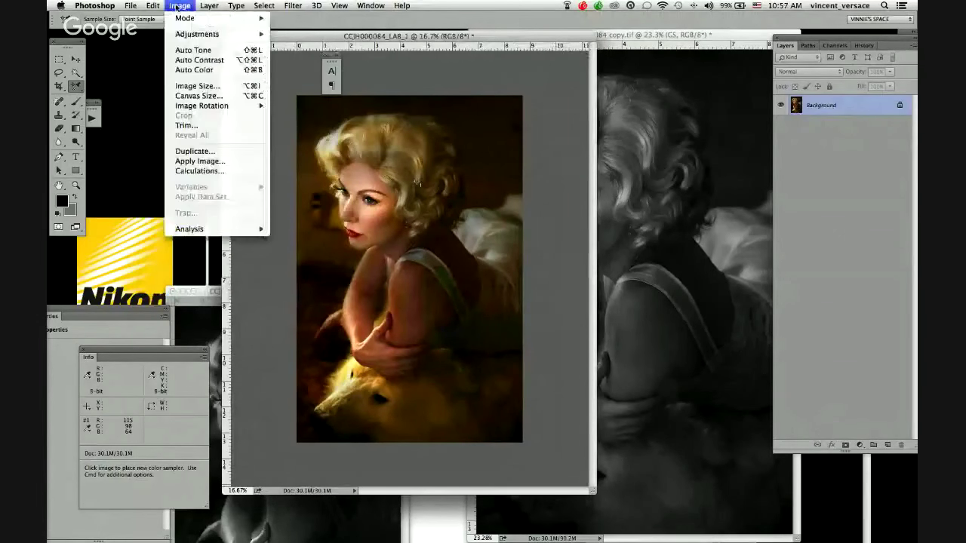
pyautogui.moveTo(182, 21)
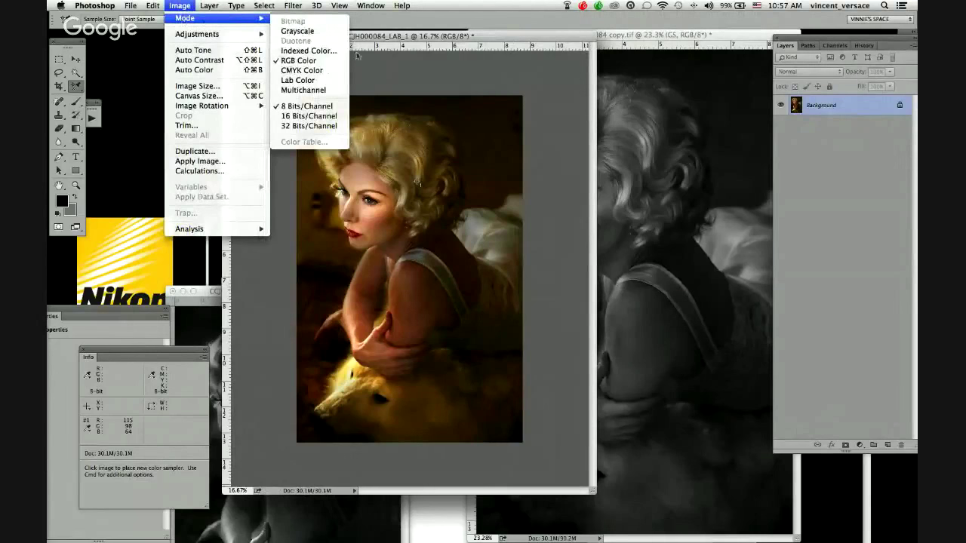
pyautogui.click(330, 81)
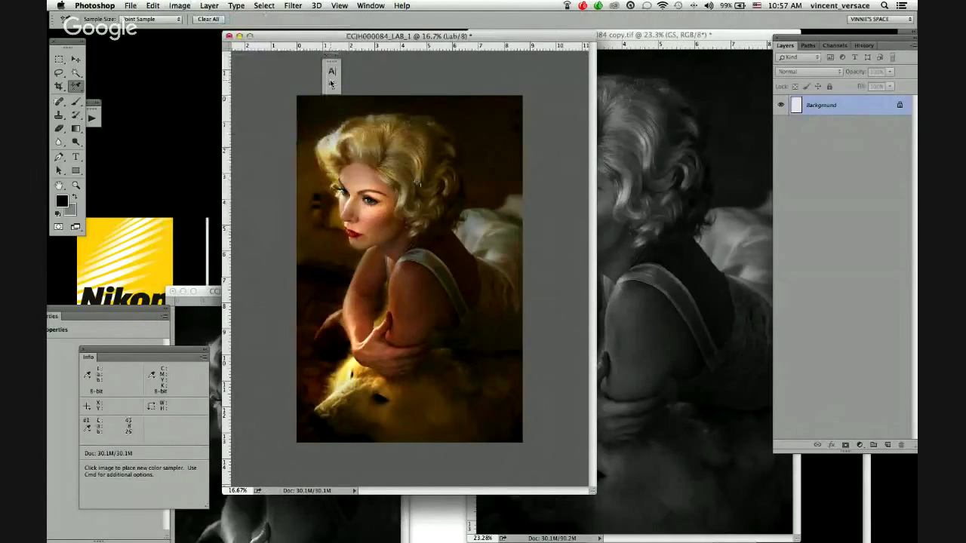
# Step: View the Lightness, a and b channels of CCJH000084_LAB_1 one at a time
pyautogui.click(834, 46)
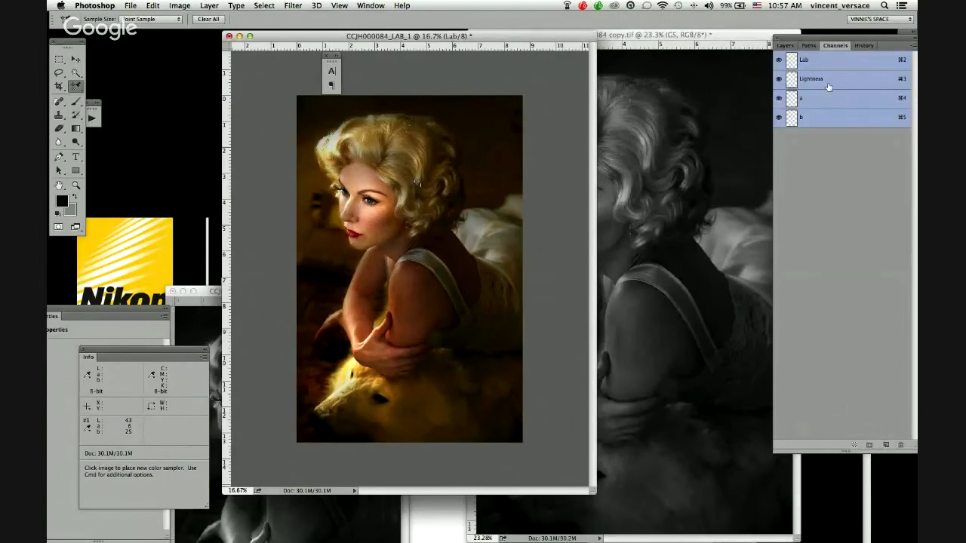
pyautogui.click(828, 85)
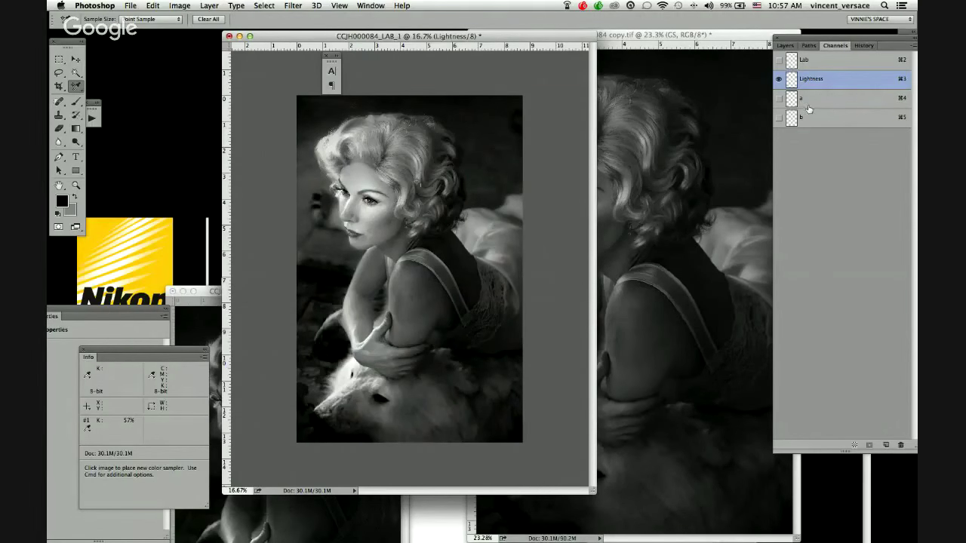
pyautogui.click(808, 103)
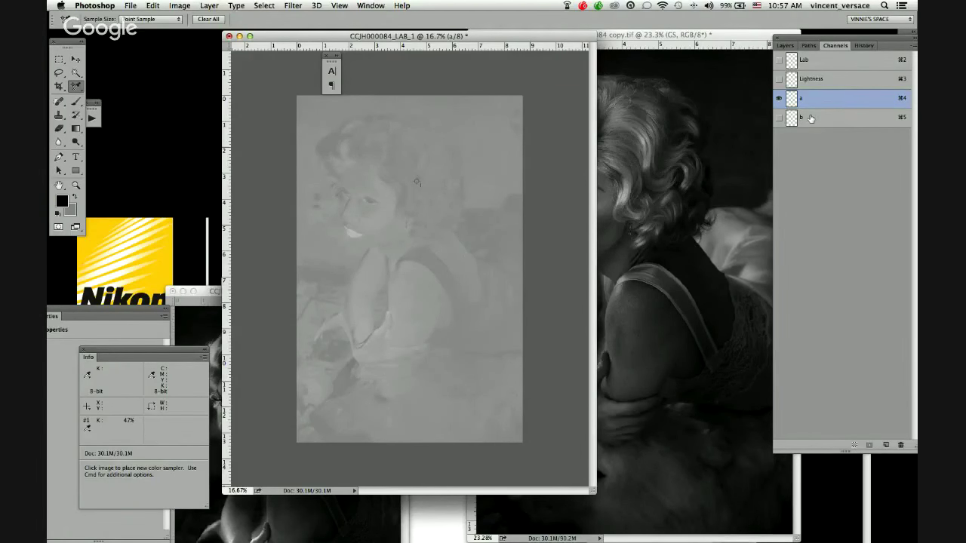
pyautogui.click(810, 118)
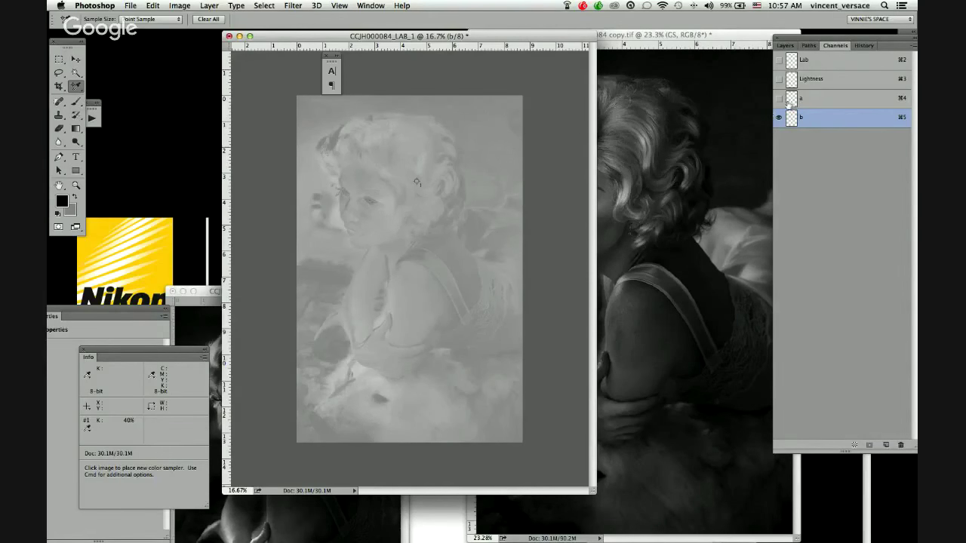
# Step: Compare the a and b channels together and separately, and turn all Lab channels visible again
pyautogui.click(788, 101)
pyautogui.click(780, 117)
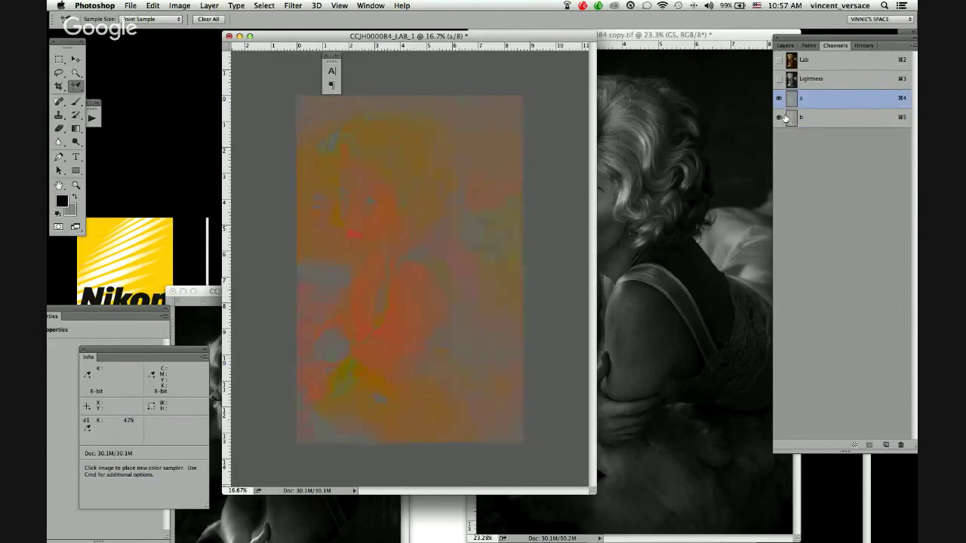
pyautogui.click(785, 118)
pyautogui.click(781, 119)
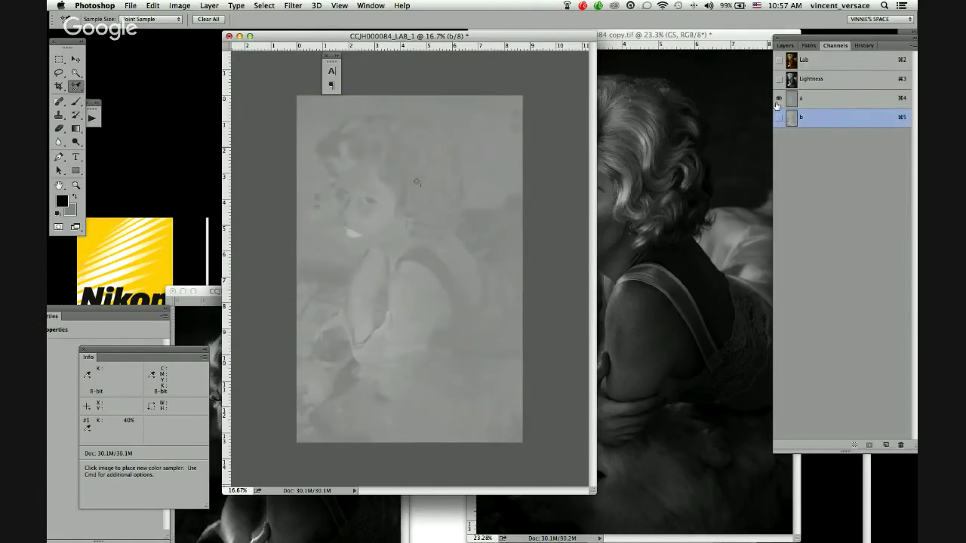
pyautogui.click(778, 78)
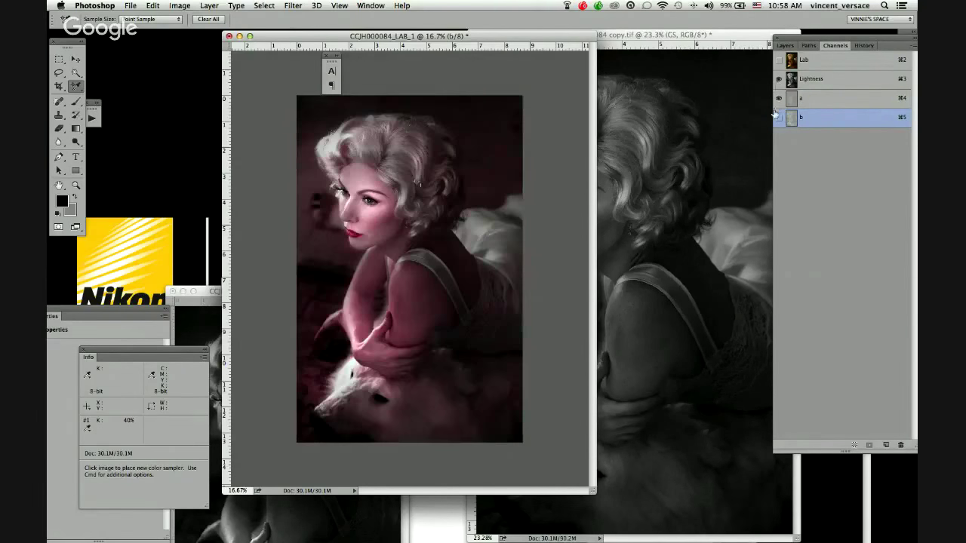
pyautogui.click(779, 117)
# Step: Bring CCJH000084 copy.tif to the front and show only its Background layer, hiding GS and DESAT
pyautogui.click(679, 38)
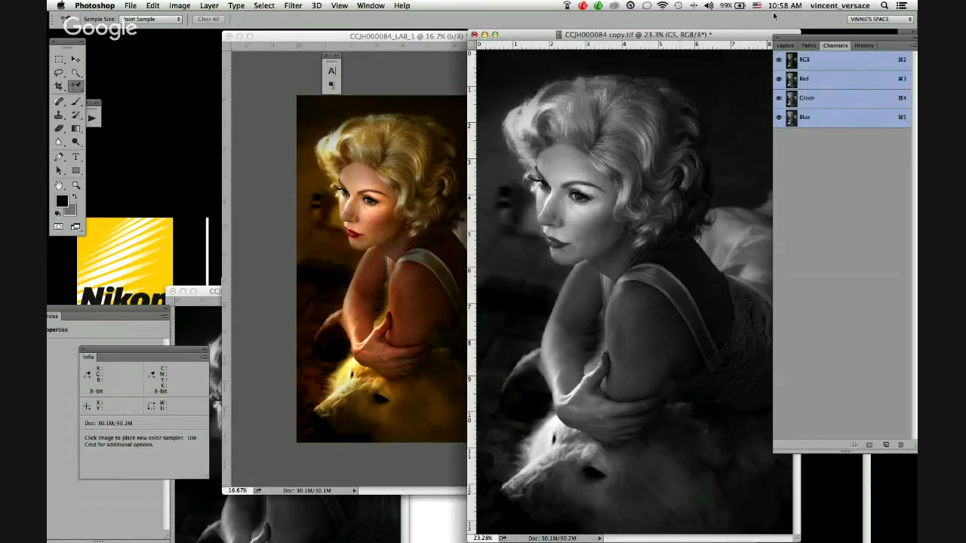
pyautogui.click(784, 46)
pyautogui.click(811, 147)
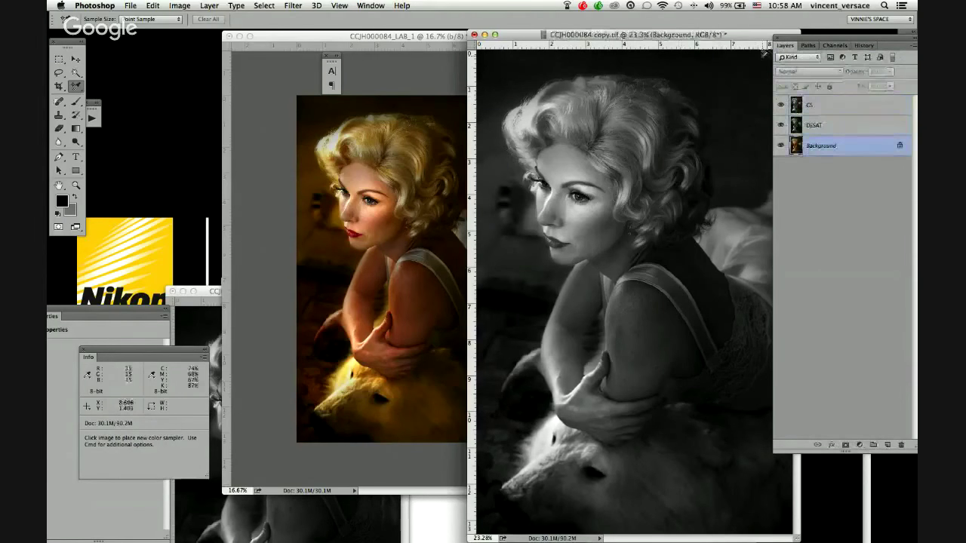
pyautogui.keyDown('alt'); pyautogui.click(780, 145); pyautogui.keyUp('alt')
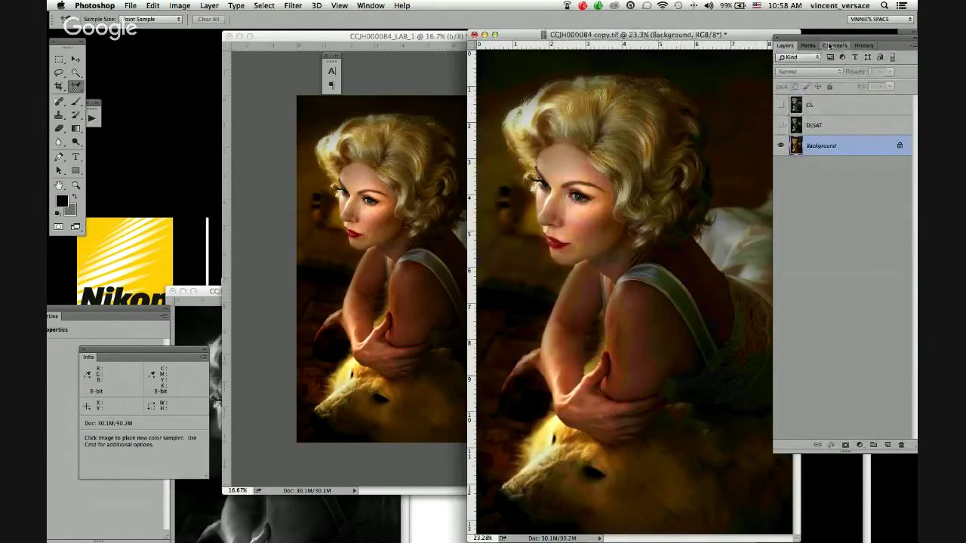
# Step: Examine the Red, Green and Blue channels of the Background layer individually, restore the RGB composite and return to the layer list
pyautogui.click(834, 46)
pyautogui.click(825, 79)
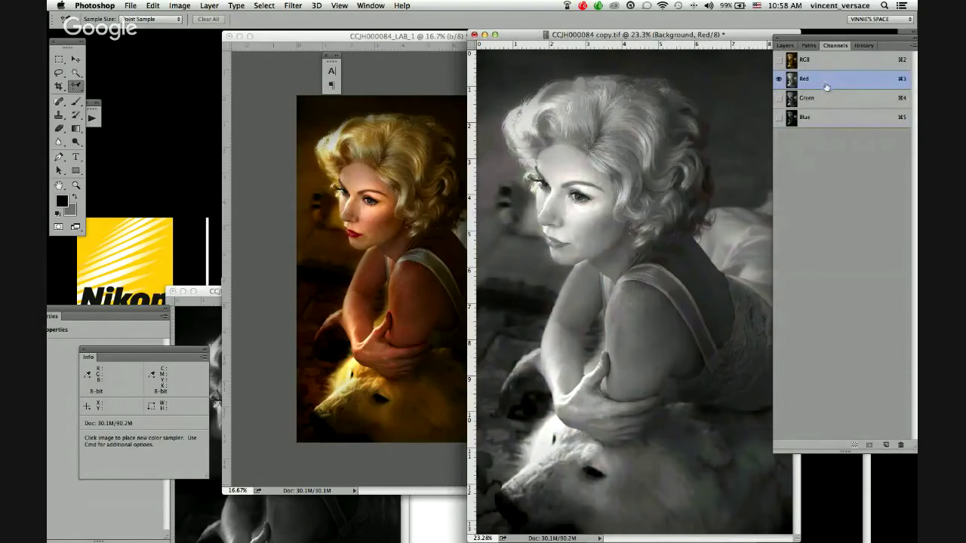
pyautogui.click(825, 98)
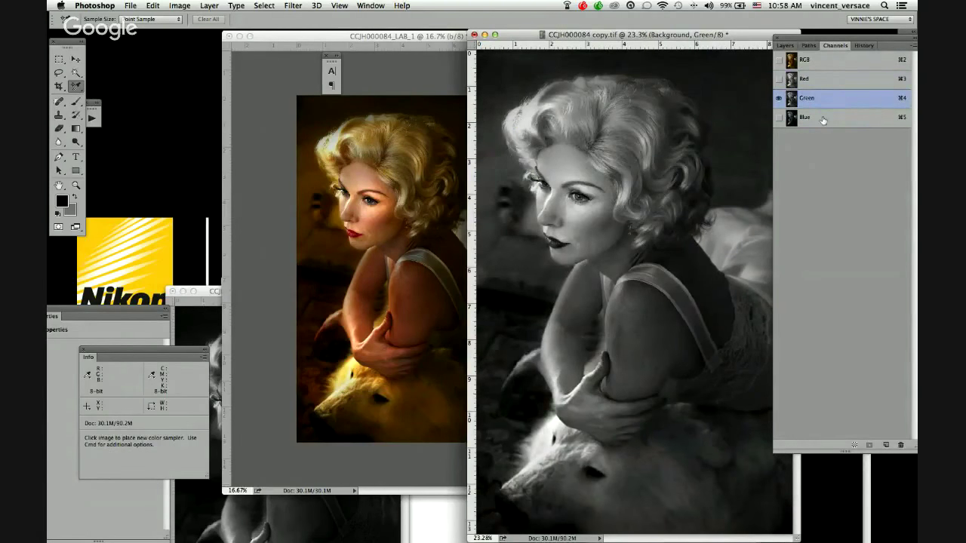
pyautogui.click(822, 118)
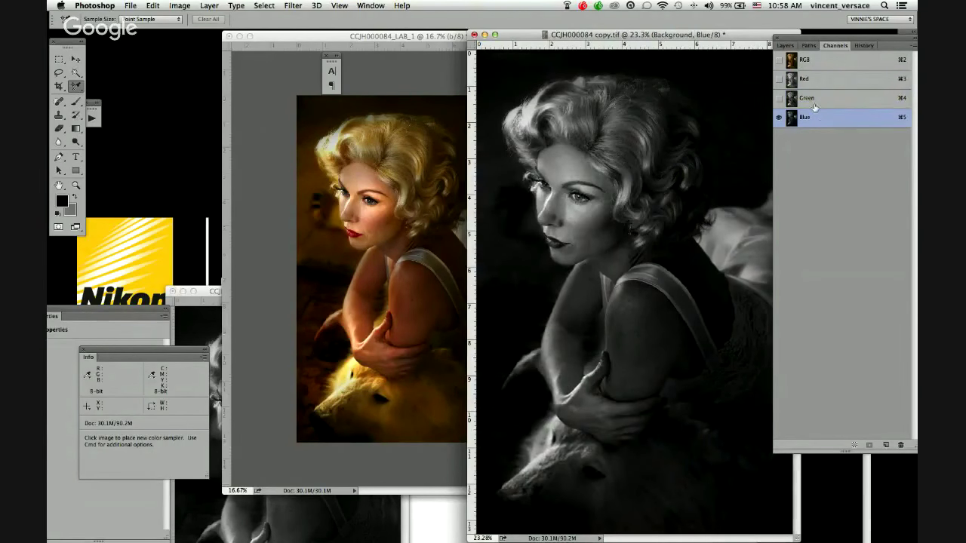
pyautogui.click(779, 60)
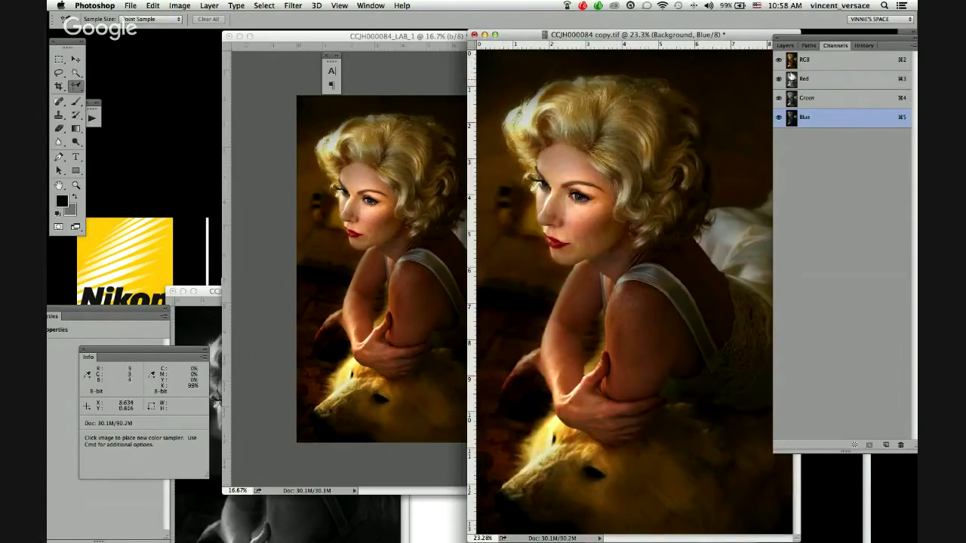
pyautogui.click(789, 46)
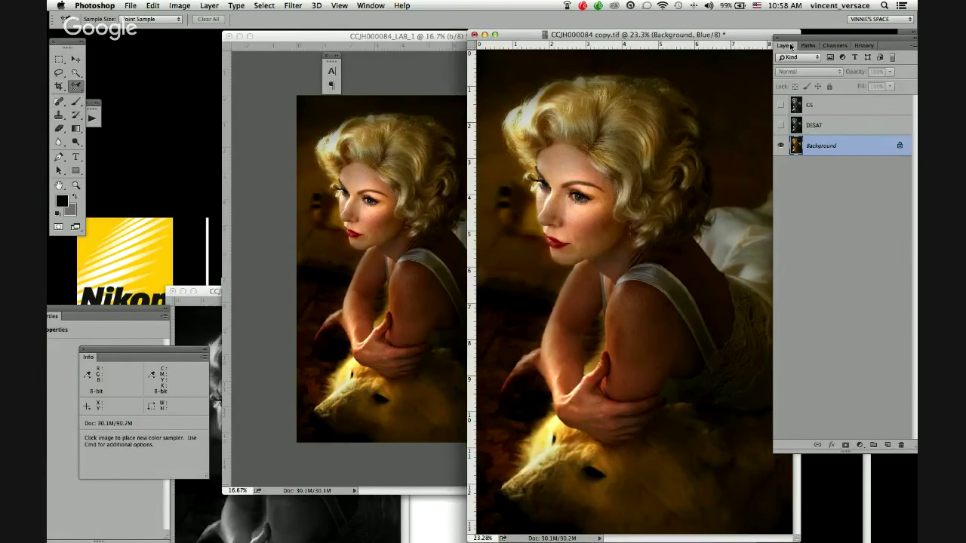
# Step: Examine the a and b channels of CCJH000084_LAB_1 together and separately, restore the Lab composite and return to the layer list
pyautogui.click(417, 39)
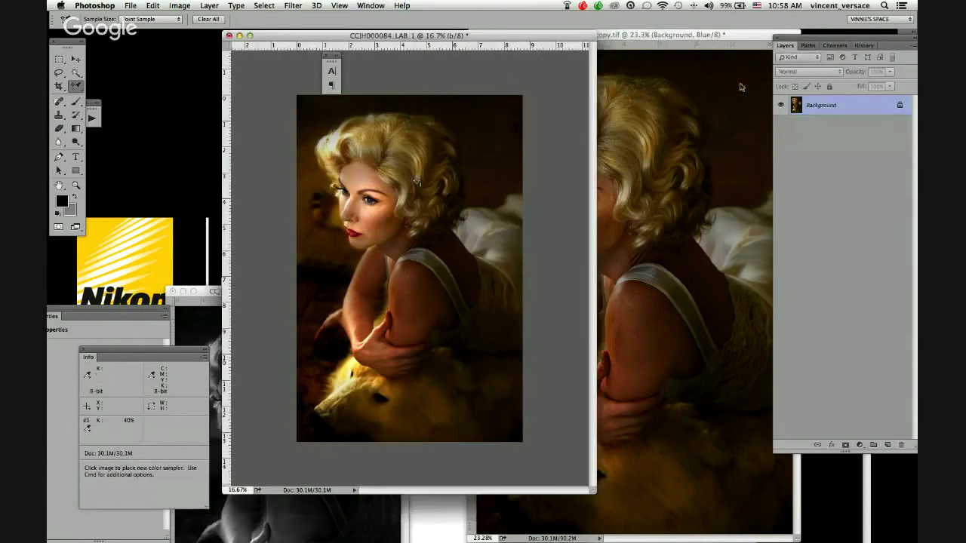
pyautogui.click(834, 45)
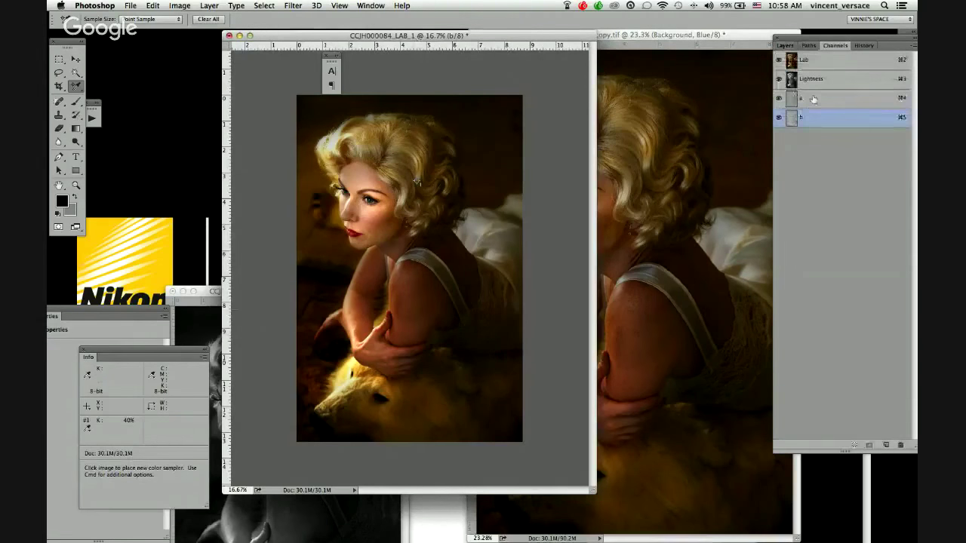
pyautogui.click(779, 79)
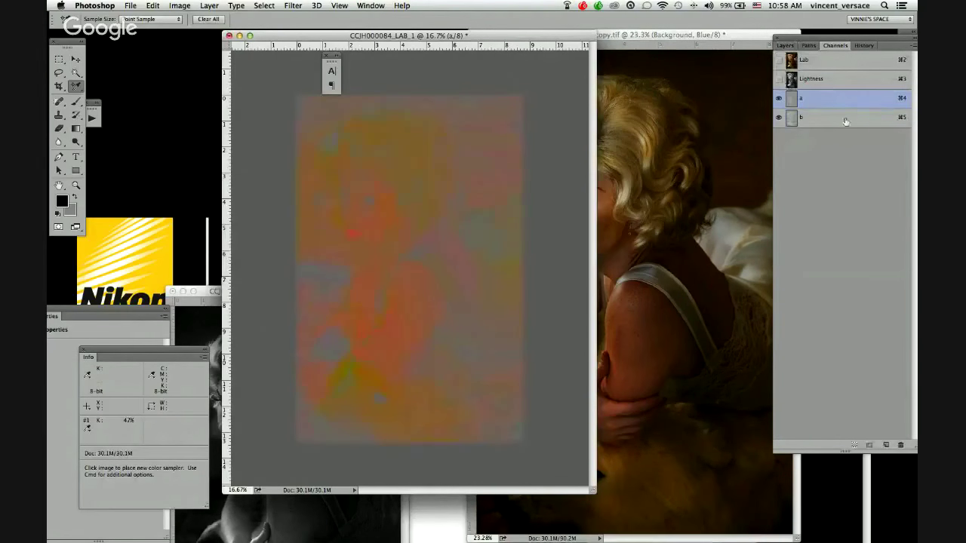
pyautogui.click(780, 118)
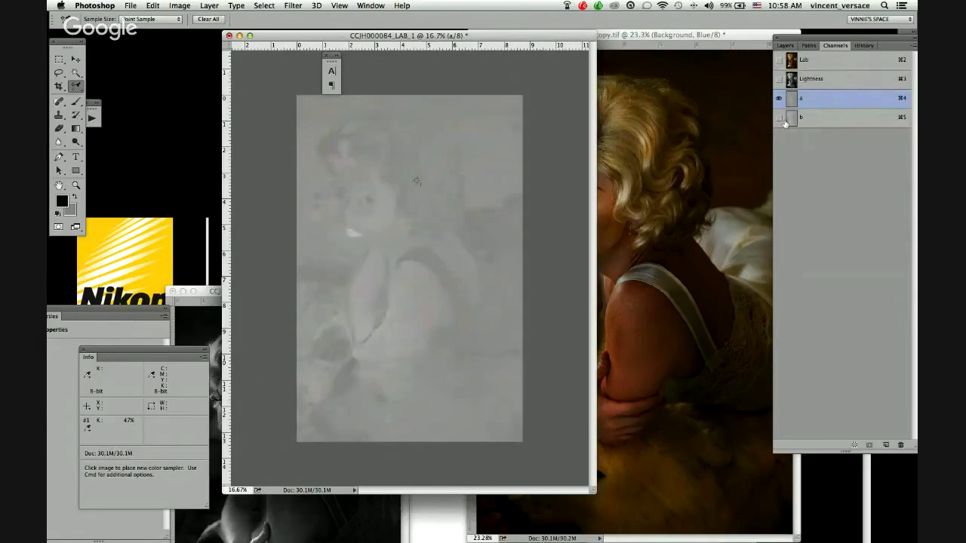
pyautogui.click(842, 122)
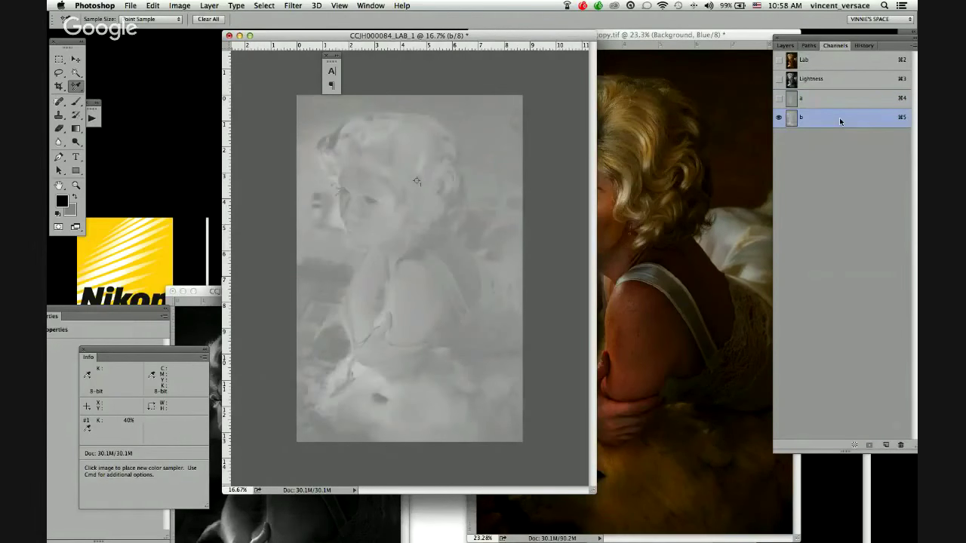
pyautogui.click(834, 103)
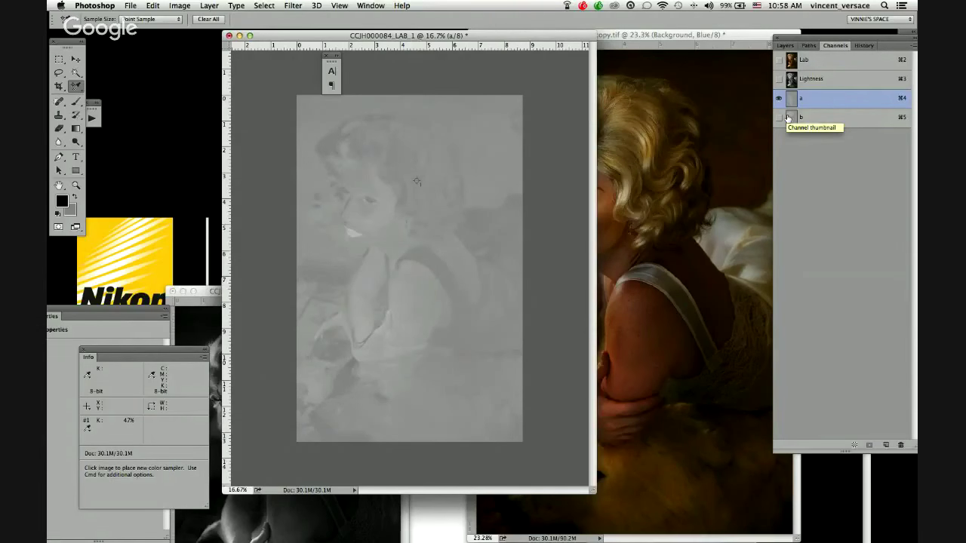
pyautogui.click(778, 63)
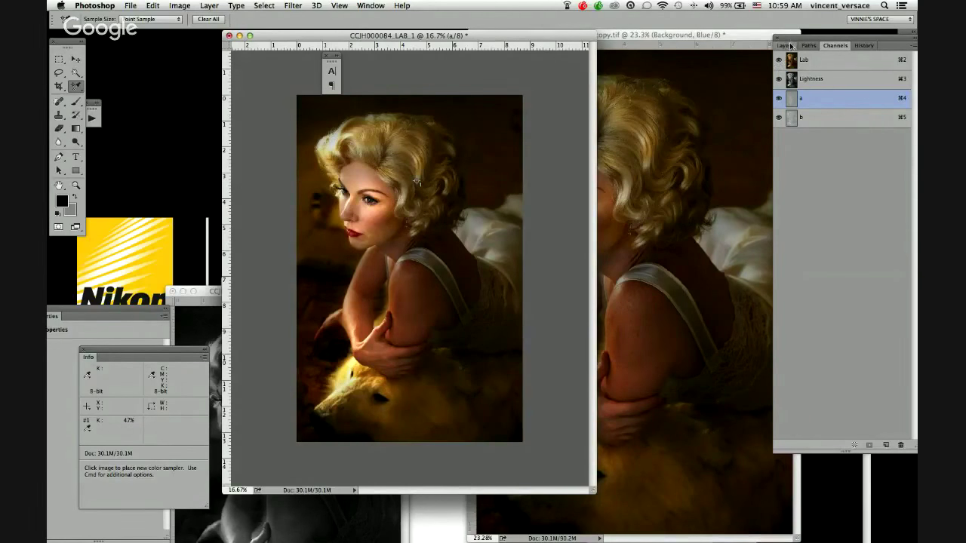
pyautogui.click(789, 46)
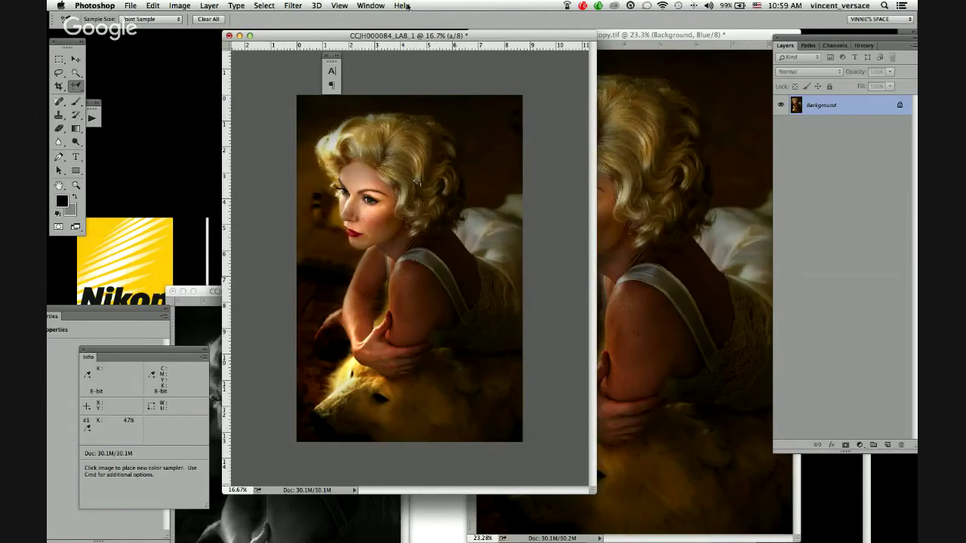
pyautogui.click(187, 6)
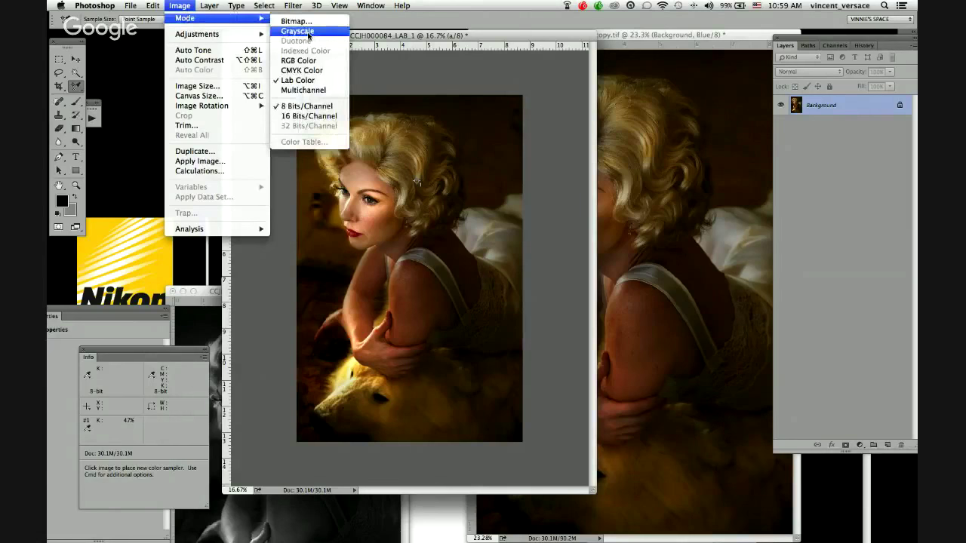
pyautogui.click(308, 33)
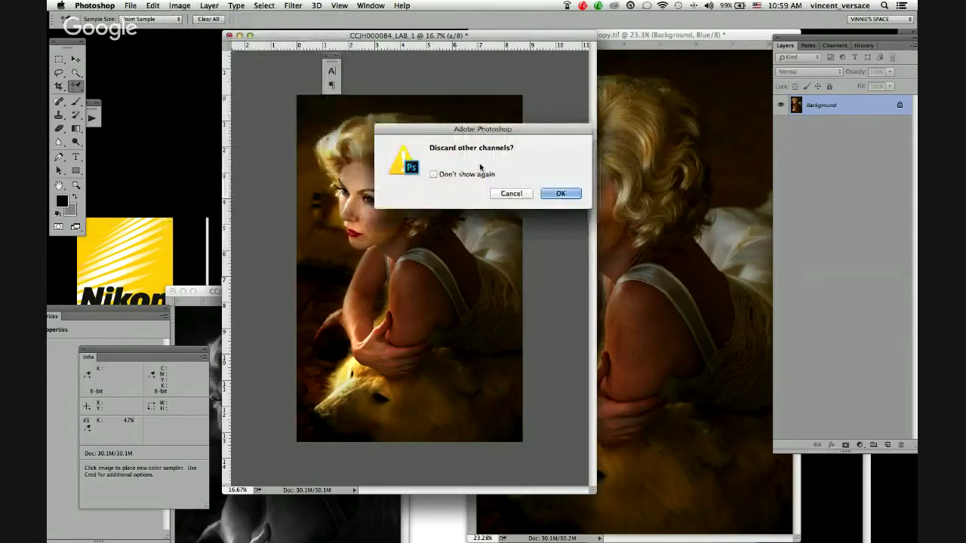
pyautogui.click(512, 193)
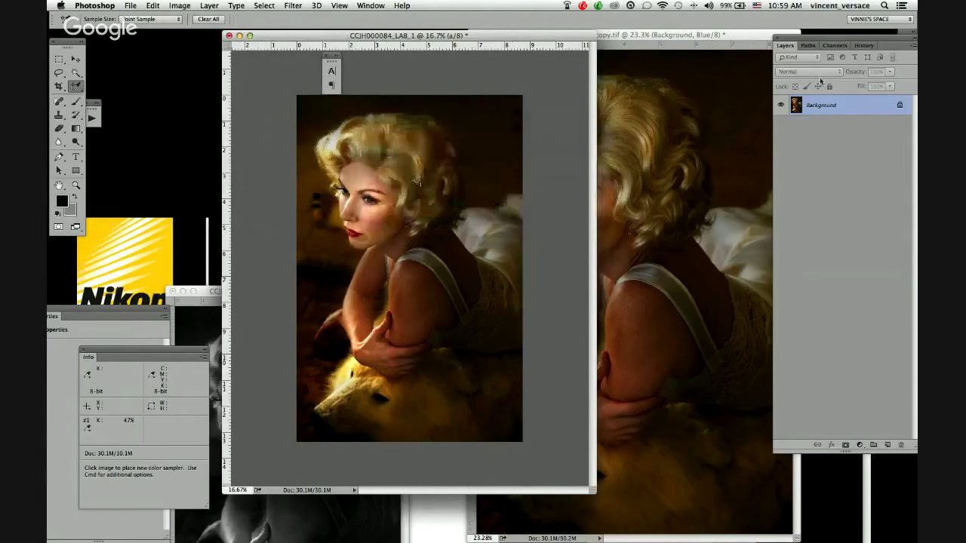
# Step: Delete the a channel of CCJH000084_LAB_1 and the leftover Alpha 2 channel, keeping only the lightness image as Alpha 1
pyautogui.click(834, 45)
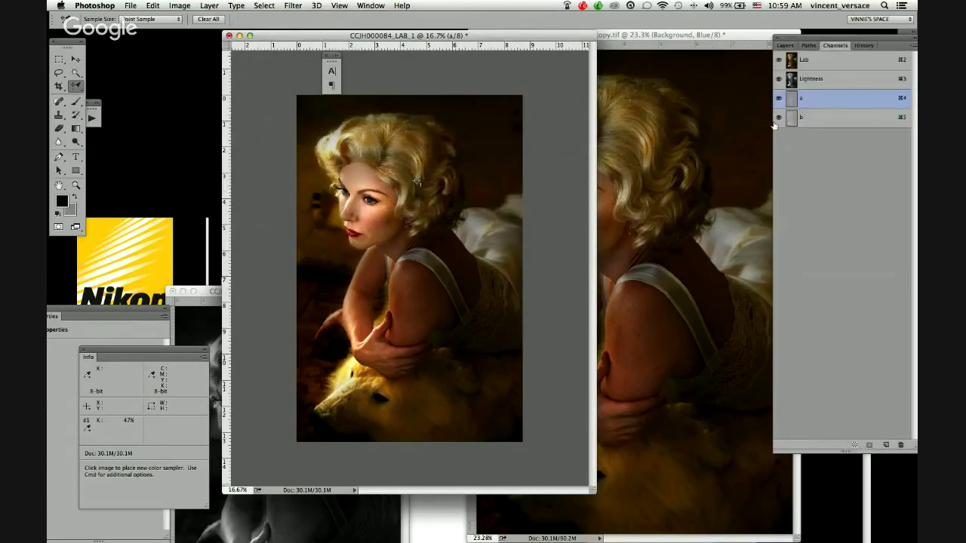
pyautogui.moveTo(815, 106); pyautogui.dragTo(901, 445)
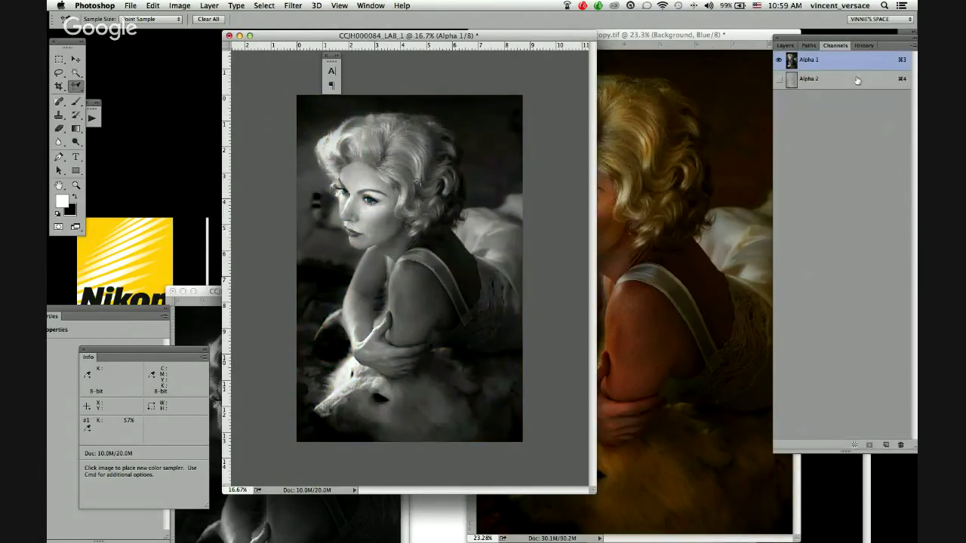
pyautogui.moveTo(857, 80); pyautogui.dragTo(903, 447)
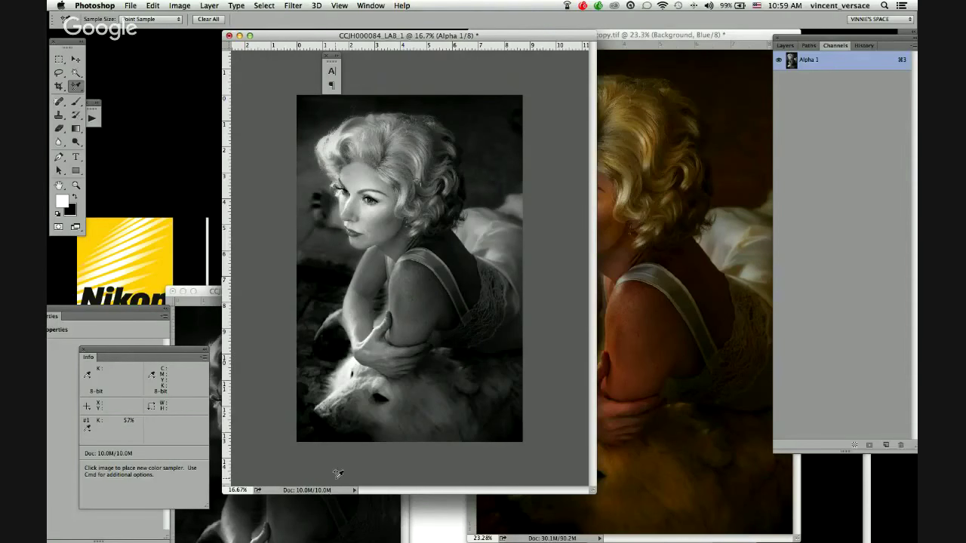
# Step: Convert CCJH000084_LAB_1 from Multichannel to Grayscale mode and from there to RGB Color
pyautogui.click(179, 6)
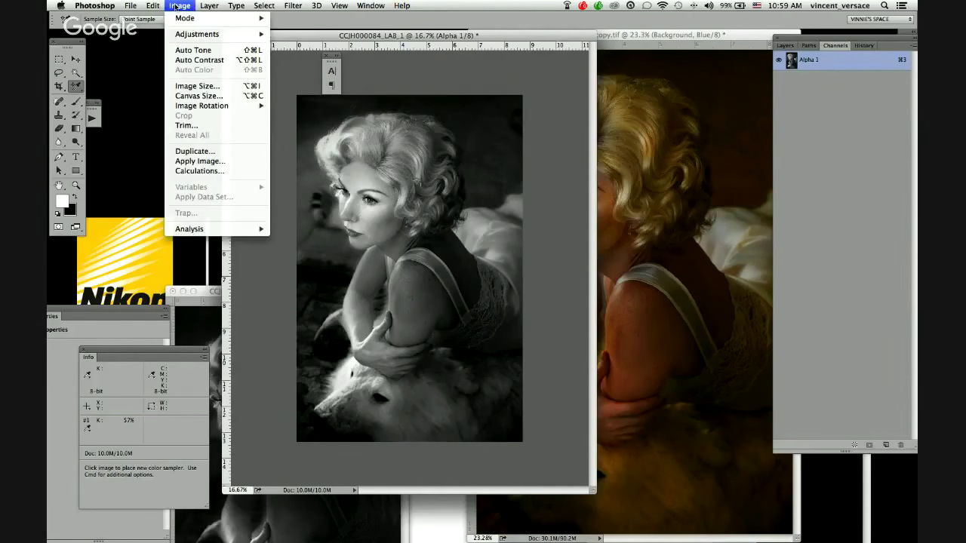
pyautogui.moveTo(180, 19)
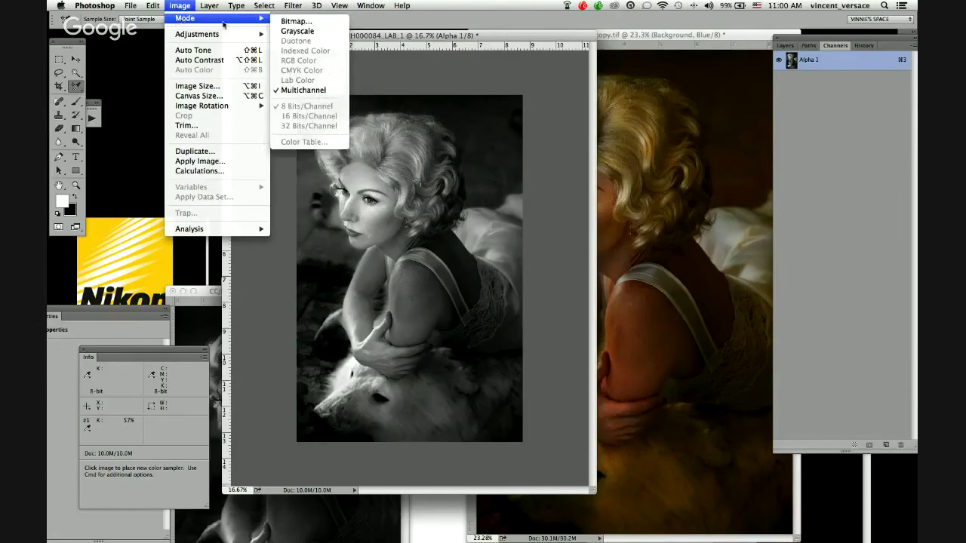
pyautogui.click(303, 32)
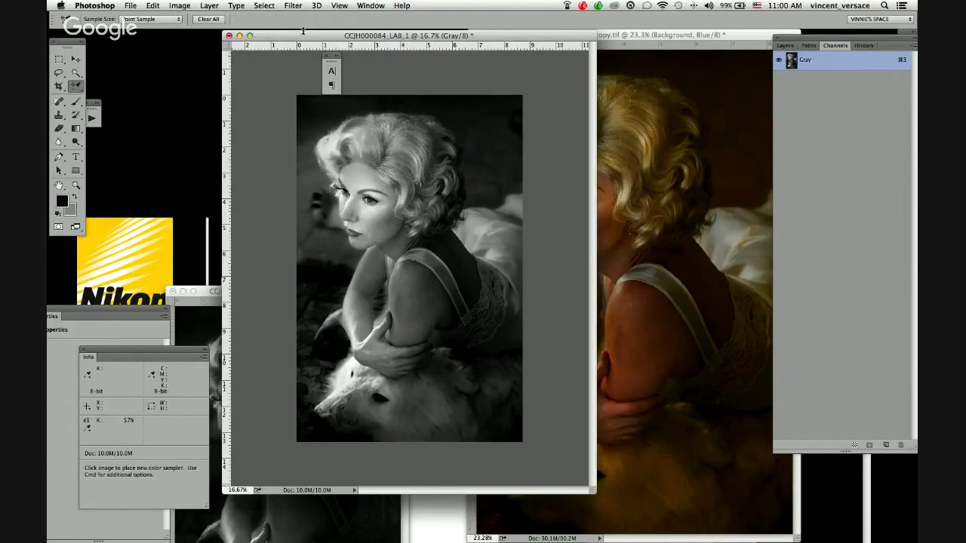
pyautogui.click(175, 7)
pyautogui.moveTo(181, 19)
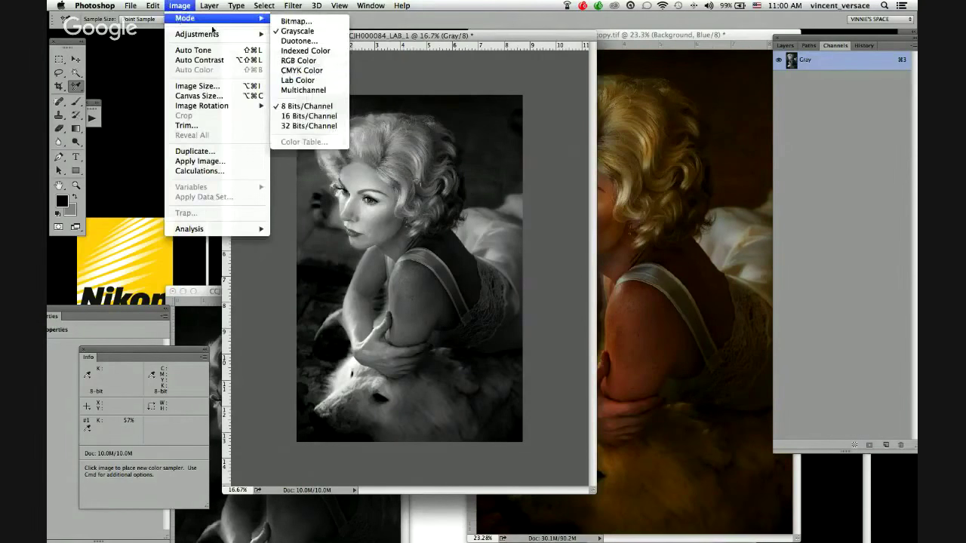
pyautogui.click(309, 61)
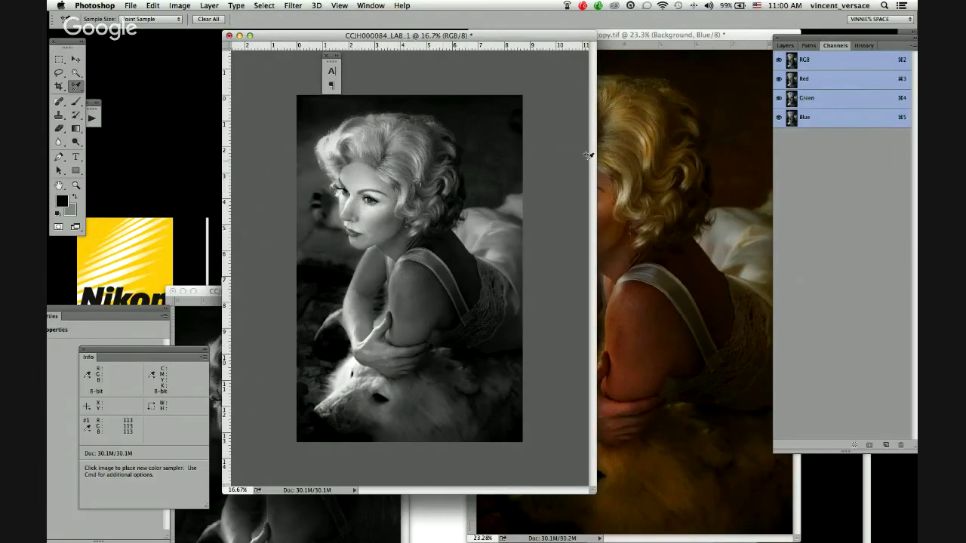
# Step: Convert the Background of CCJH000084_LAB_1 into a regular layer named LAB_1
pyautogui.click(785, 45)
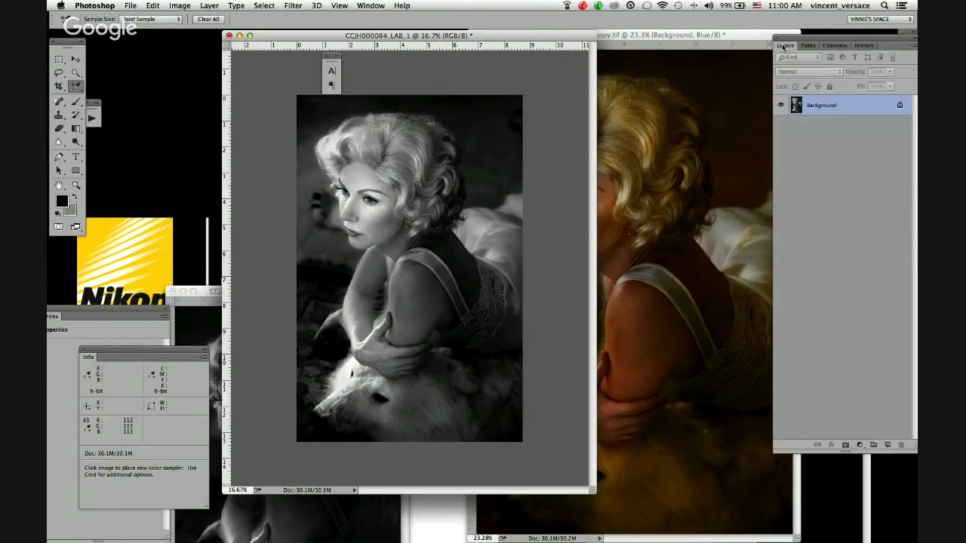
pyautogui.doubleClick(824, 109)
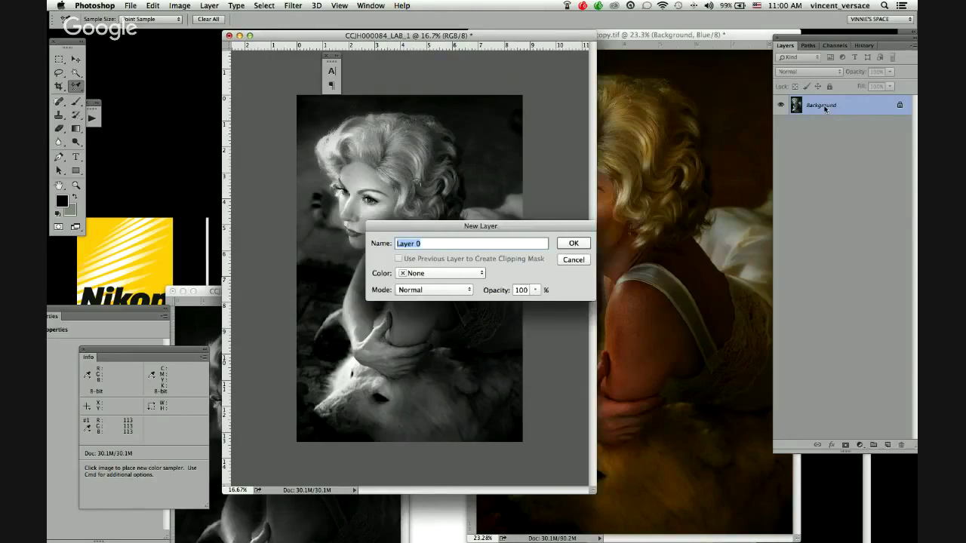
pyautogui.write('LAB_1')
pyautogui.click(585, 242)
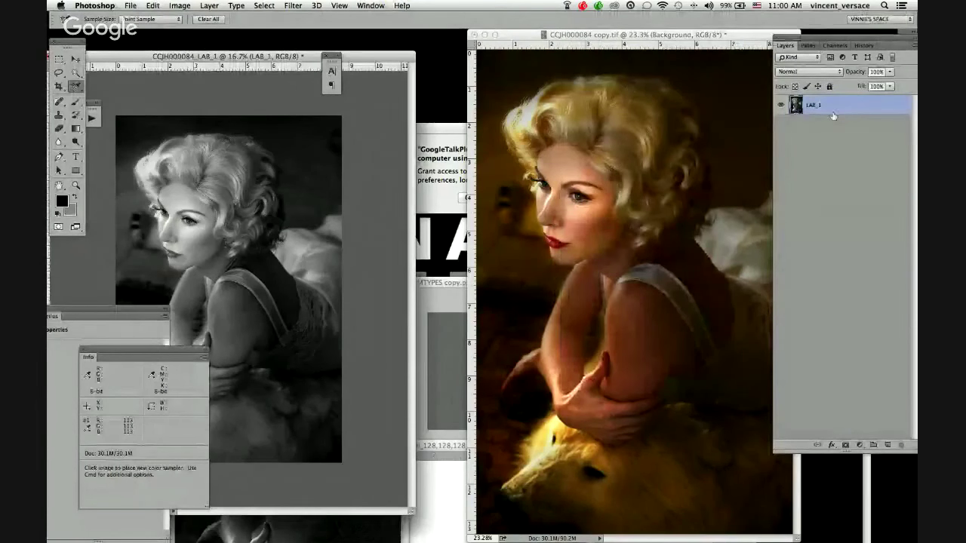
# Step: Copy the LAB_1 layer into CCJH000084 copy.tif at the top of the layer stack, and show the GS and DESAT layers
pyautogui.moveTo(822, 107); pyautogui.dragTo(657, 134)
pyautogui.click(597, 317)
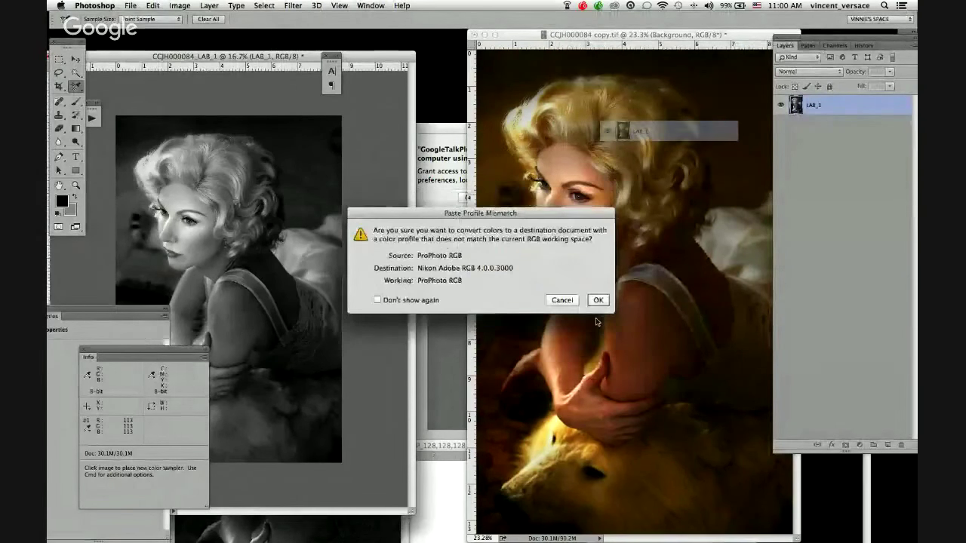
pyautogui.click(597, 299)
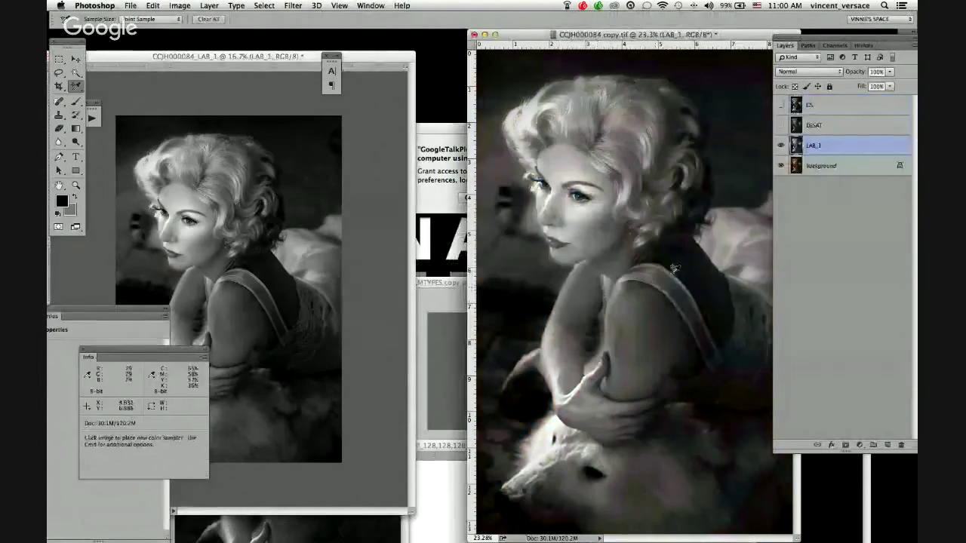
pyautogui.moveTo(867, 146); pyautogui.dragTo(830, 98)
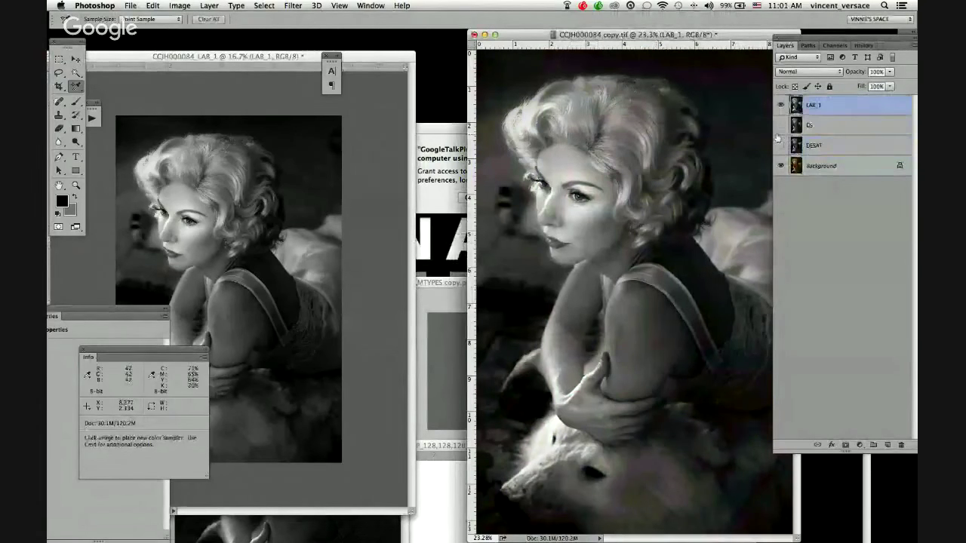
pyautogui.click(780, 145)
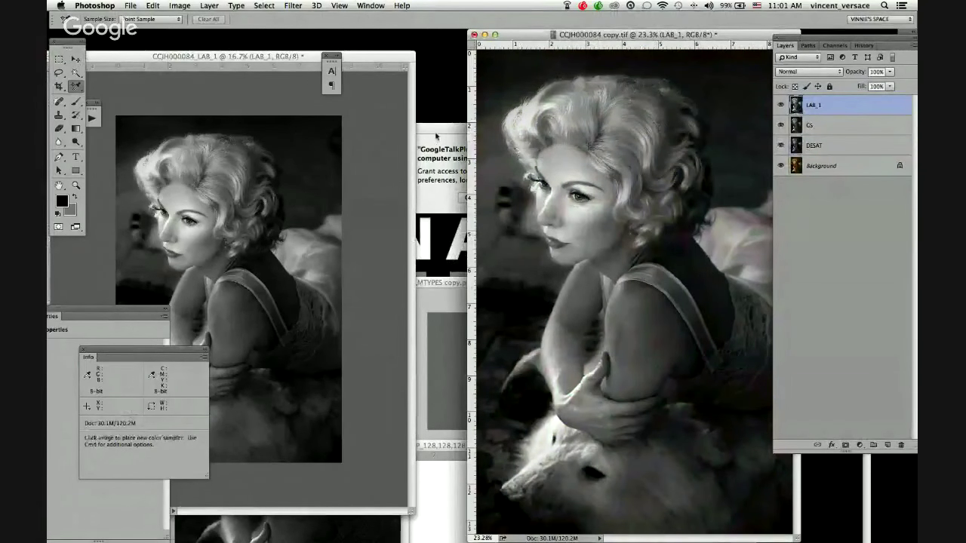
# Step: Close the CCJH000084_LAB_1 document without saving its changes
pyautogui.click(268, 116)
pyautogui.press('super+w')
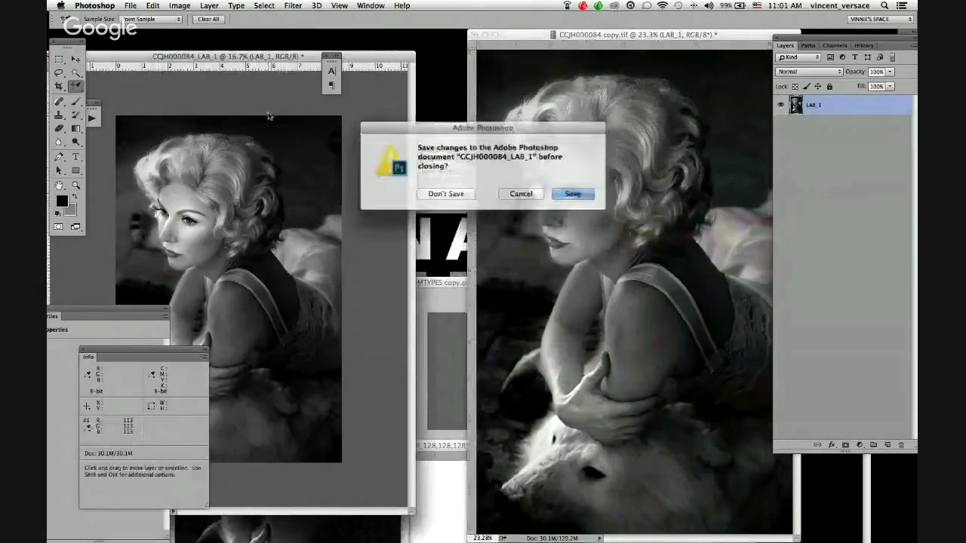
pyautogui.click(449, 193)
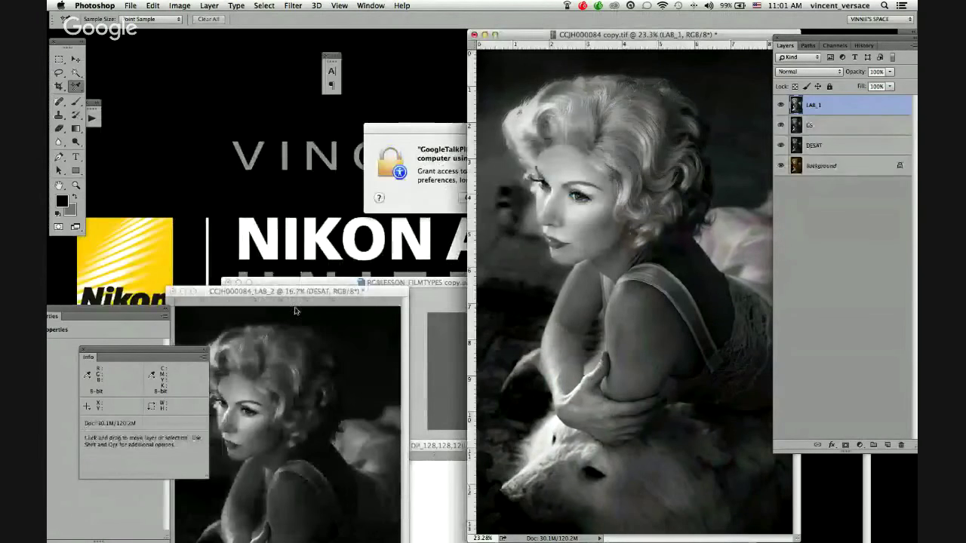
# Step: Reduce CCJH000084_LAB_2 to its color Background by removing the DESAT layer, and convert the document to Lab Color mode
pyautogui.moveTo(293, 300); pyautogui.dragTo(327, 44)
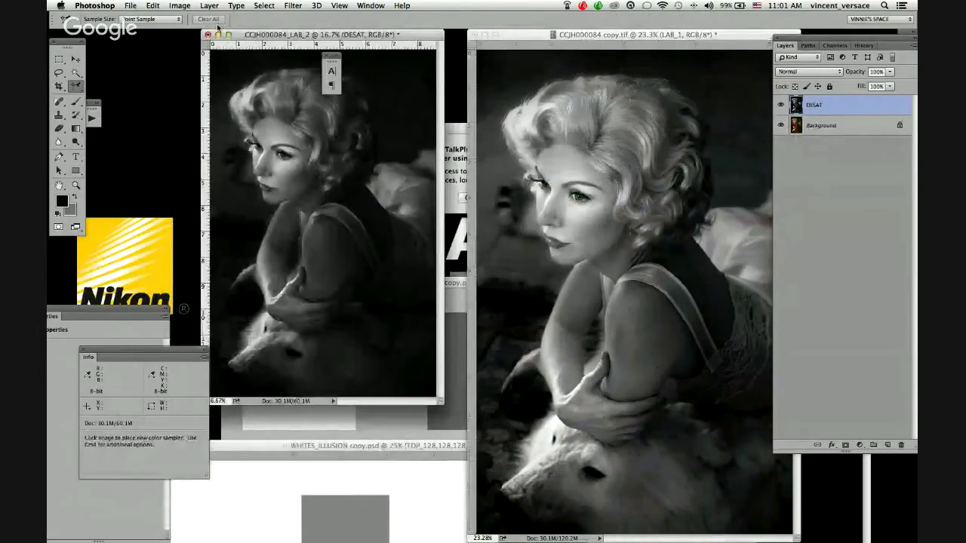
pyautogui.click(180, 5)
pyautogui.moveTo(186, 19)
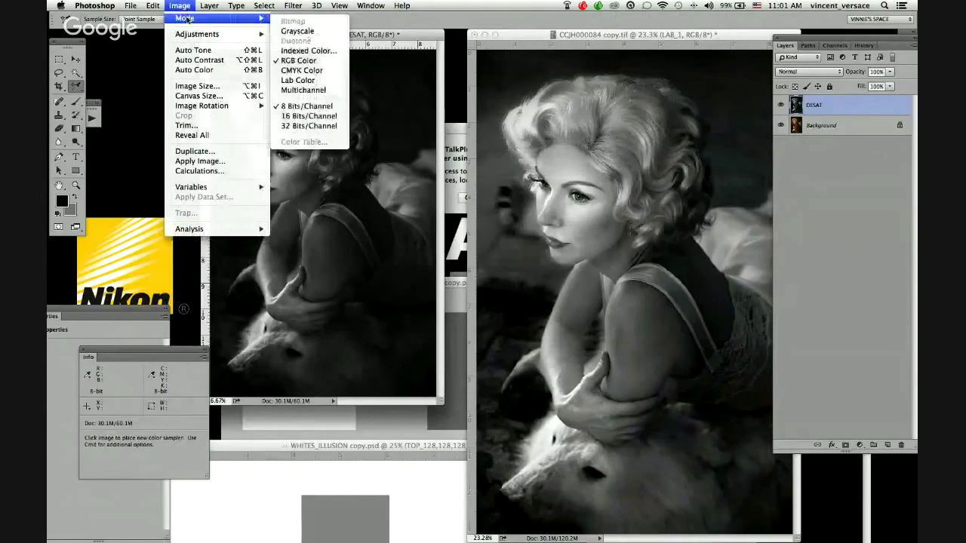
pyautogui.click(321, 33)
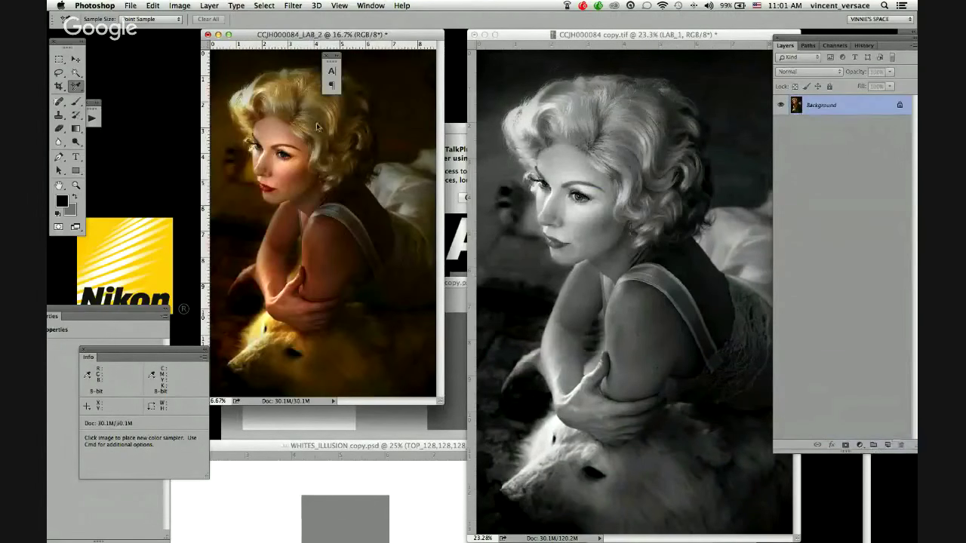
pyautogui.click(179, 5)
pyautogui.moveTo(189, 18)
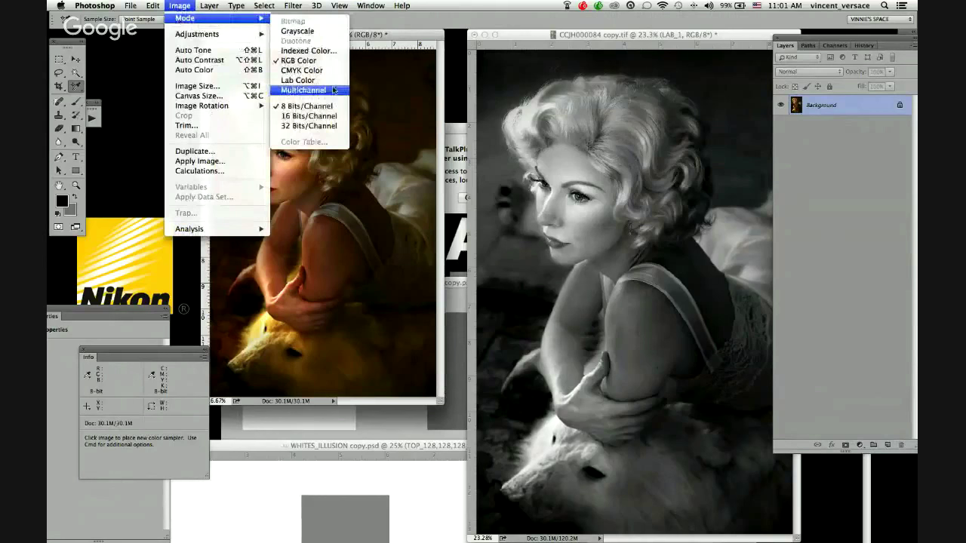
pyautogui.click(330, 80)
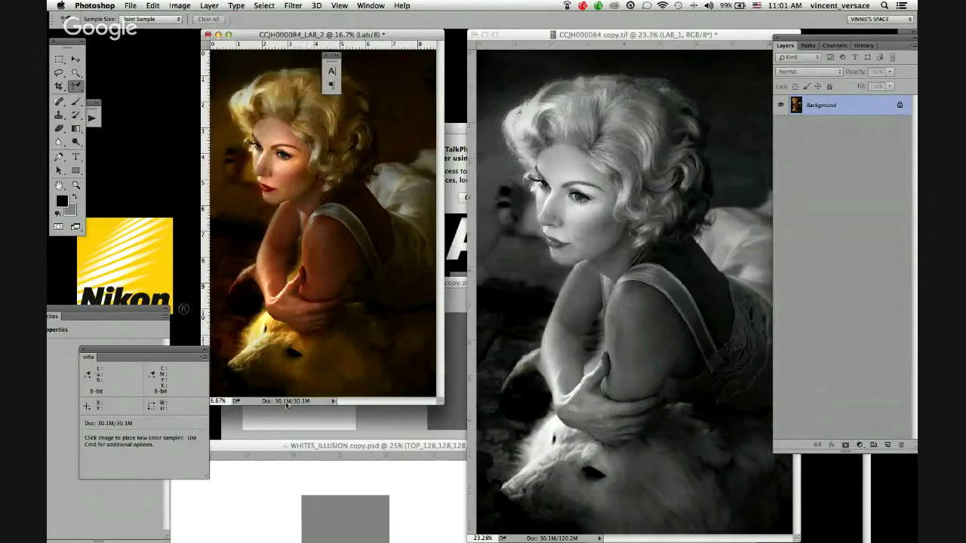
# Step: Convert the CCJH000084_LAB_2 document to Grayscale mode, discarding its color information, and back to RGB Color mode
pyautogui.click(181, 6)
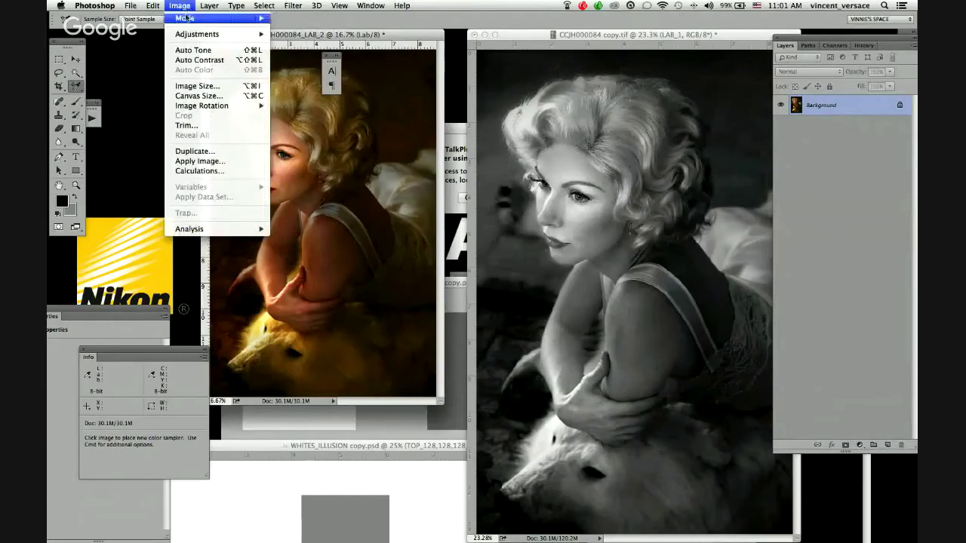
pyautogui.moveTo(218, 17)
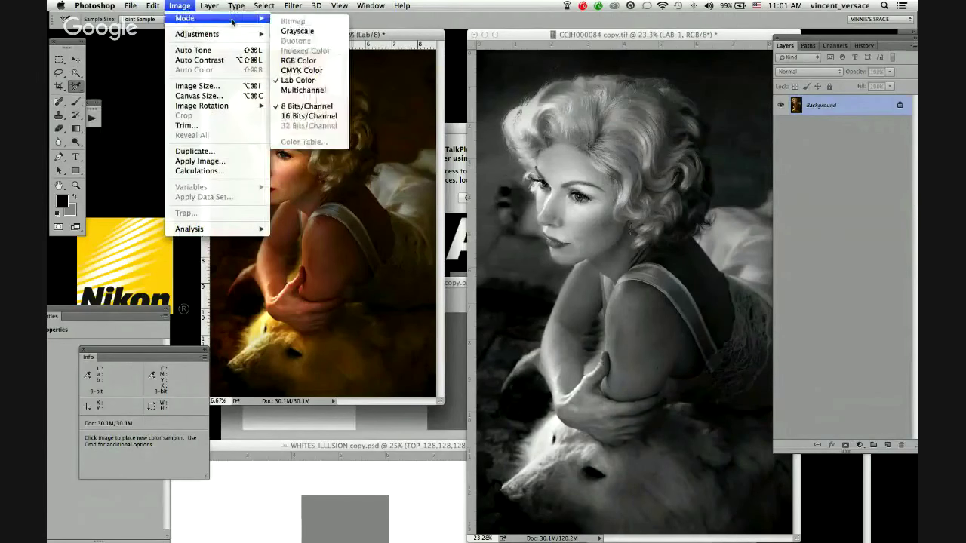
pyautogui.click(340, 31)
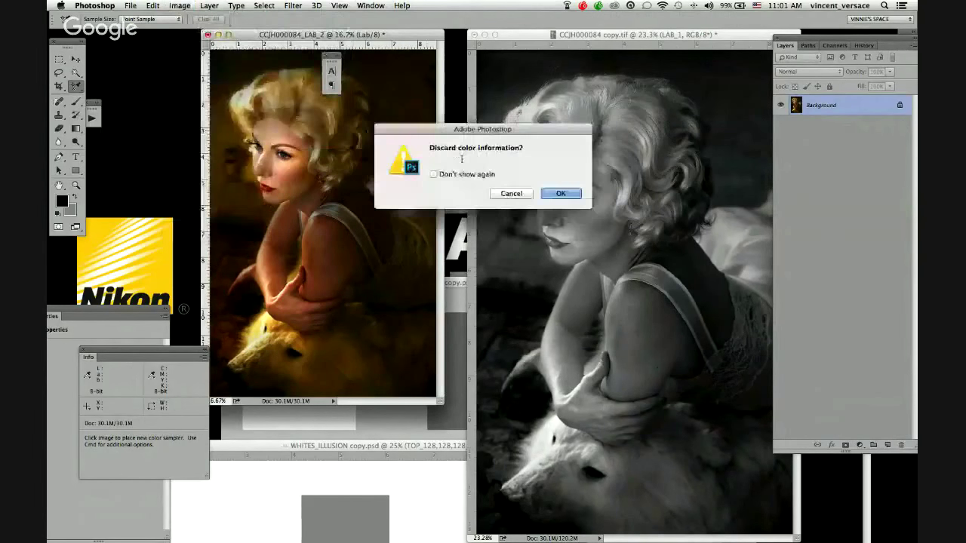
pyautogui.click(560, 194)
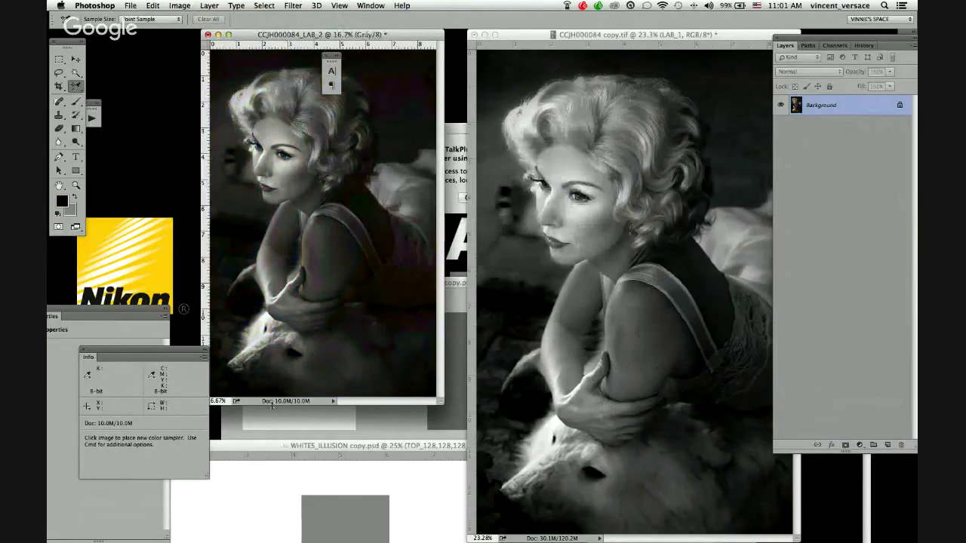
pyautogui.click(179, 5)
pyautogui.moveTo(224, 19)
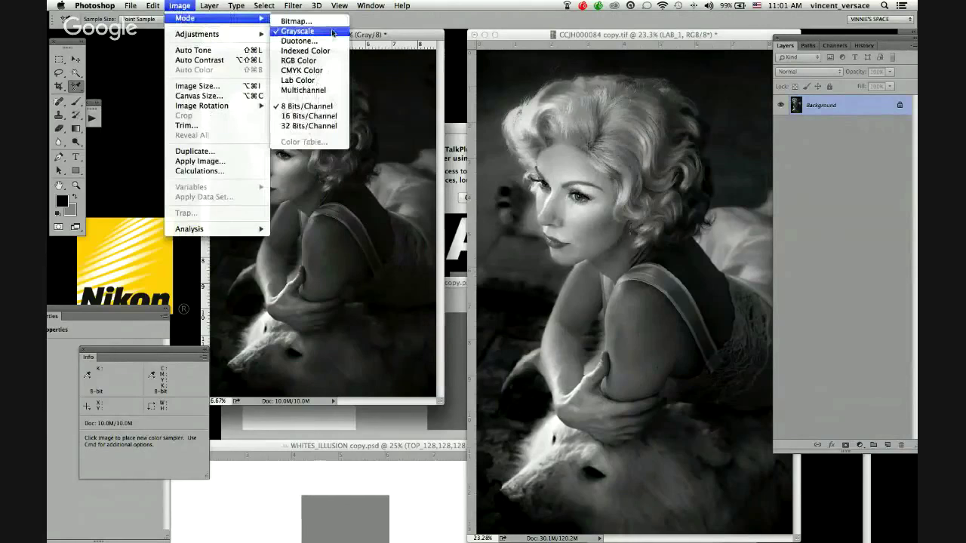
pyautogui.click(325, 61)
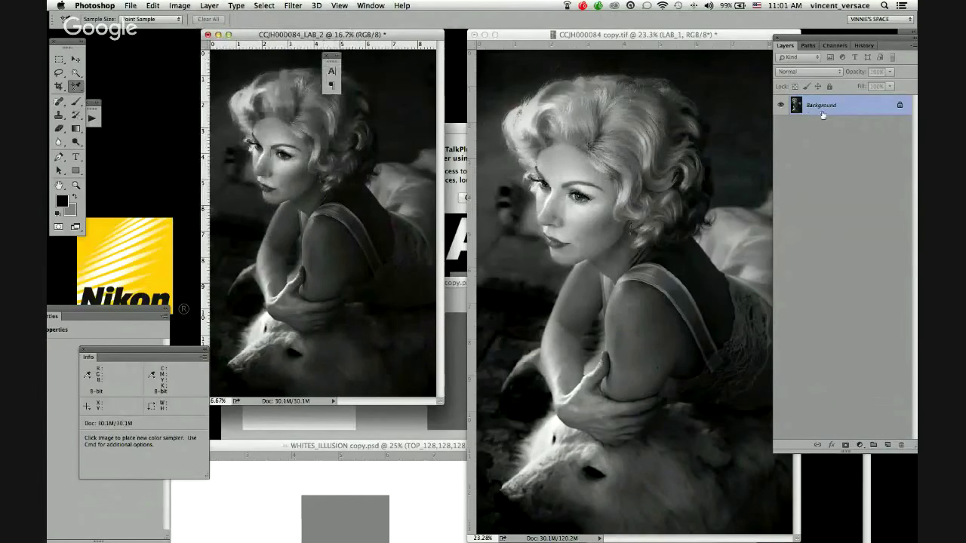
# Step: Convert the Background of CCJH000084_LAB_2 into a regular layer named LAB_2
pyautogui.doubleClick(821, 107)
pyautogui.write('LAB_2')
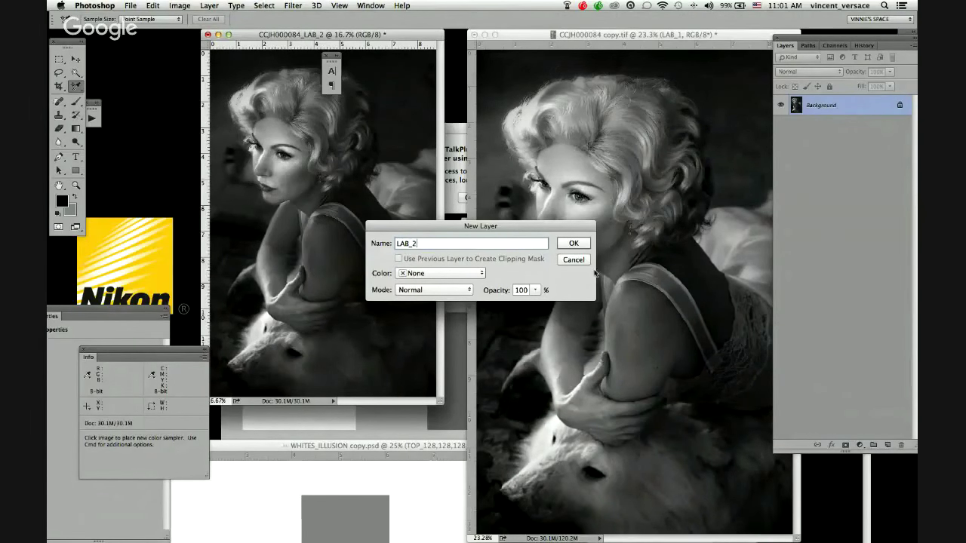
pyautogui.click(575, 243)
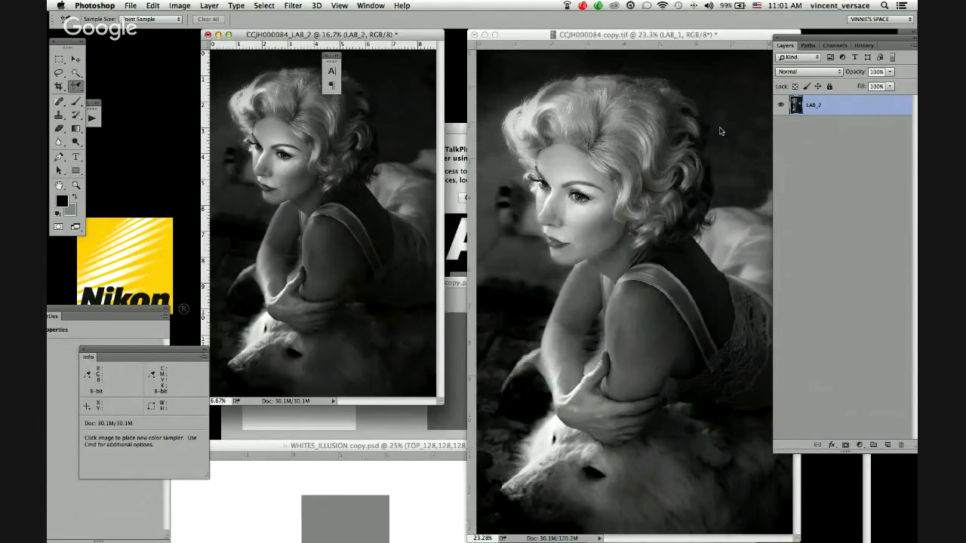
# Step: Copy the LAB_2 layer into CCJH000084 copy.tif above LAB_1, converting the colors to preserve their appearance
pyautogui.moveTo(846, 112); pyautogui.dragTo(646, 106)
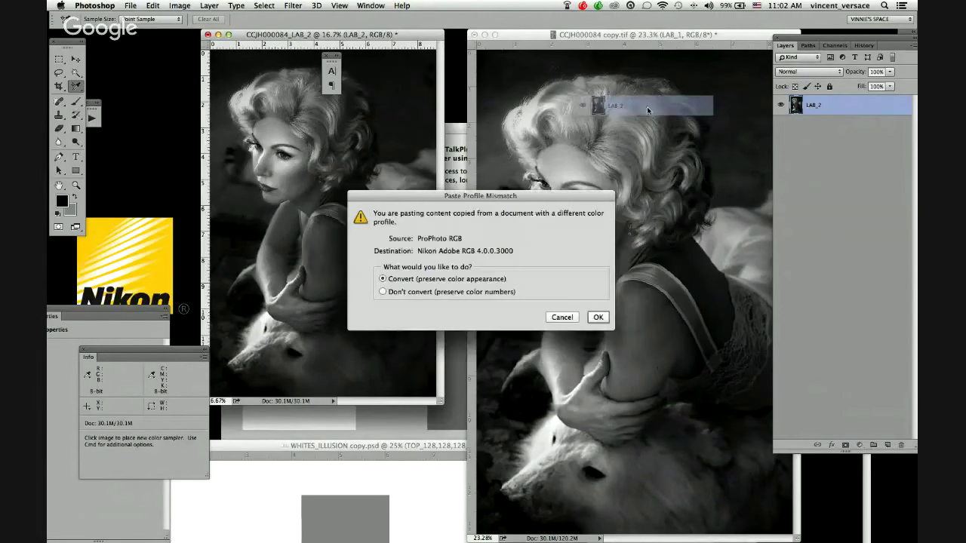
pyautogui.click(598, 318)
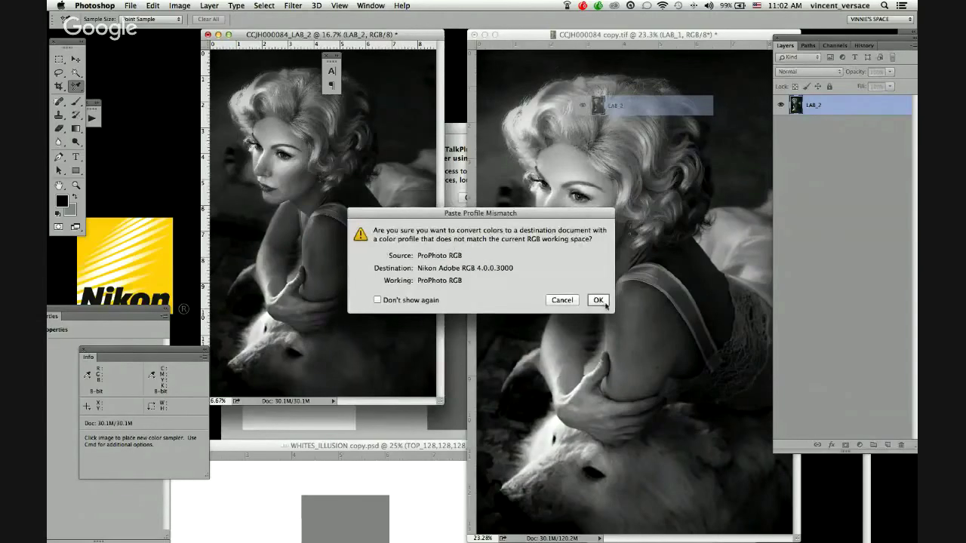
pyautogui.click(598, 300)
# Step: Close the CCJH000084_LAB_2 document without saving its changes and show CCJH000084 copy.tif in full-screen mode
pyautogui.click(209, 38)
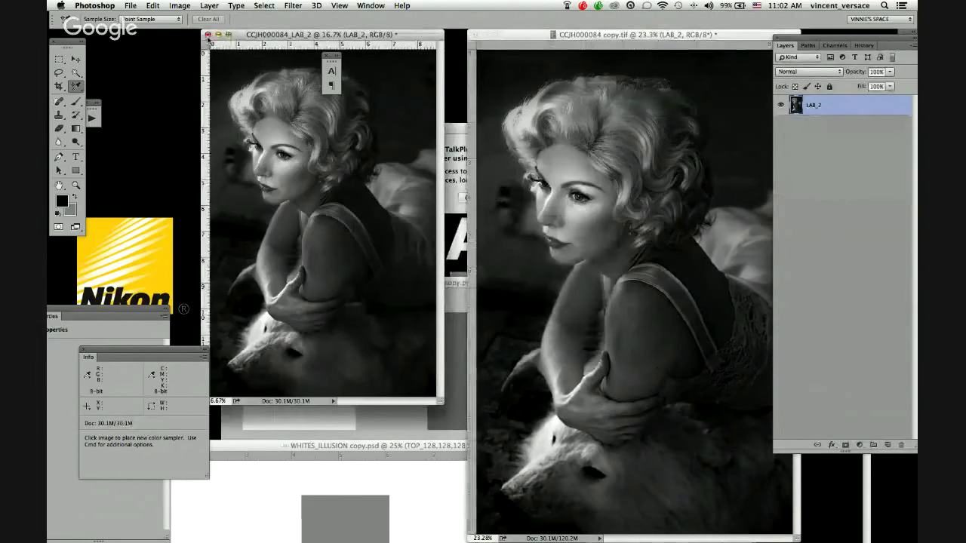
pyautogui.click(464, 195)
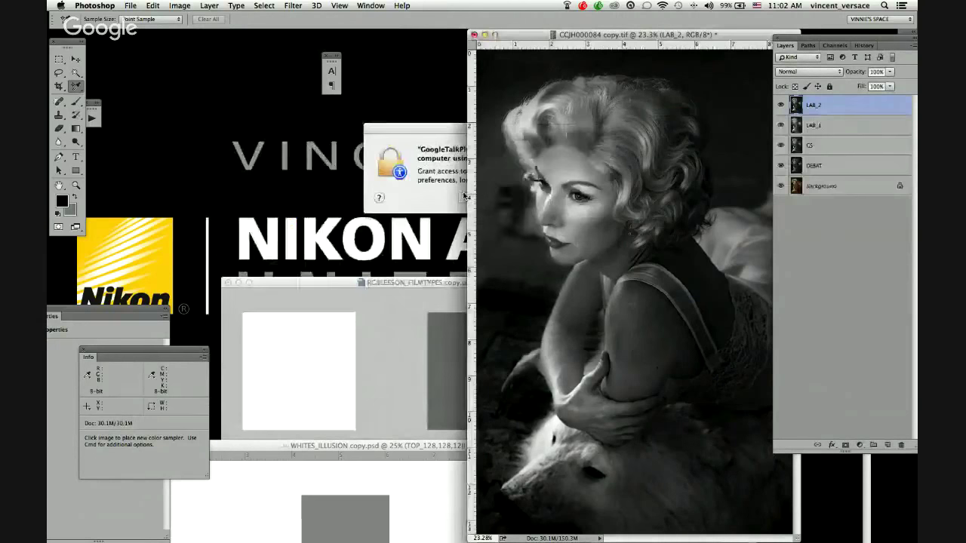
pyautogui.click(533, 39)
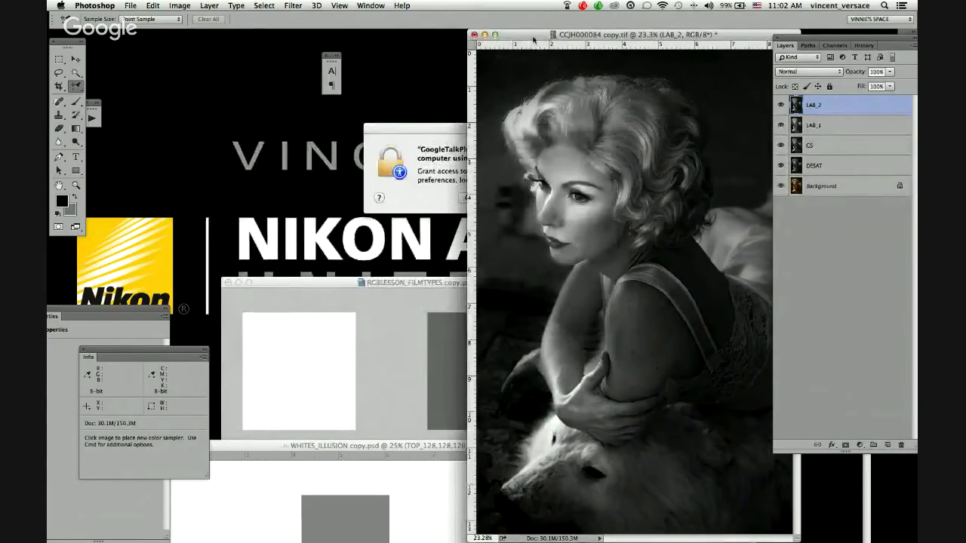
pyautogui.moveTo(533, 40); pyautogui.dragTo(390, 40)
pyautogui.press('f')
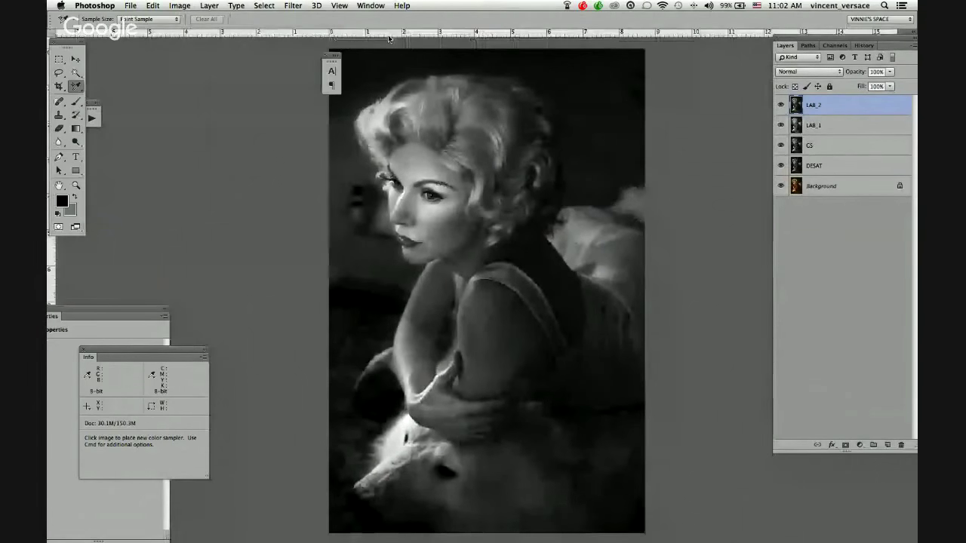
# Step: Compare the LAB_2 conversion with LAB_1 by repeatedly hiding and showing the LAB_2 layer
pyautogui.click(780, 108)
pyautogui.click(780, 108)
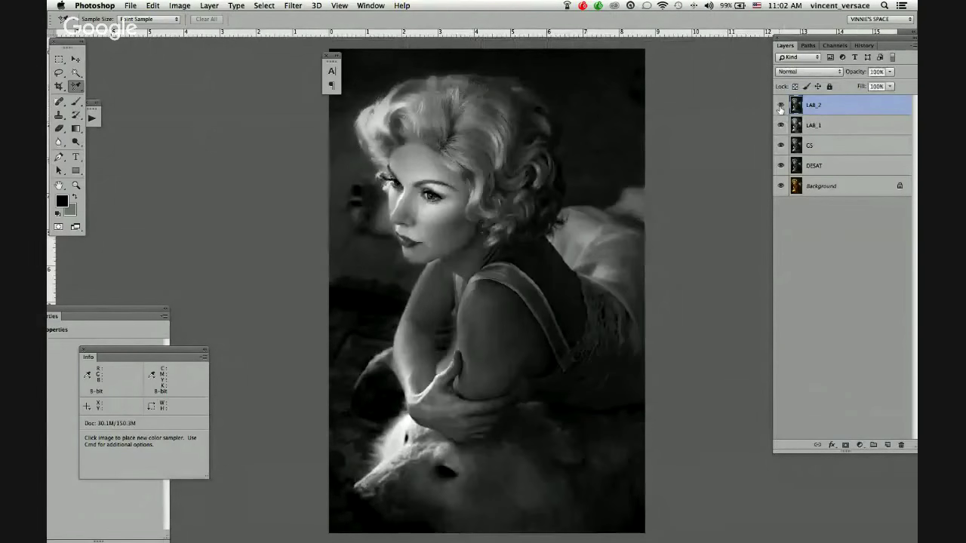
pyautogui.click(780, 107)
pyautogui.click(780, 107)
pyautogui.click(780, 107)
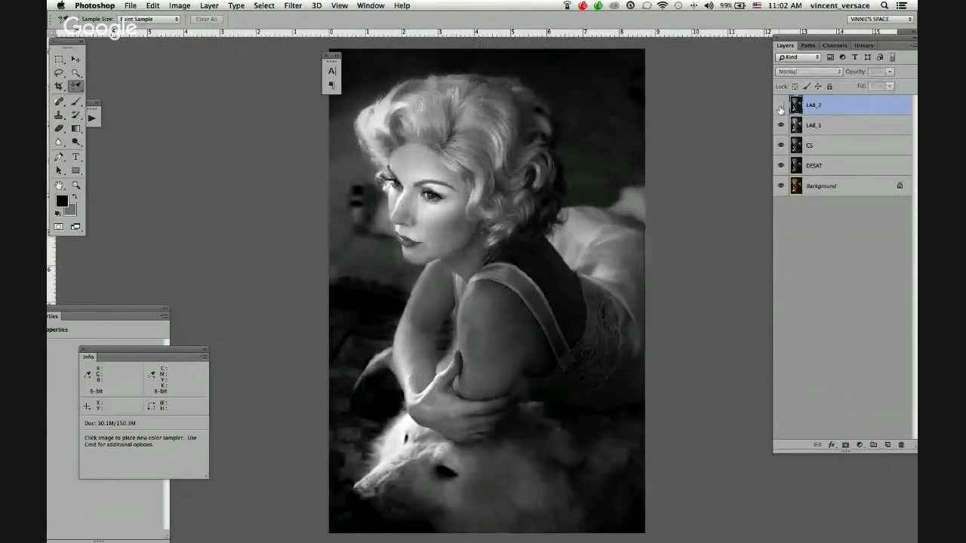
pyautogui.click(780, 107)
pyautogui.click(780, 107)
pyautogui.click(781, 107)
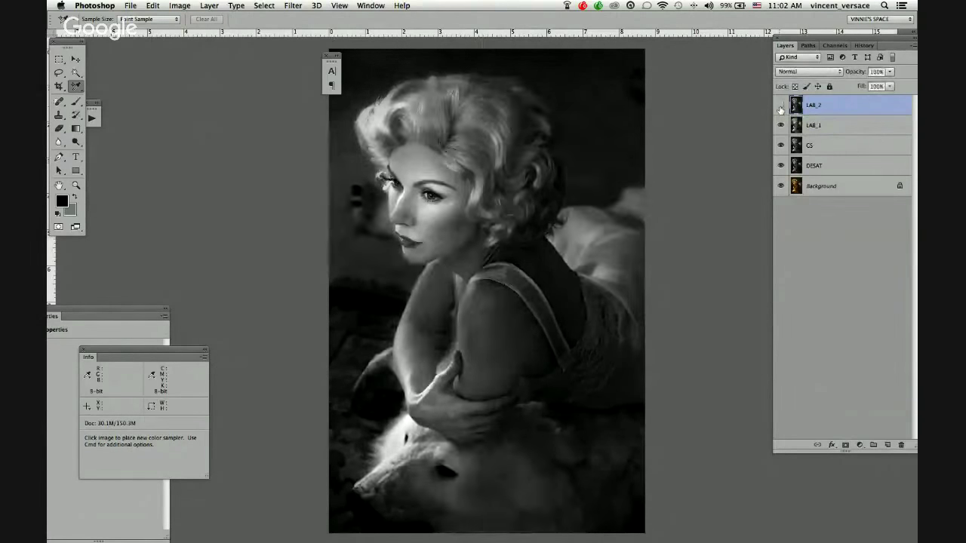
pyautogui.click(780, 107)
pyautogui.click(781, 107)
pyautogui.click(780, 107)
pyautogui.click(780, 108)
pyautogui.click(780, 107)
# Step: Compare the LAB_1 conversion with GS by toggling LAB_1, and leave both LAB_1 and LAB_2 shown
pyautogui.click(780, 125)
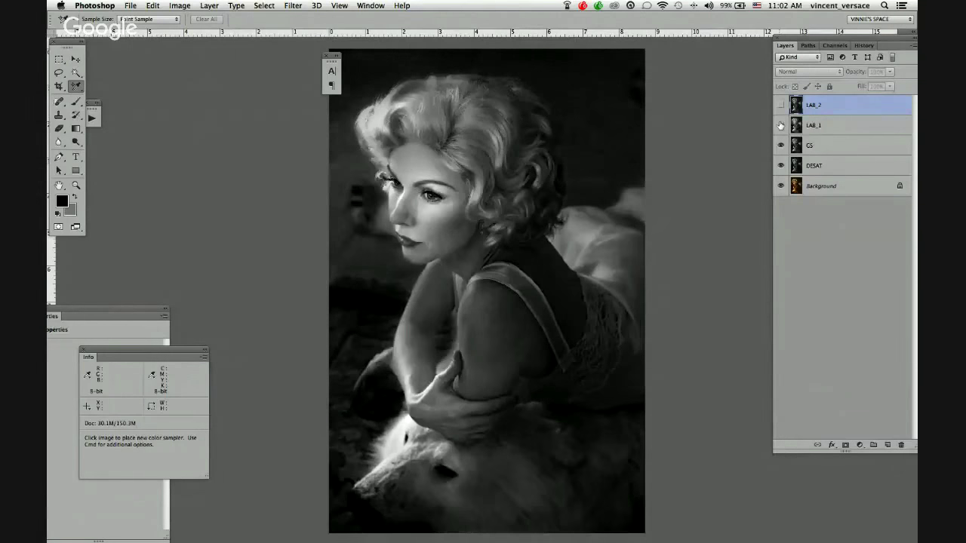
pyautogui.click(780, 125)
pyautogui.click(780, 125)
pyautogui.click(780, 126)
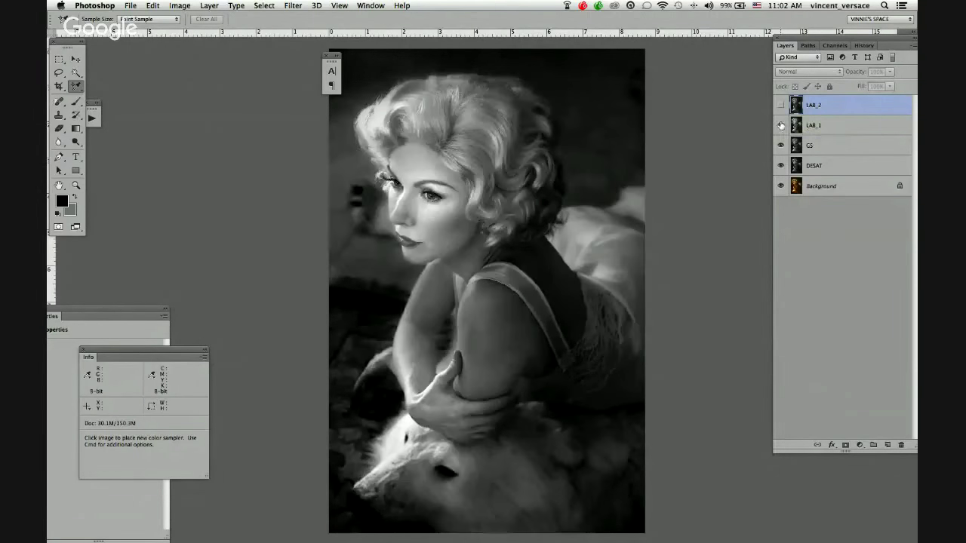
pyautogui.click(781, 125)
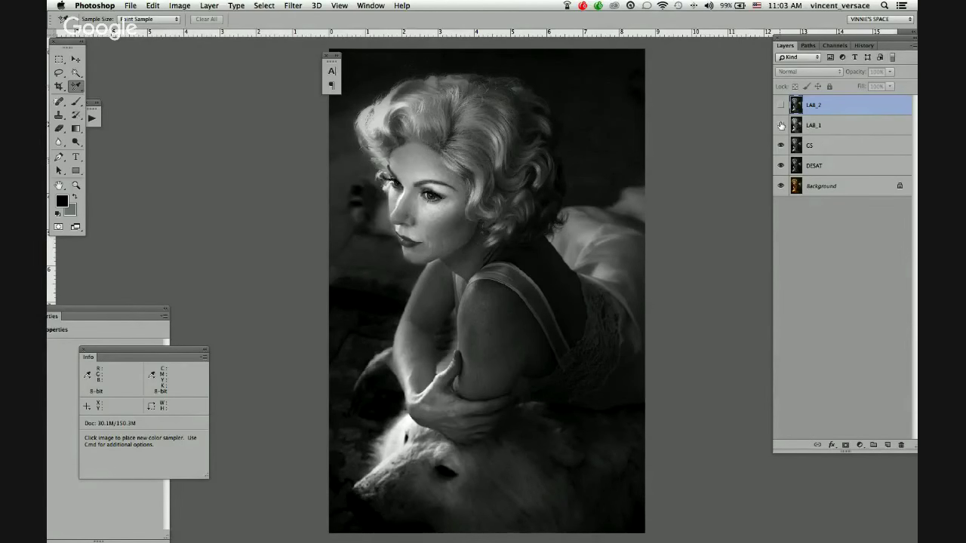
pyautogui.click(780, 125)
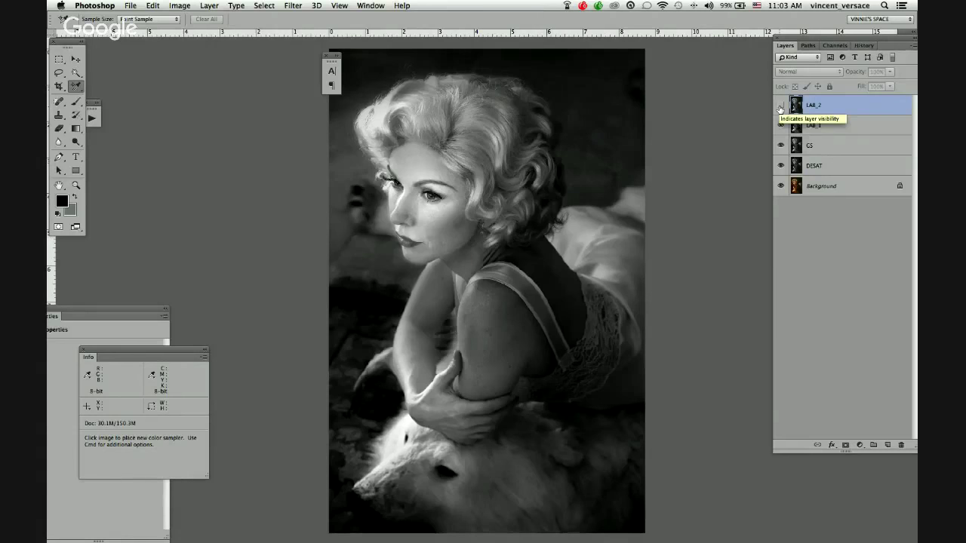
pyautogui.click(780, 106)
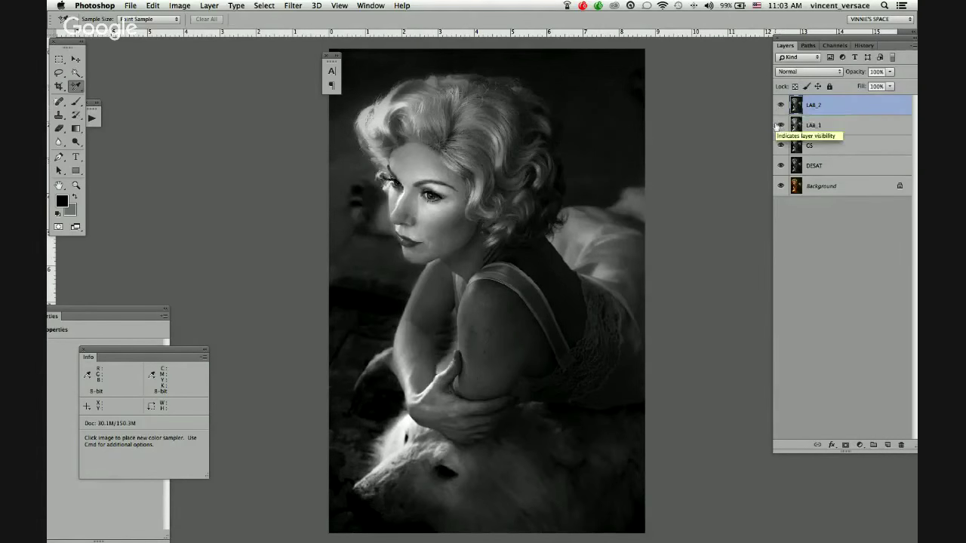
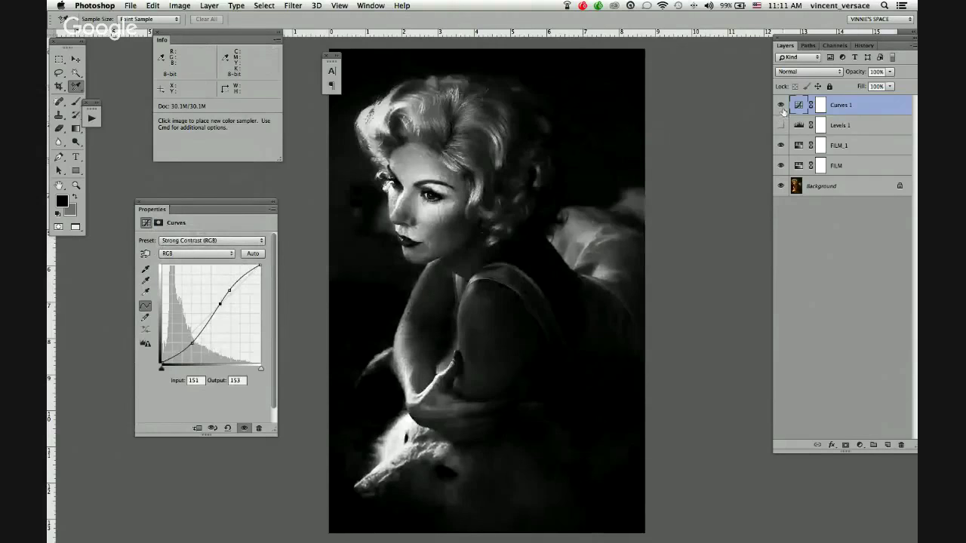
# Step: Hide the Curves 1 layer and reset the Hue of the FILM_1 Hue/Saturation adjustment to 0
pyautogui.click(781, 106)
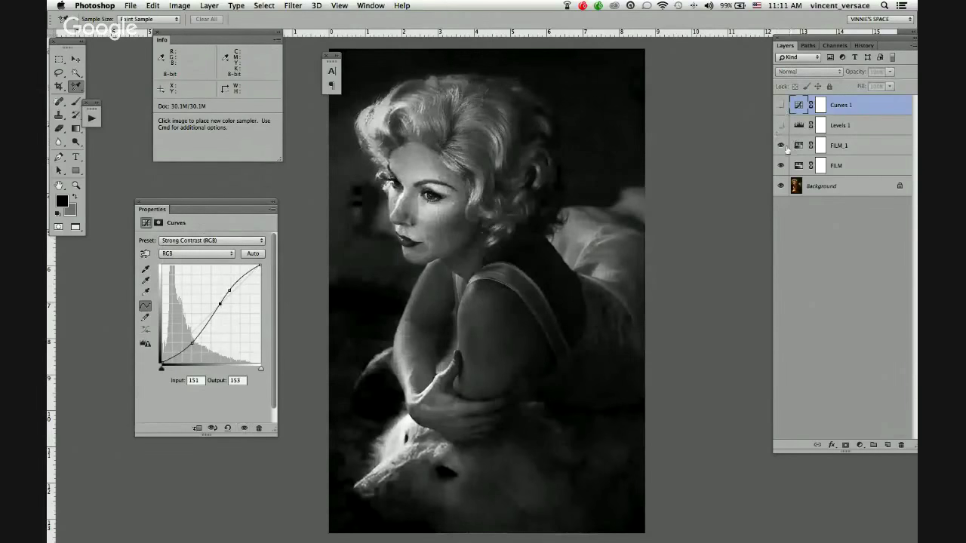
pyautogui.click(781, 145)
pyautogui.click(797, 146)
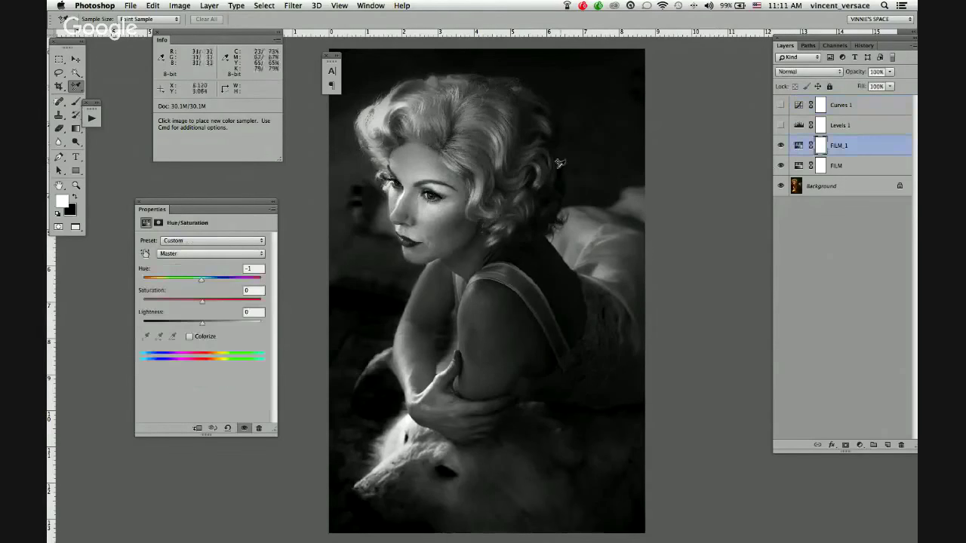
pyautogui.click(249, 269)
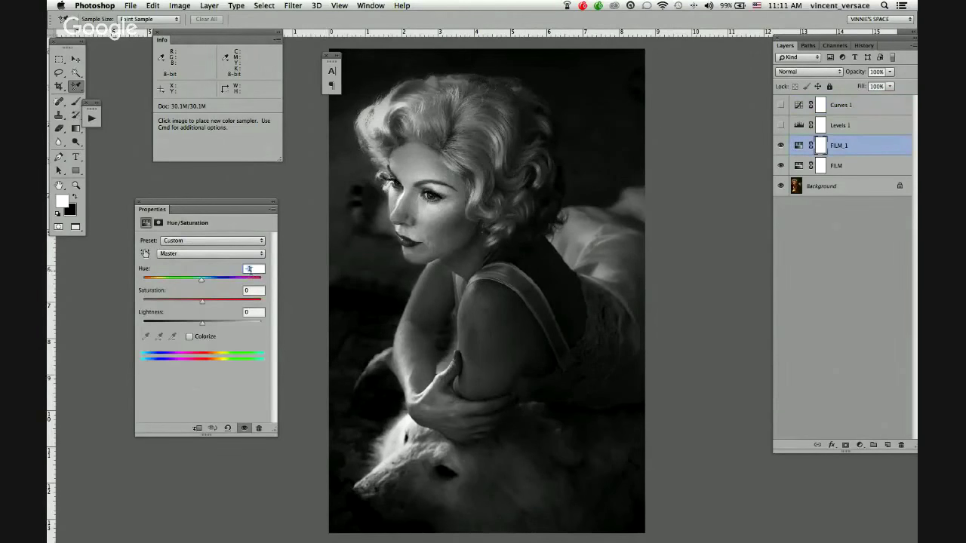
pyautogui.write('-0')
# Step: Move the FILM_1 adjustment beneath FILM and set its Hue to -146 and Saturation to +29
pyautogui.moveTo(804, 148); pyautogui.dragTo(899, 181)
pyautogui.moveTo(203, 281); pyautogui.dragTo(268, 279)
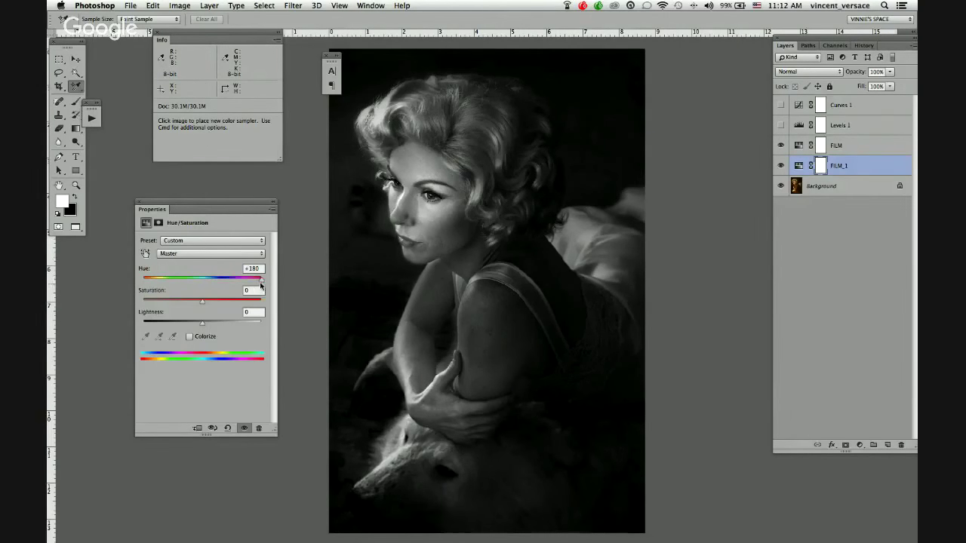
pyautogui.moveTo(261, 279); pyautogui.dragTo(225, 280)
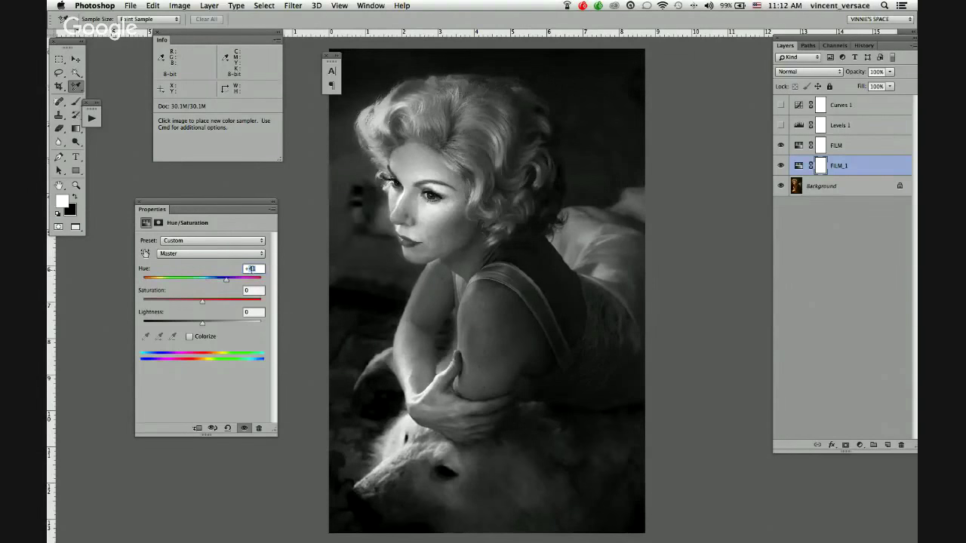
pyautogui.write('146')
pyautogui.press('Return')
pyautogui.click(246, 290)
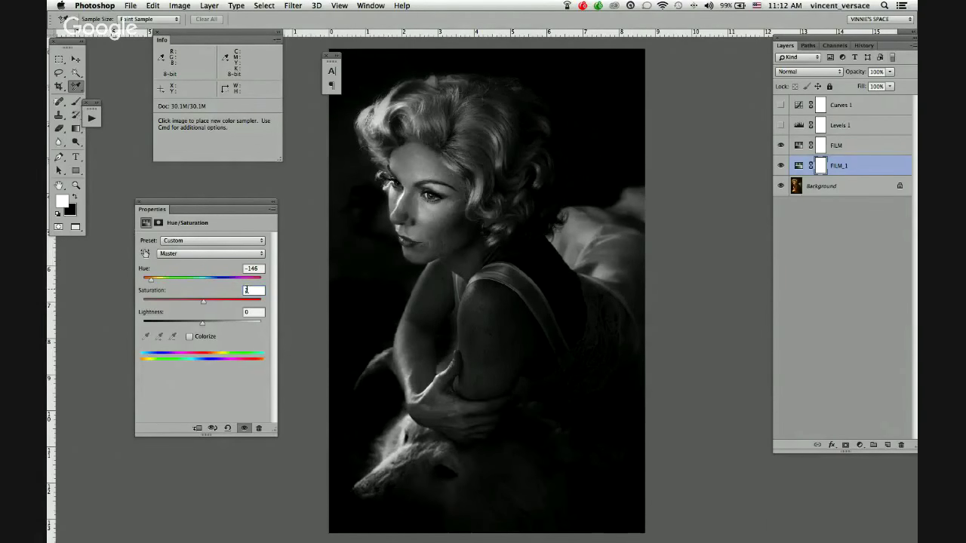
pyautogui.write('29')
pyautogui.press('Return')
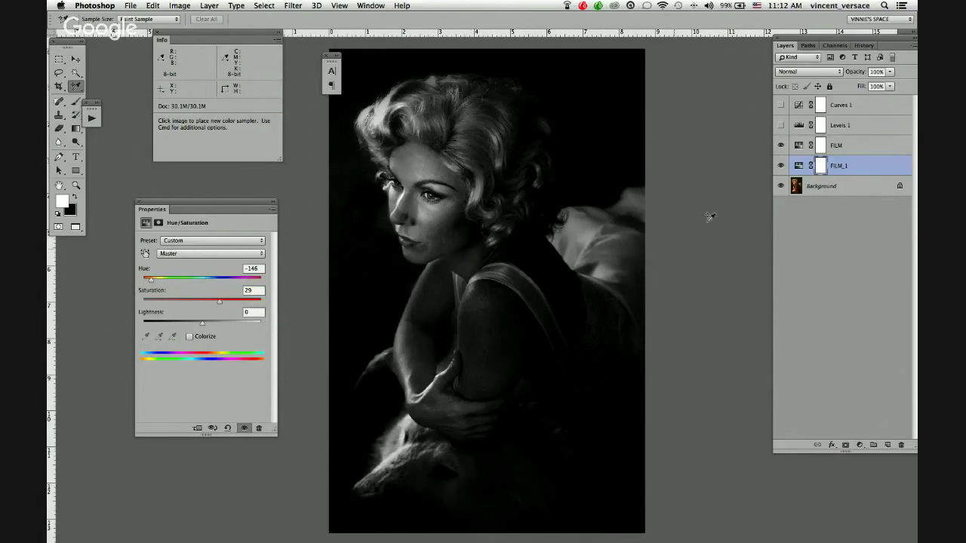
# Step: Toggle the FILM layer off and on to view the color shift that FILM_1 applies underneath
pyautogui.click(781, 146)
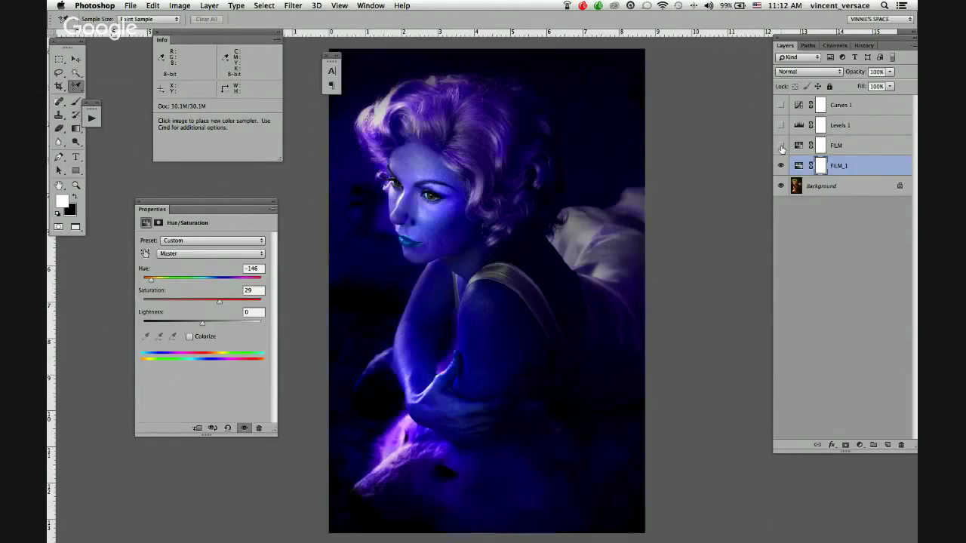
pyautogui.click(782, 147)
pyautogui.click(782, 146)
pyautogui.click(781, 147)
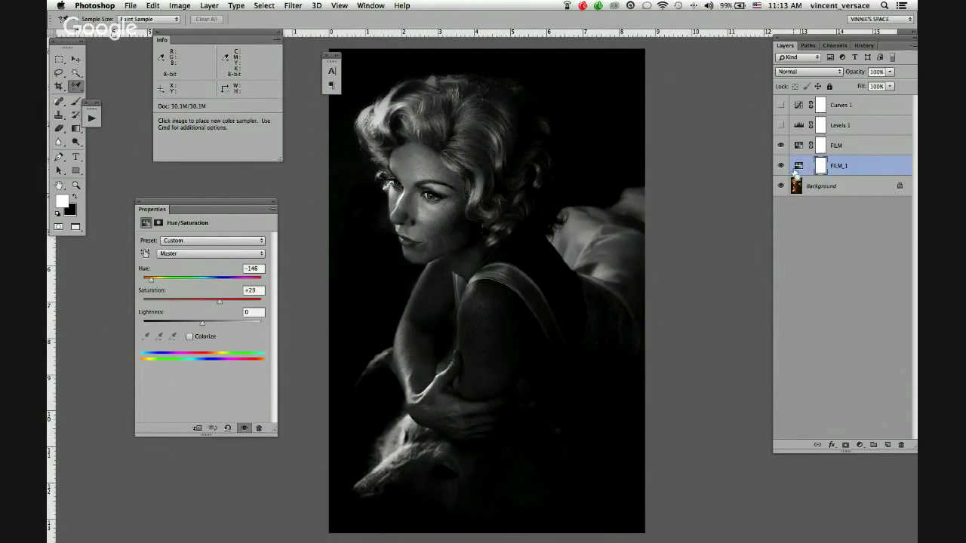
# Step: Duplicate the FILM_1 adjustment layer and hide the original
pyautogui.press('super+j')
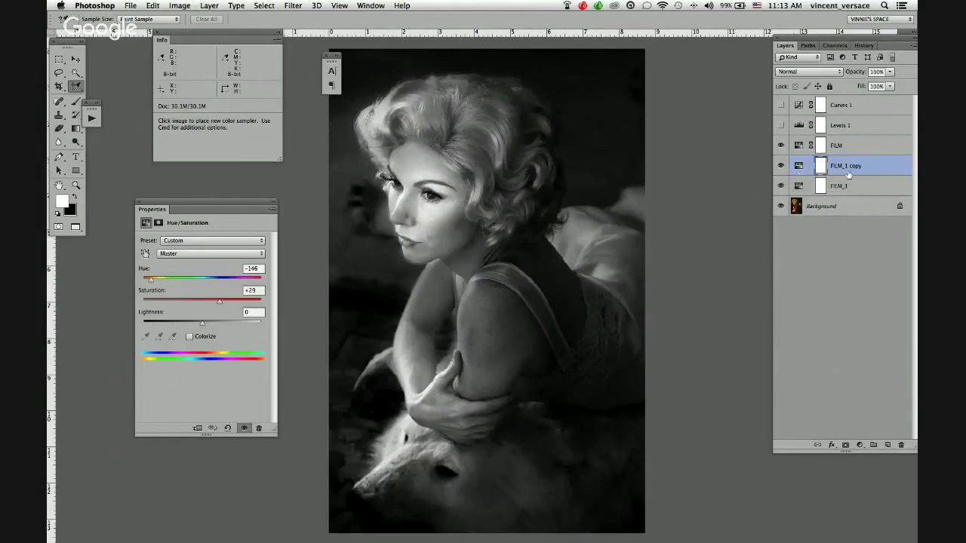
pyautogui.click(781, 186)
pyautogui.press('x')
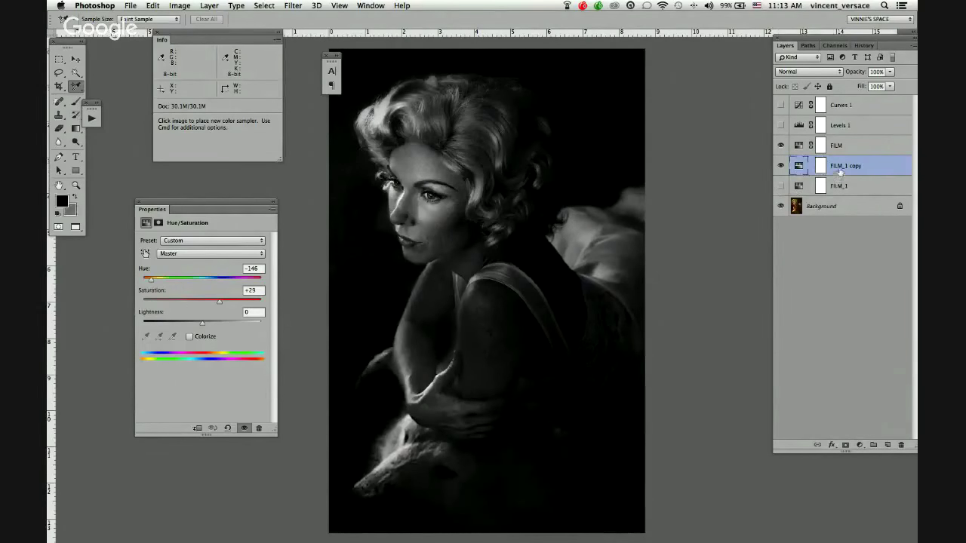
# Step: Rename the duplicated FILM_1 adjustment layer as FILM_2
pyautogui.doubleClick(839, 167)
pyautogui.click(848, 166)
pyautogui.press('Delete')
pyautogui.press('Delete')
pyautogui.press('Delete')
pyautogui.press('Delete')
pyautogui.press('Delete')
pyautogui.press('BackSpace')
pyautogui.write('2')
# Step: Set the Hue of the FILM_2 adjustment to -20
pyautogui.click(255, 269)
pyautogui.doubleClick(257, 269)
pyautogui.write('-20')
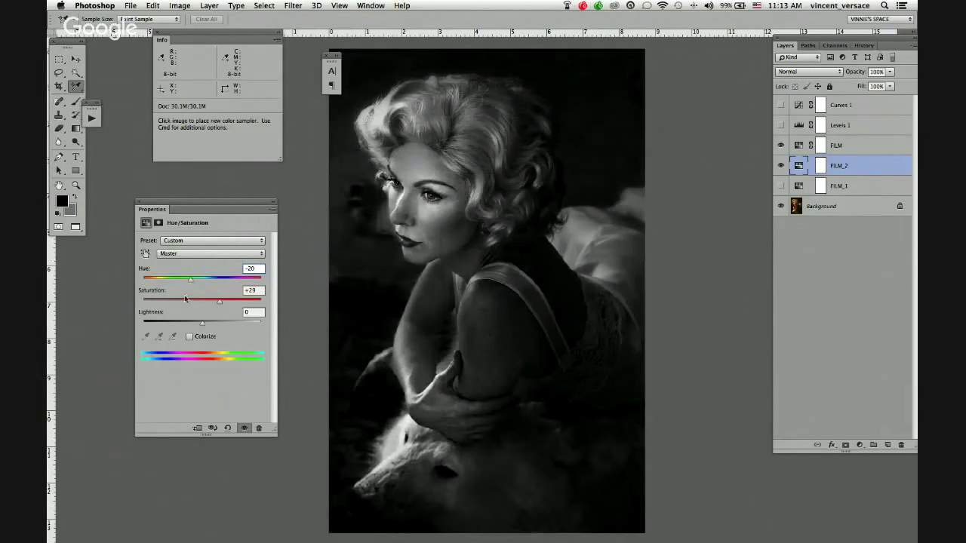
# Step: Set the Saturation of the FILM_2 adjustment to +34 and its Lightness to -2
pyautogui.doubleClick(249, 289)
pyautogui.write('+34')
pyautogui.doubleClick(247, 313)
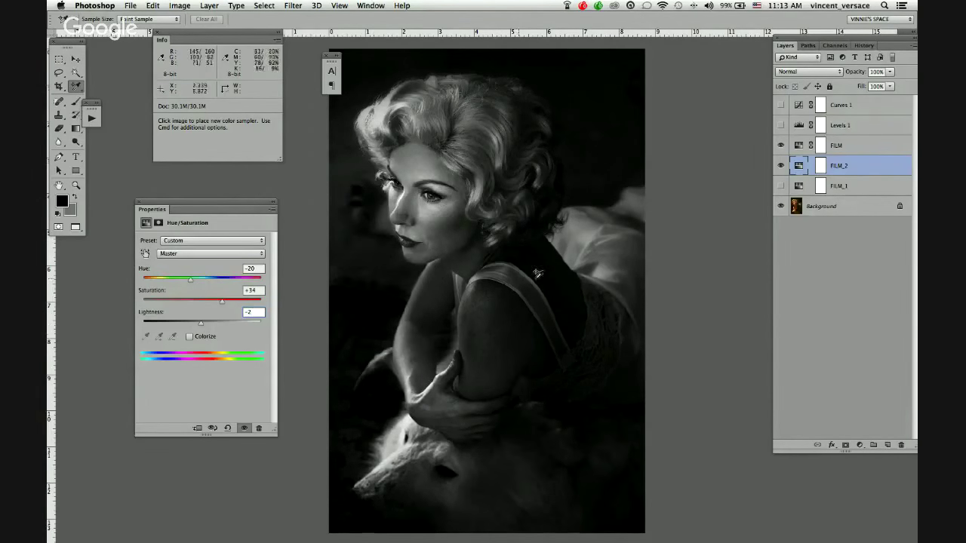
# Step: Toggle the FILM_2 and FILM layers off and on to compare their effect on the portrait
pyautogui.click(783, 165)
pyautogui.click(784, 166)
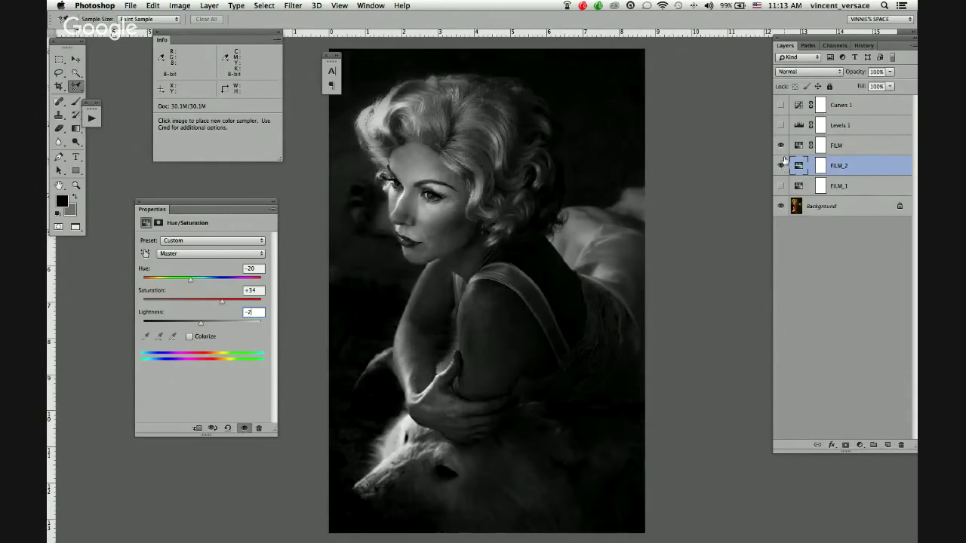
pyautogui.click(781, 146)
pyautogui.click(781, 147)
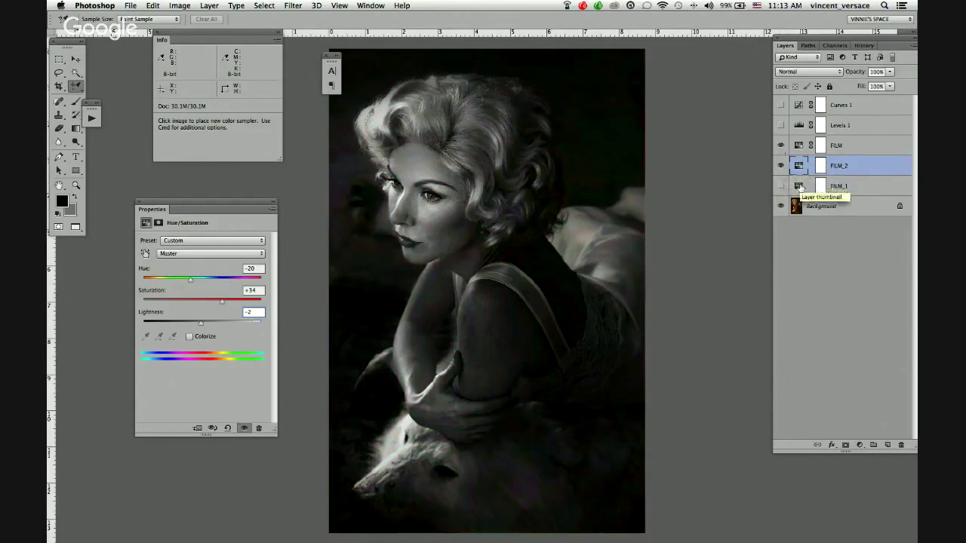
# Step: Duplicate the FILM_2 adjustment layer and hide the original
pyautogui.click(800, 186)
pyautogui.click(799, 167)
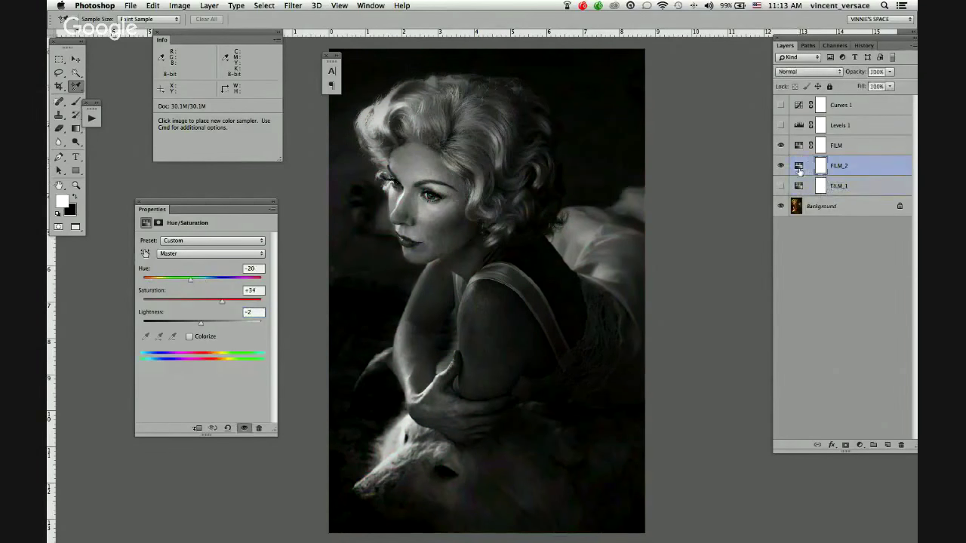
pyautogui.press('super+j')
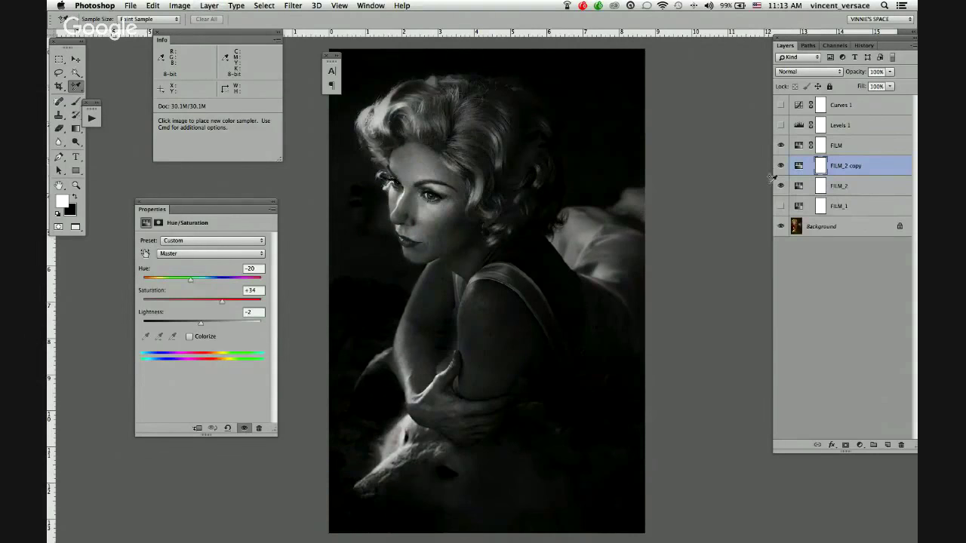
pyautogui.click(781, 185)
# Step: Rename the duplicated FILM_2 adjustment layer as FILM_3
pyautogui.doubleClick(841, 167)
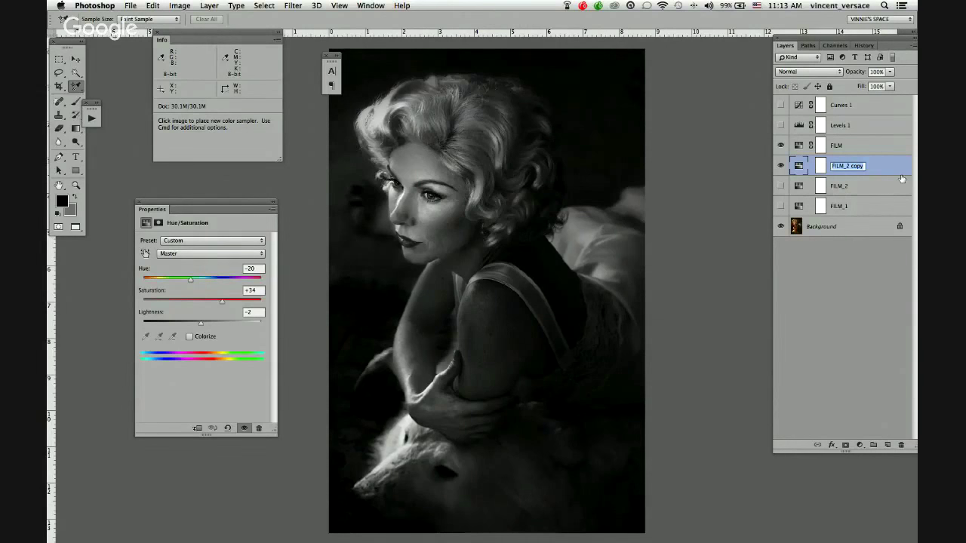
pyautogui.click(865, 166)
pyautogui.press('BackSpace')
pyautogui.press('BackSpace')
pyautogui.press('BackSpace')
pyautogui.press('BackSpace')
pyautogui.press('BackSpace')
pyautogui.press('BackSpace')
pyautogui.write('3')
# Step: Set the Hue of the FILM_3 adjustment to +4 and its Saturation to +27
pyautogui.click(249, 269)
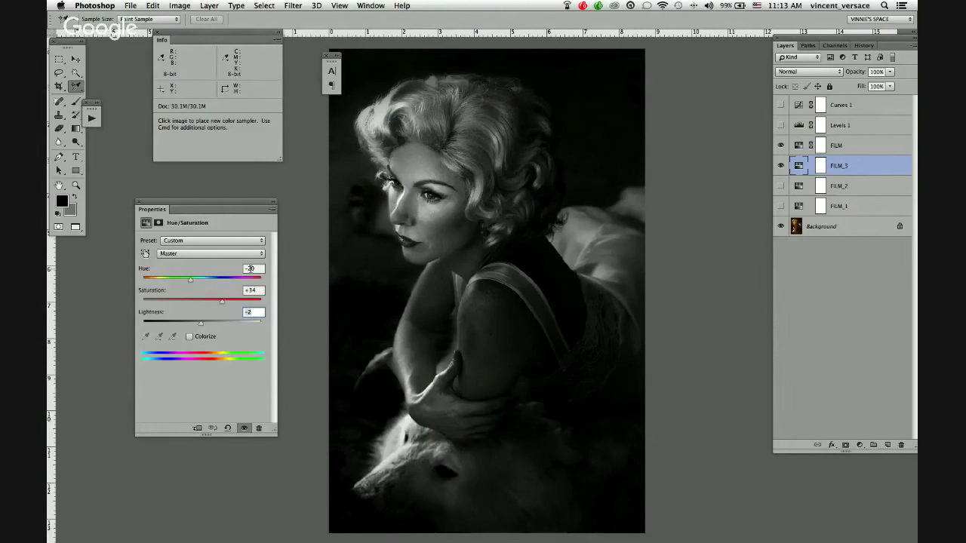
pyautogui.moveTo(254, 268); pyautogui.dragTo(241, 269)
pyautogui.write('4')
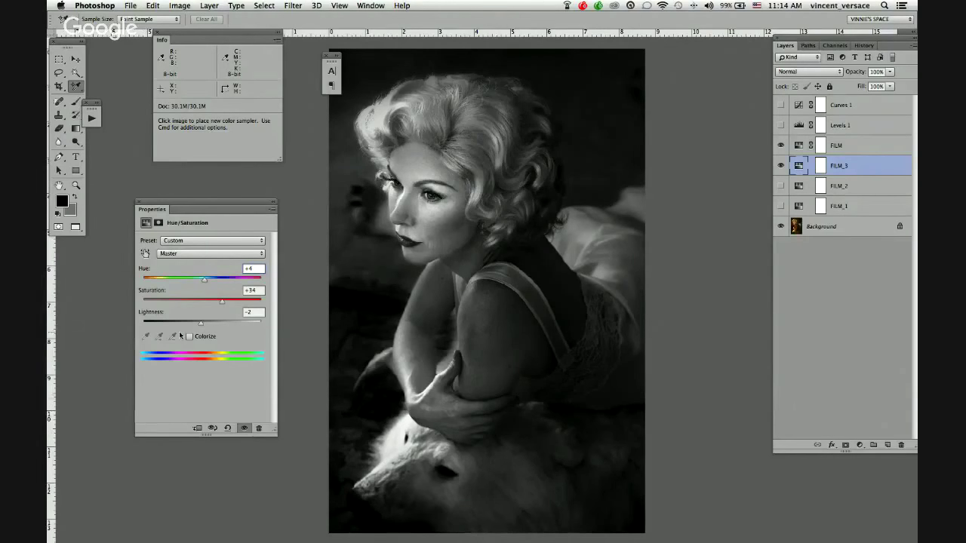
pyautogui.click(251, 291)
pyautogui.write('+27')
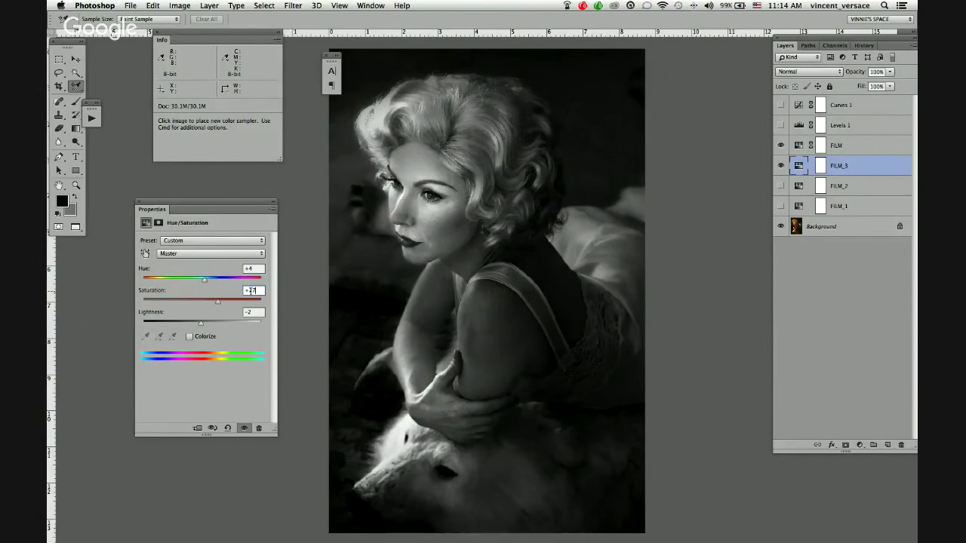
# Step: Shift the Hue of FILM_3 to +116 with the FILM layer hidden, and show FILM again
pyautogui.click(781, 146)
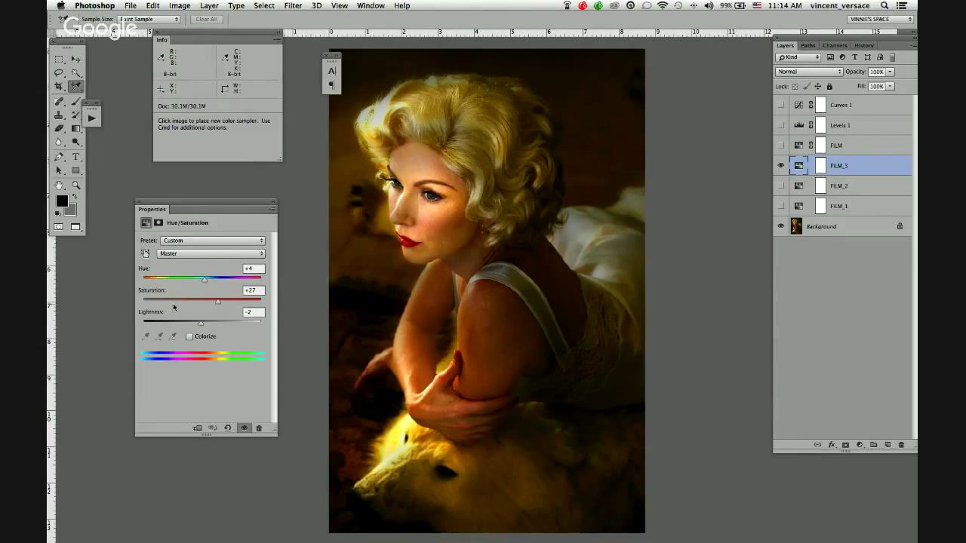
pyautogui.moveTo(202, 282); pyautogui.dragTo(246, 281)
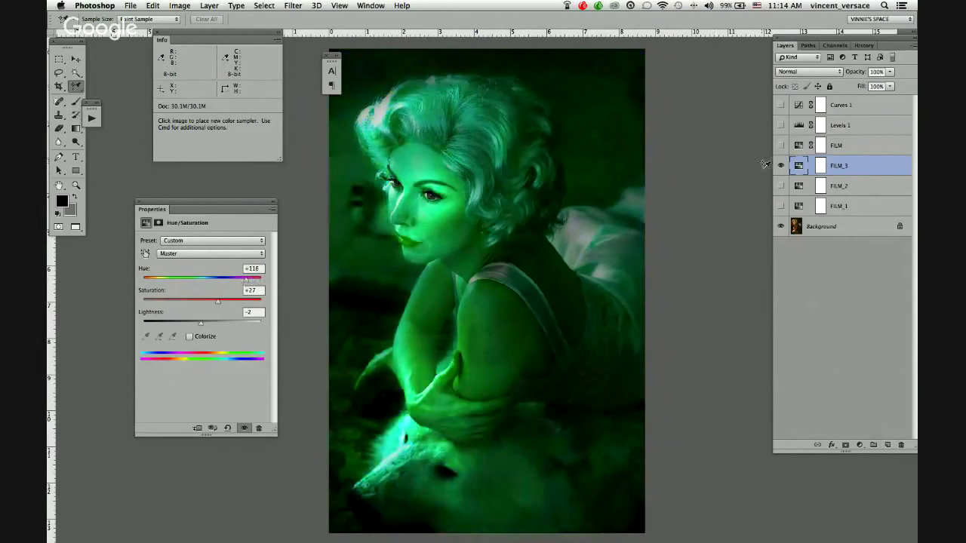
pyautogui.click(781, 145)
# Step: Compare the portrait with and without FILM_3, keeping FILM_1 and FILM_2 hidden
pyautogui.click(780, 186)
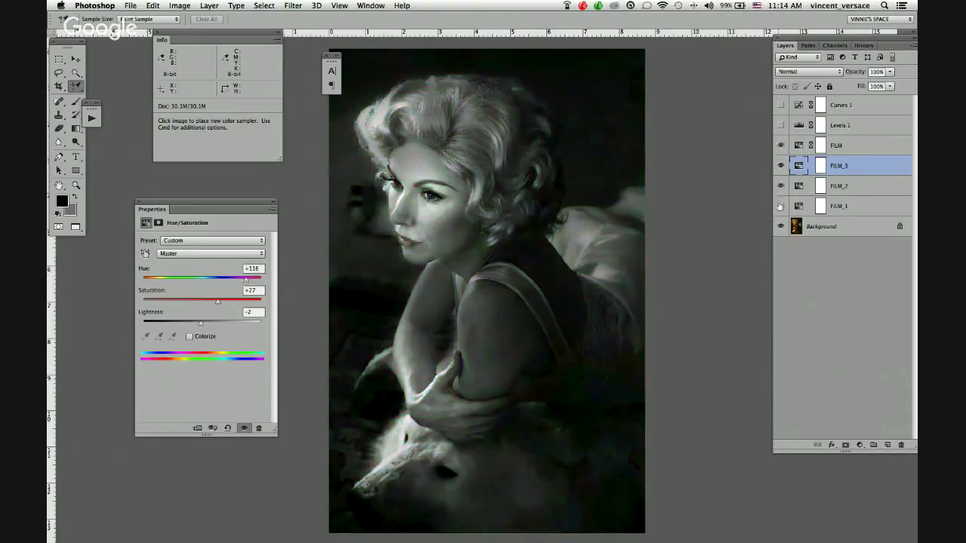
pyautogui.moveTo(780, 205); pyautogui.dragTo(781, 167)
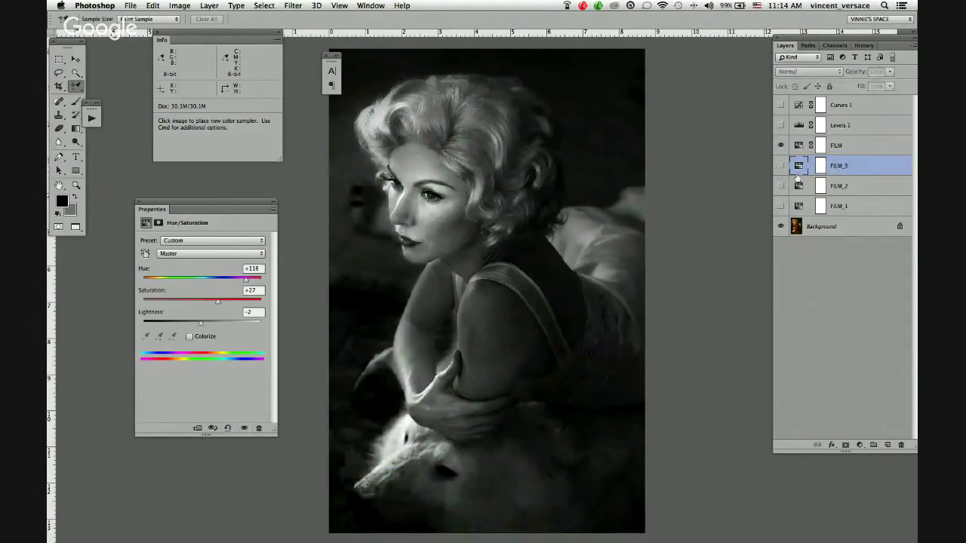
pyautogui.click(780, 166)
pyautogui.click(781, 167)
pyautogui.click(781, 167)
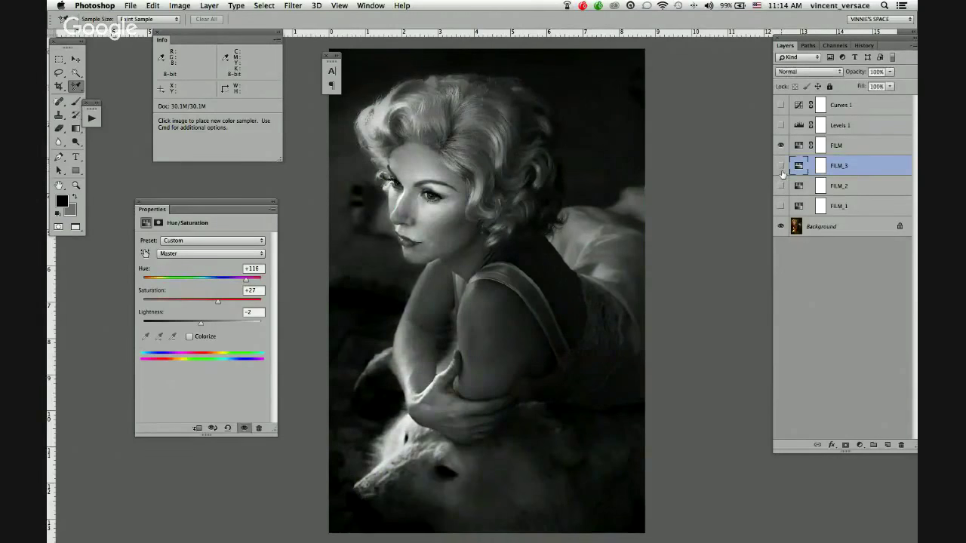
pyautogui.click(781, 167)
pyautogui.click(781, 167)
pyautogui.click(781, 167)
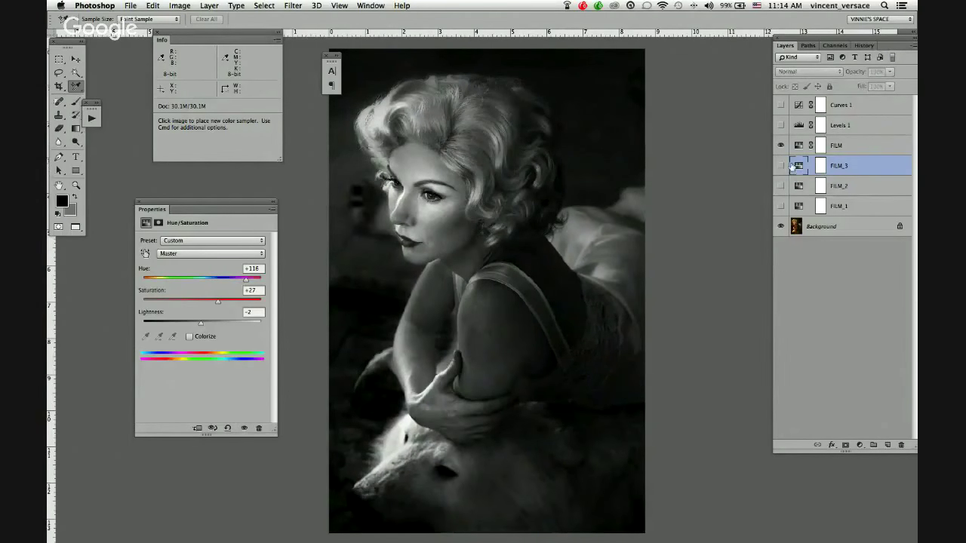
pyautogui.click(781, 166)
pyautogui.click(780, 166)
pyautogui.click(781, 166)
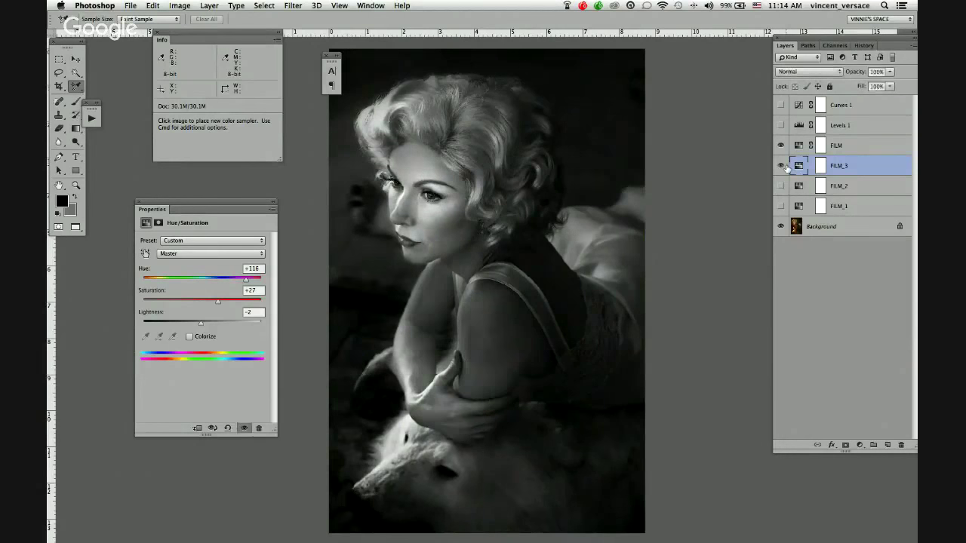
pyautogui.click(781, 166)
pyautogui.click(781, 166)
pyautogui.click(781, 166)
pyautogui.click(780, 166)
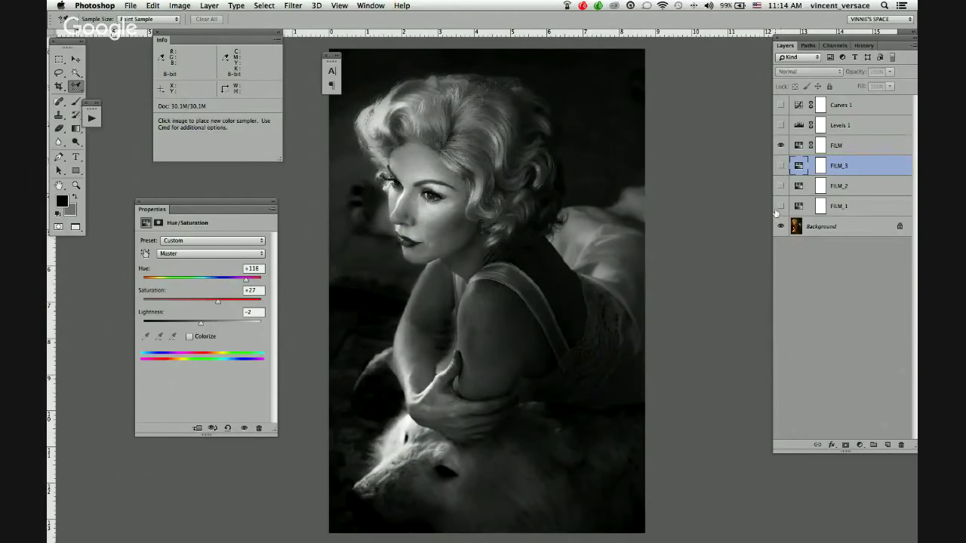
# Step: Compare the FILM_1 and FILM_2 conversions by switching between the two layers with FILM_3 hidden
pyautogui.click(781, 206)
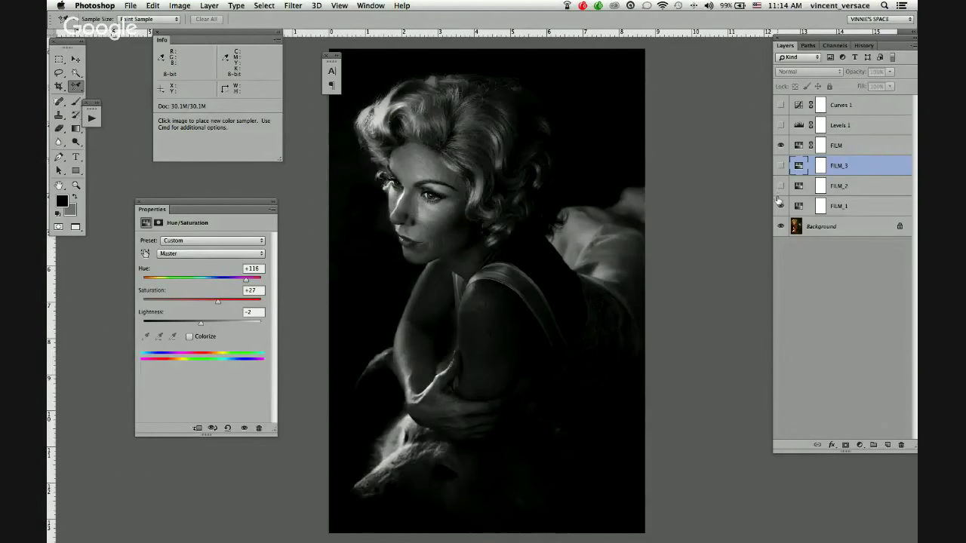
pyautogui.click(781, 186)
pyautogui.click(781, 205)
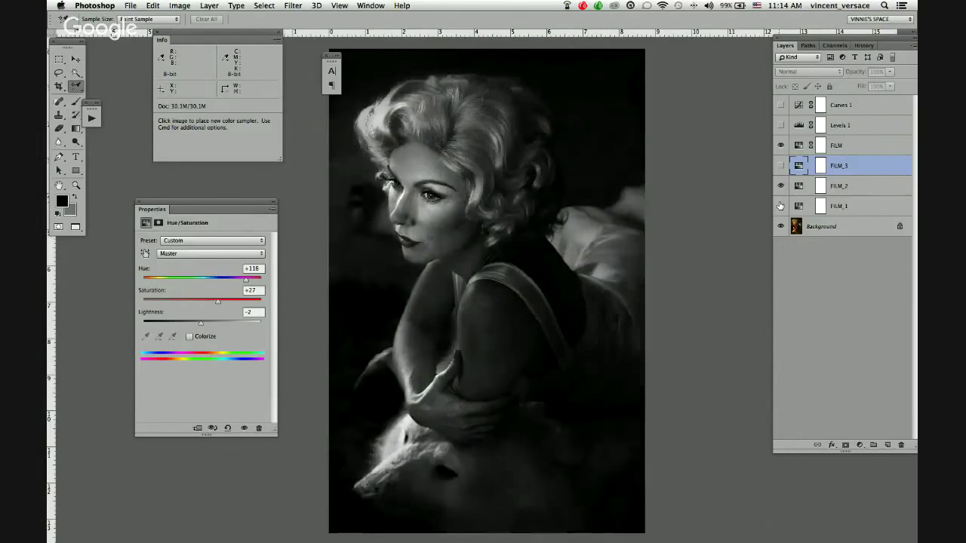
pyautogui.click(779, 187)
pyautogui.click(779, 187)
# Step: Show the FILM_3 layer and invert its layer mask to black
pyautogui.click(781, 166)
pyautogui.click(820, 166)
pyautogui.press('super+i')
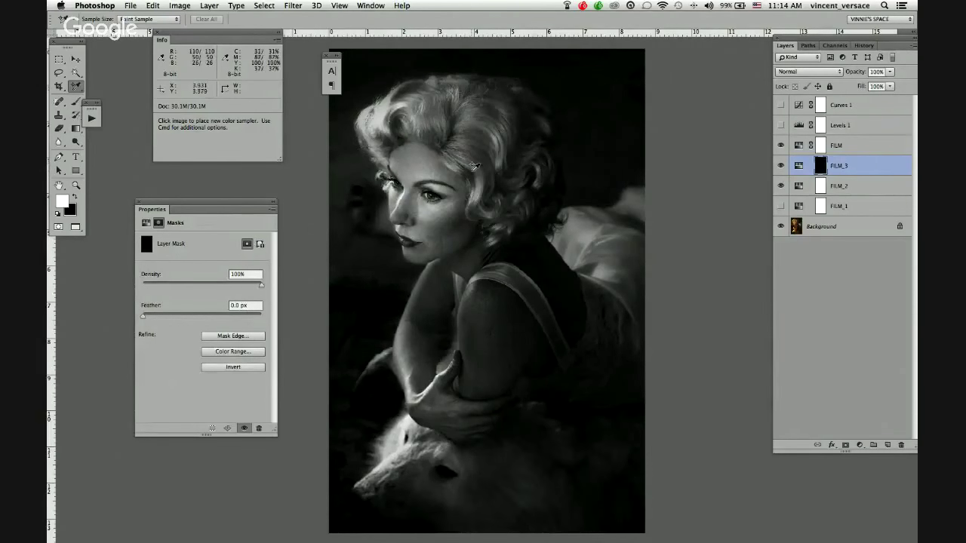
# Step: Paint white at 50% opacity on the FILM_3 mask over the face and arms, with FILM_2 hidden and brush size 500
pyautogui.press('b')
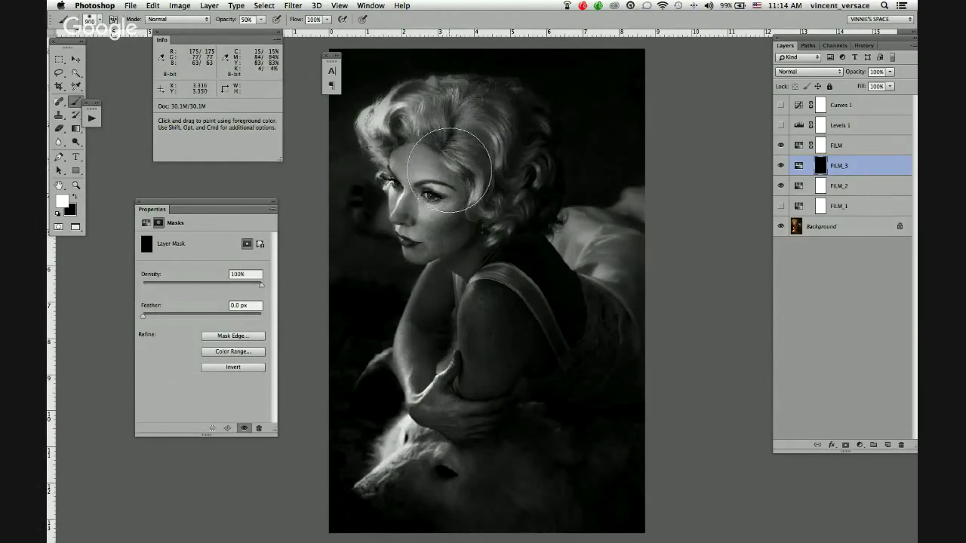
pyautogui.click(781, 186)
pyautogui.press('[')
pyautogui.press('[')
pyautogui.press('[')
pyautogui.press('[')
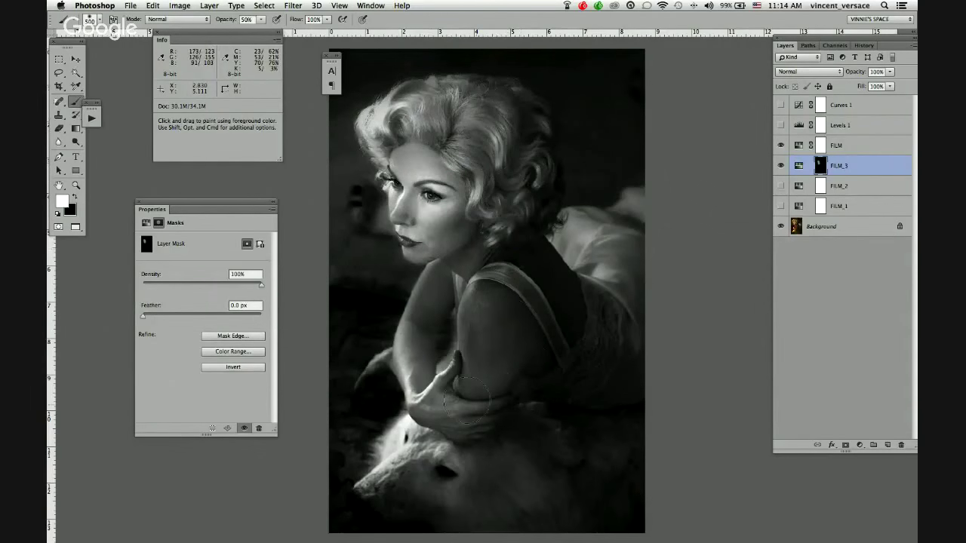
pyautogui.moveTo(466, 401)
pyautogui.mouseDown()
pyautogui.moveTo(434, 336)
pyautogui.moveTo(438, 491)
pyautogui.moveTo(407, 428)
pyautogui.moveTo(521, 323)
pyautogui.mouseUp()
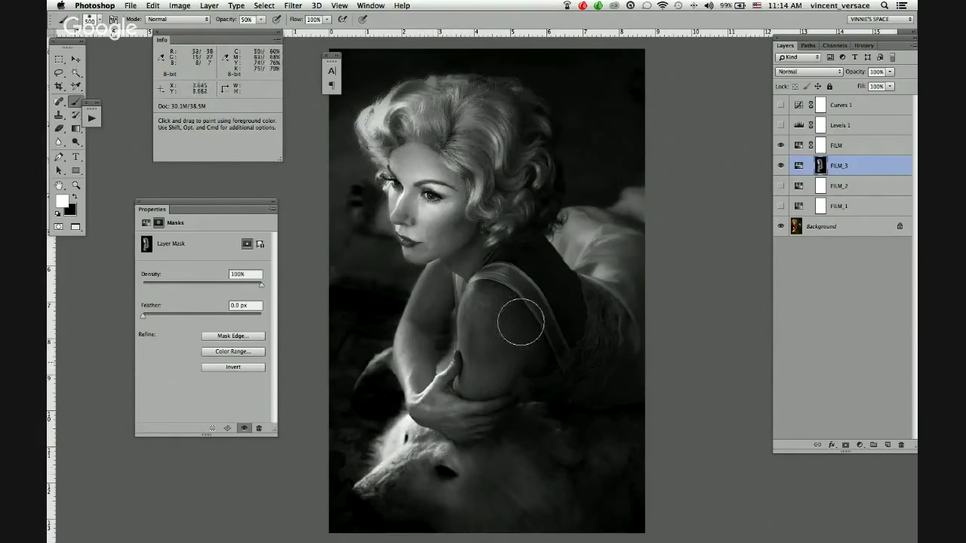
# Step: Show the FILM_2 layer and invert its layer mask to black
pyautogui.click(781, 186)
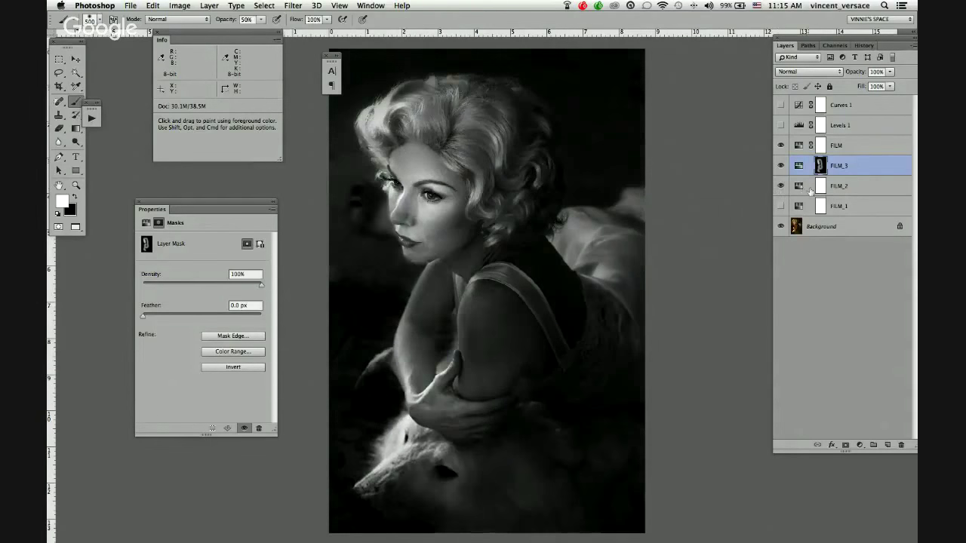
pyautogui.click(822, 187)
pyautogui.press('super+i')
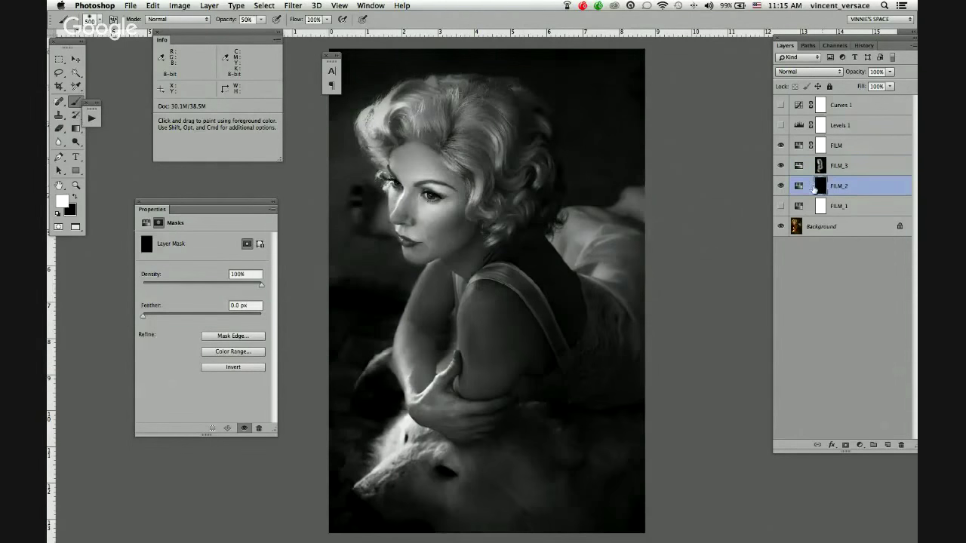
# Step: Paint white at 50% opacity on the FILM_2 mask over the dress and around the figure with a larger brush
pyautogui.click(781, 146)
pyautogui.click(780, 146)
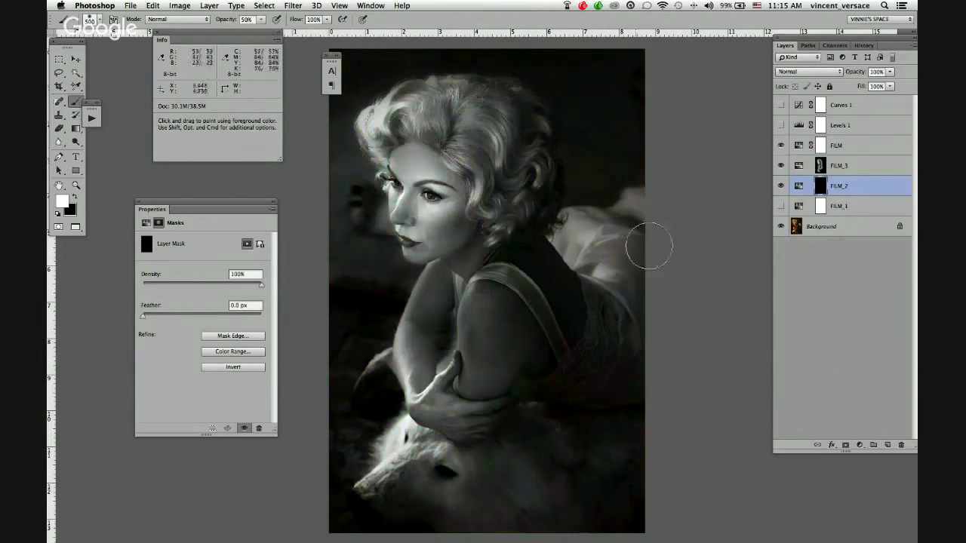
pyautogui.press(']')
pyautogui.press(']')
pyautogui.moveTo(592, 276)
pyautogui.mouseDown()
pyautogui.moveTo(520, 314)
pyautogui.moveTo(603, 335)
pyautogui.moveTo(633, 254)
pyautogui.moveTo(584, 274)
pyautogui.moveTo(601, 314)
pyautogui.mouseUp()
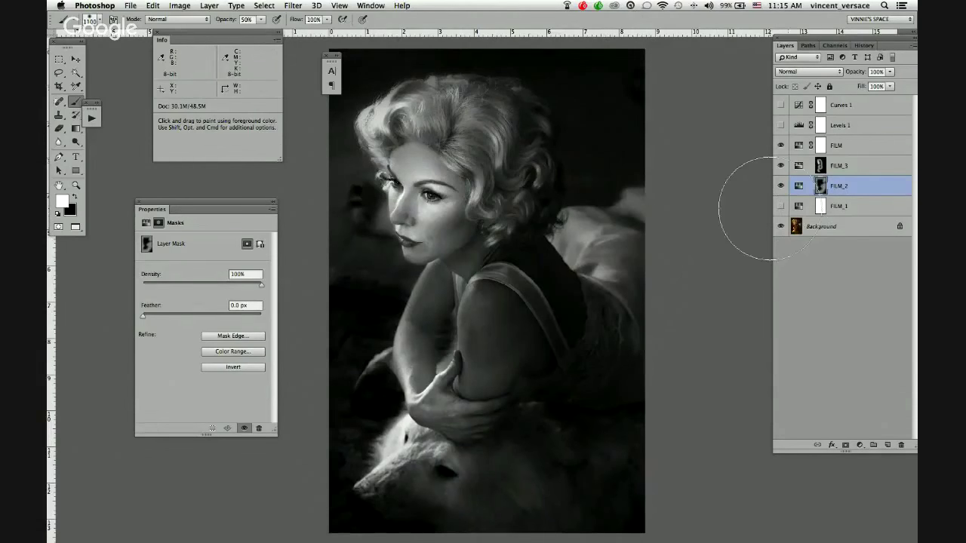
# Step: Show the FILM_1 layer and invert its layer mask to black
pyautogui.click(780, 206)
pyautogui.click(830, 210)
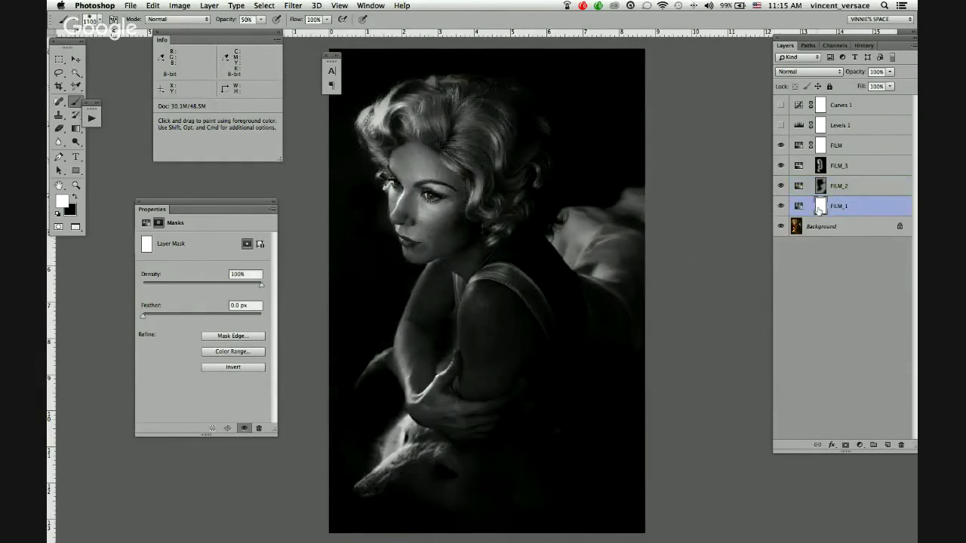
pyautogui.press('super+i')
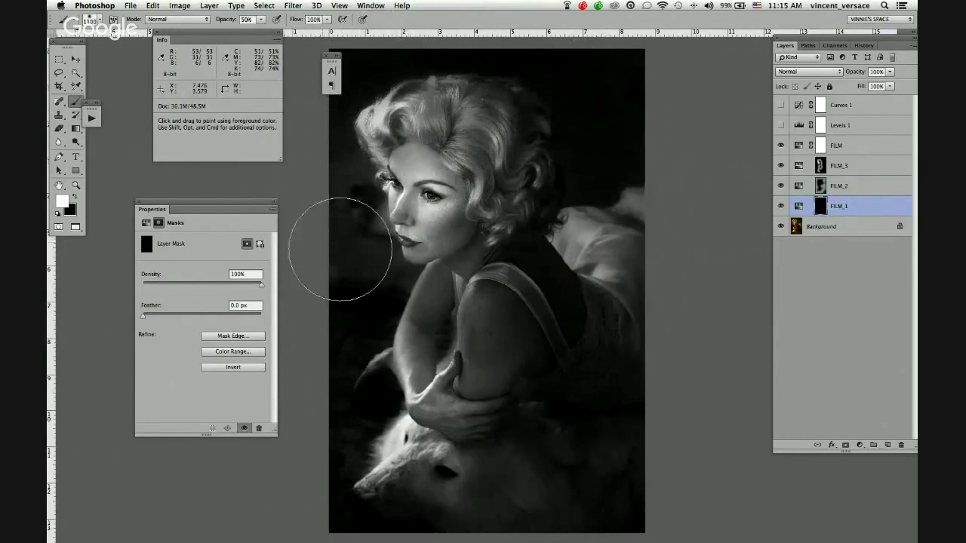
# Step: Paint white at 50% opacity on the FILM_1 mask over the surroundings, and paint black back over the animal fur
pyautogui.moveTo(319, 312)
pyautogui.mouseDown()
pyautogui.moveTo(519, 478)
pyautogui.moveTo(660, 468)
pyautogui.moveTo(677, 480)
pyautogui.moveTo(644, 443)
pyautogui.moveTo(682, 362)
pyautogui.moveTo(646, 430)
pyautogui.mouseUp()
pyautogui.press('x')
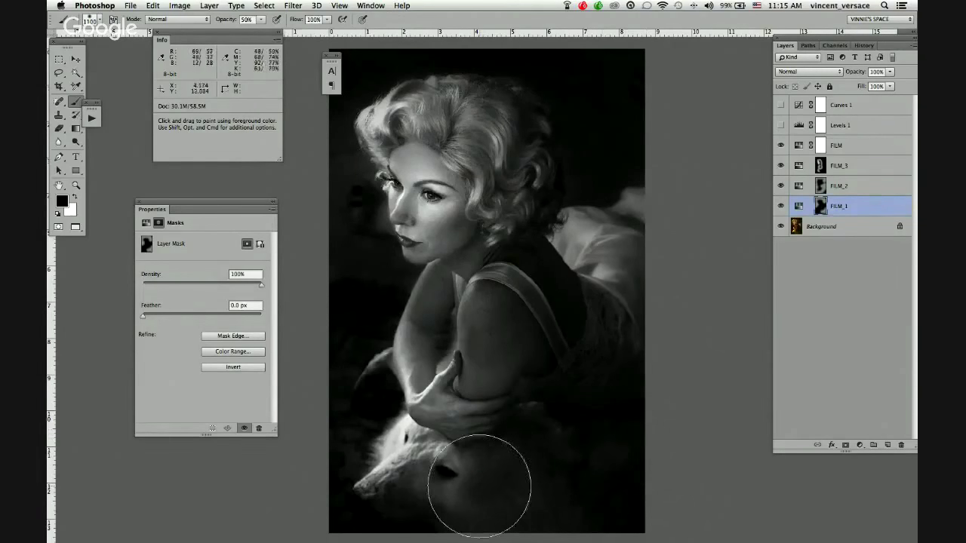
pyautogui.moveTo(442, 485); pyautogui.dragTo(524, 495)
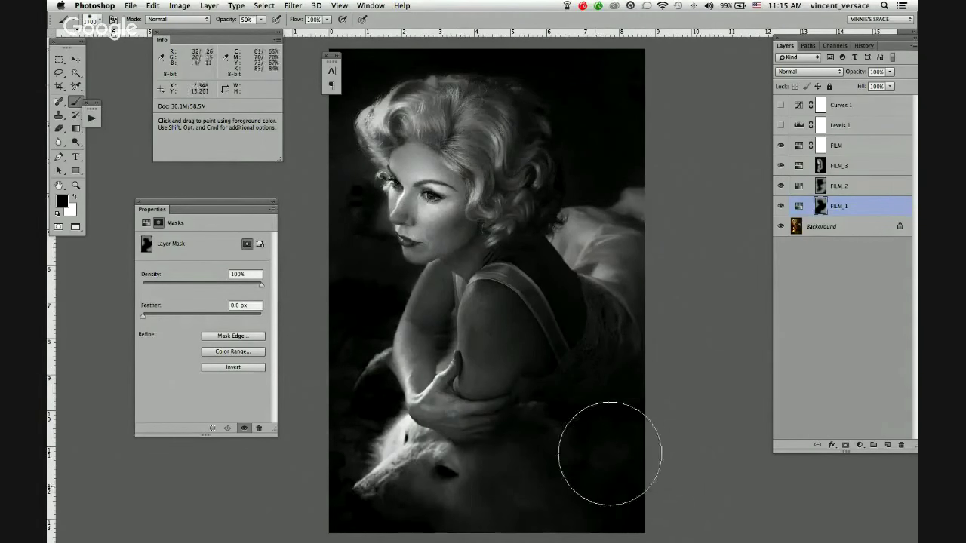
# Step: Open the Hue/Saturation settings of the FILM adjustment layer
pyautogui.click(796, 150)
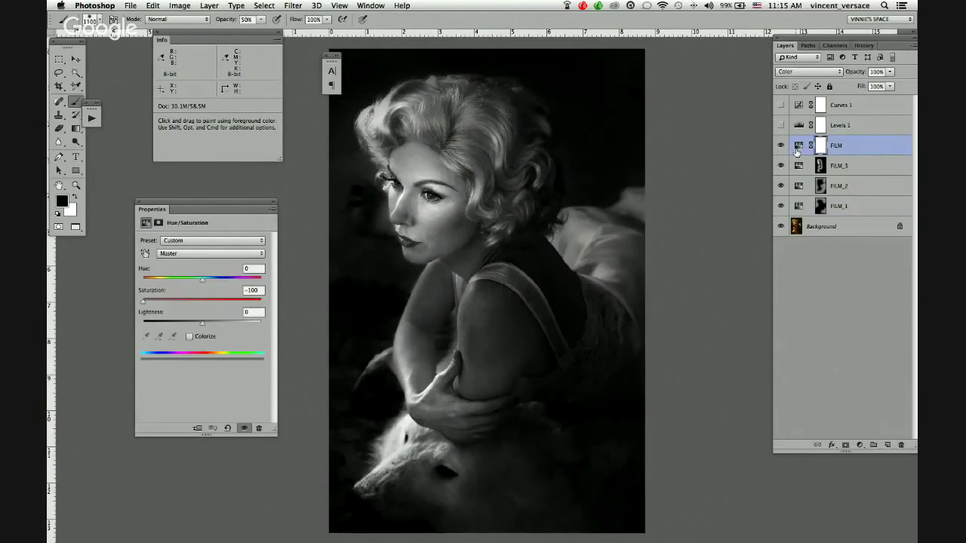